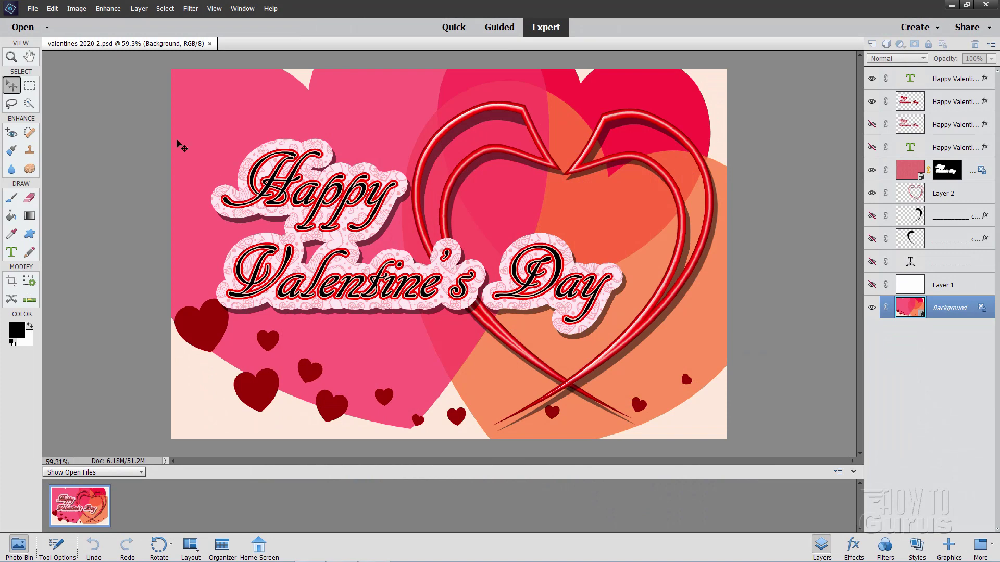
Close the card's tab and create a new white 6 × 4 in blank file at 300 ppi
click(210, 44)
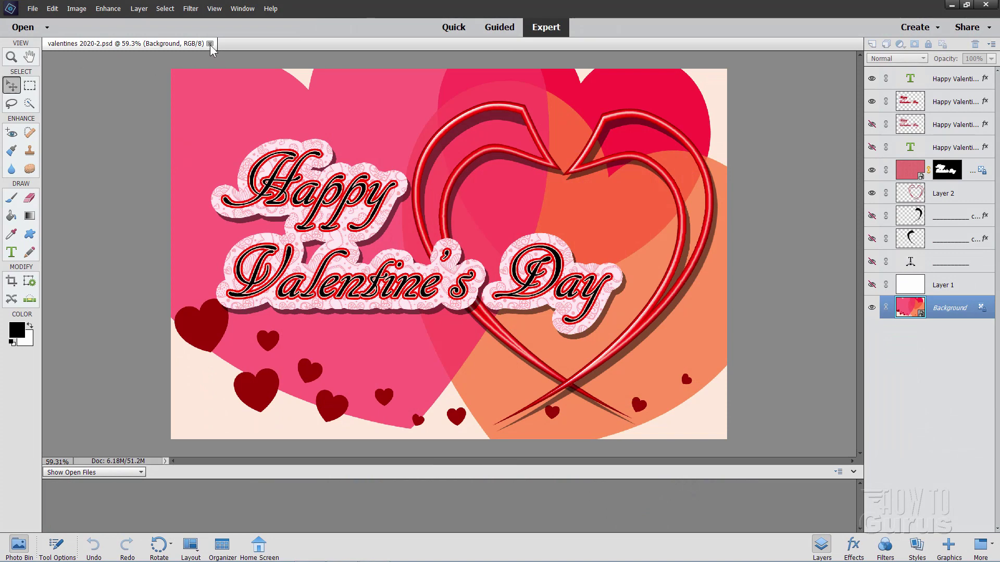
click(32, 9)
mouse_move(86, 20)
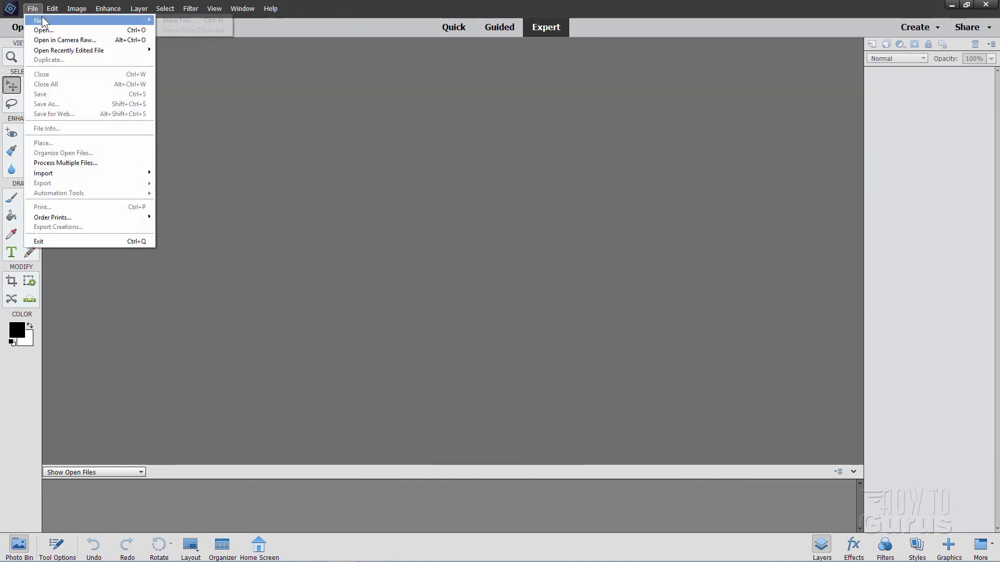
click(178, 20)
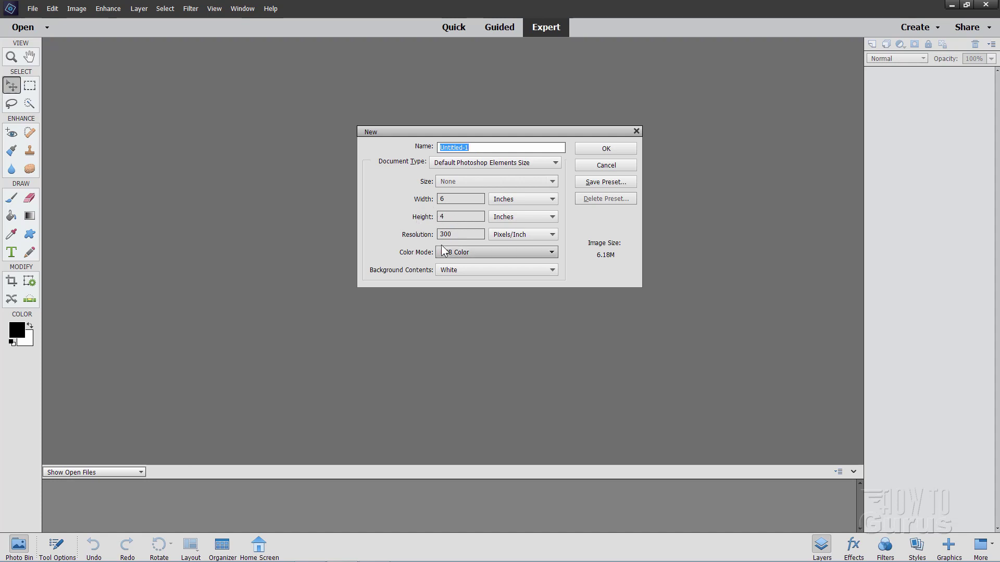
click(613, 151)
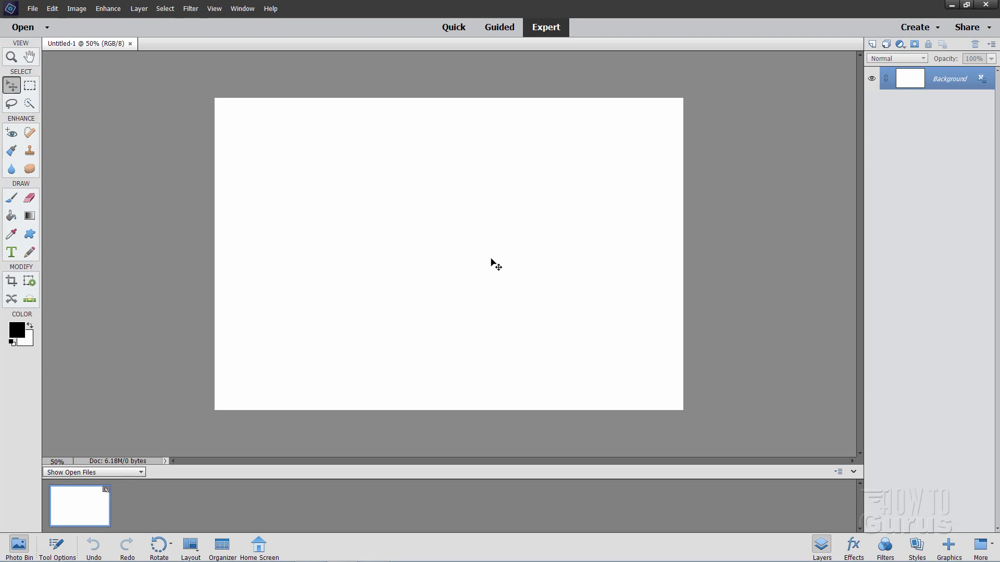
Fill the document with the Red Hearts graphic from the Graphics panel's Backgrounds category
click(948, 552)
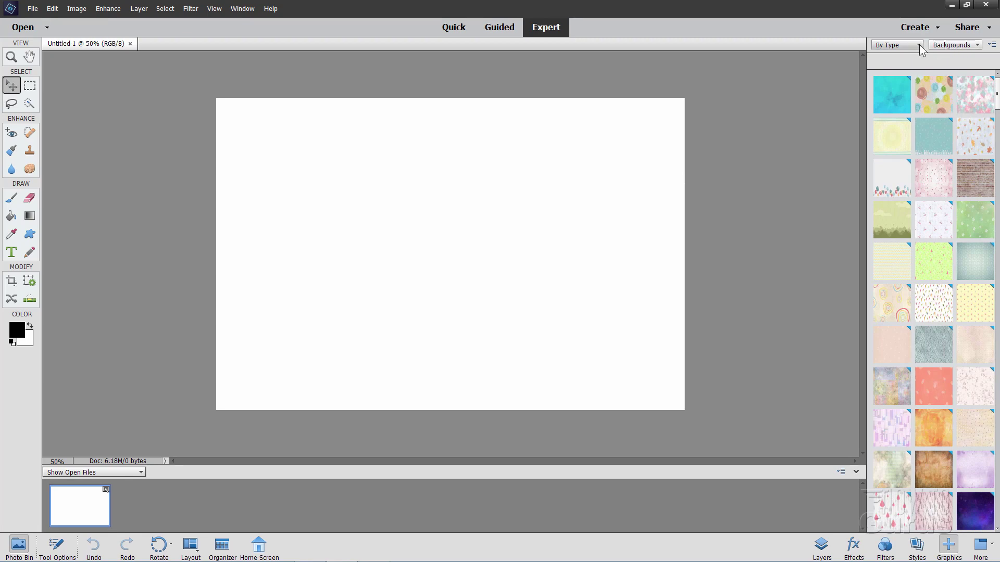
click(959, 46)
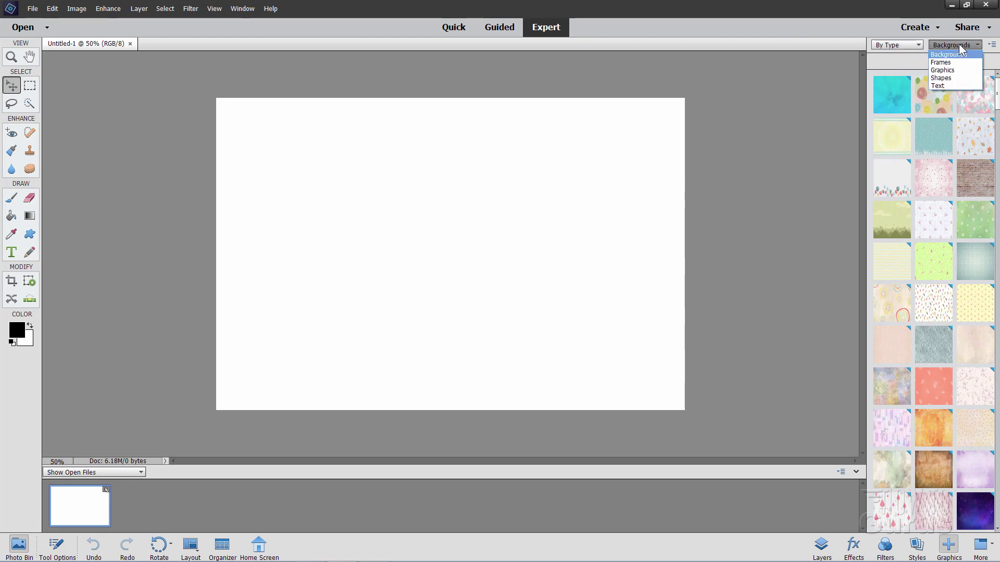
click(949, 54)
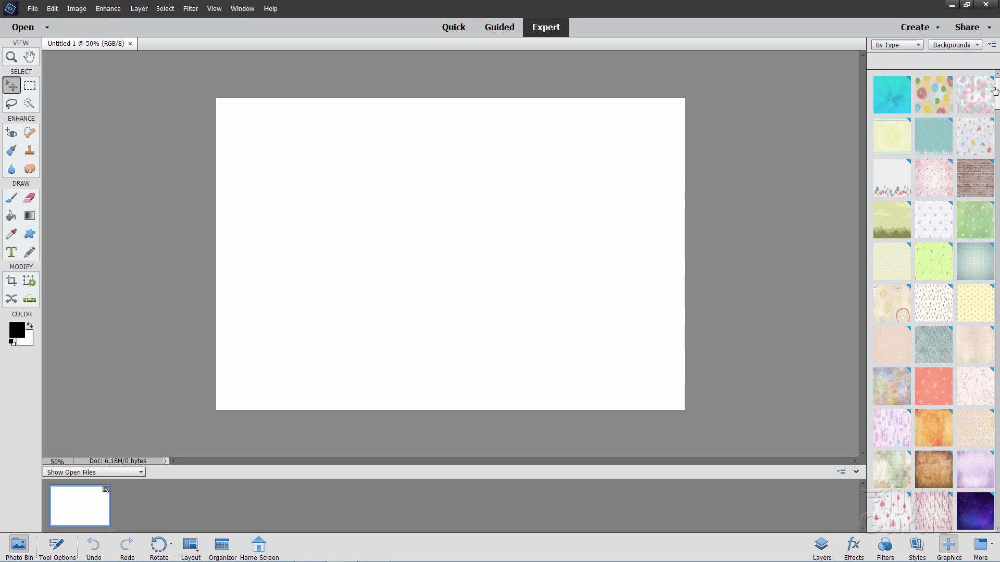
scroll(932, 302, down, 2)
scroll(933, 302, down, 3)
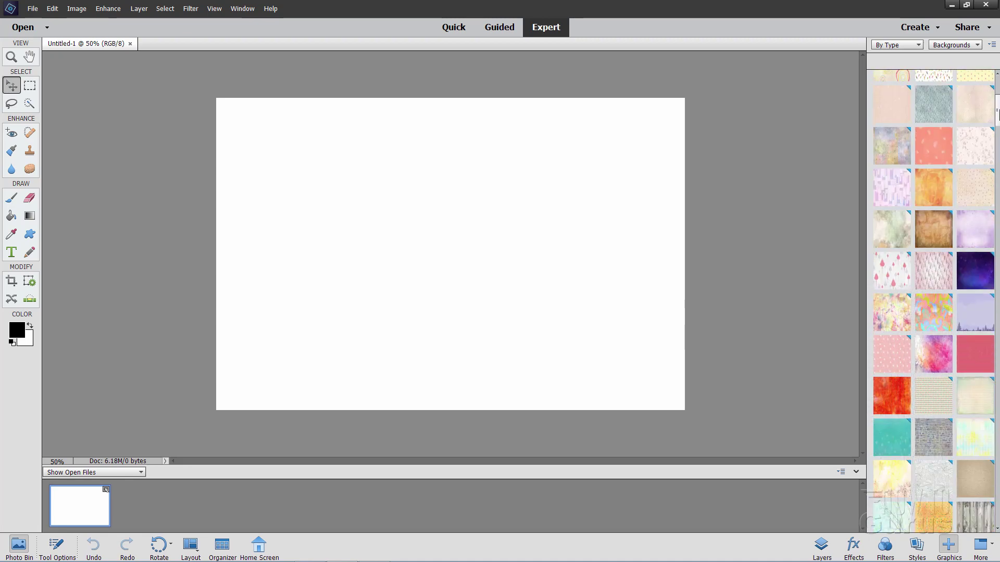
scroll(933, 302, down, 3)
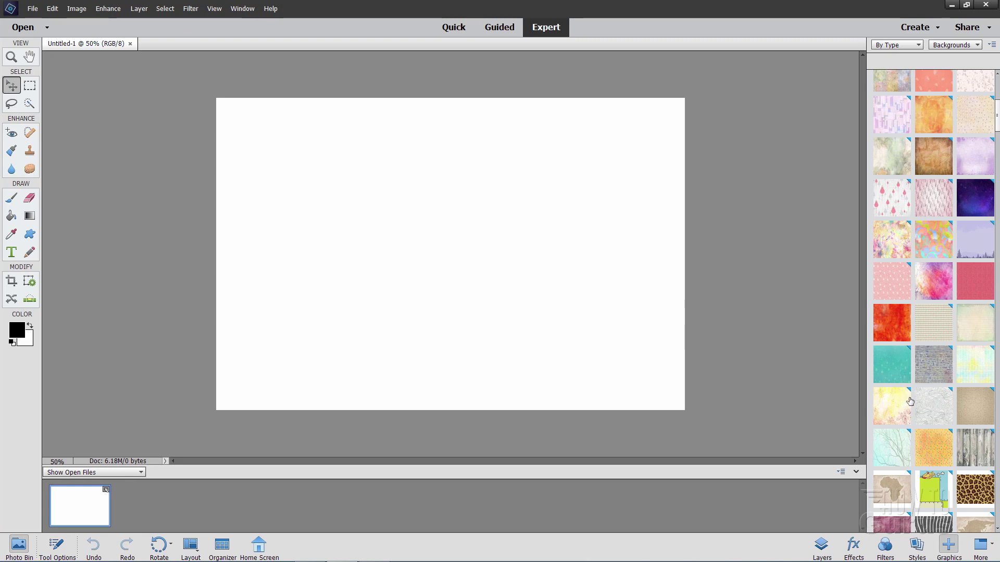
double_click(973, 279)
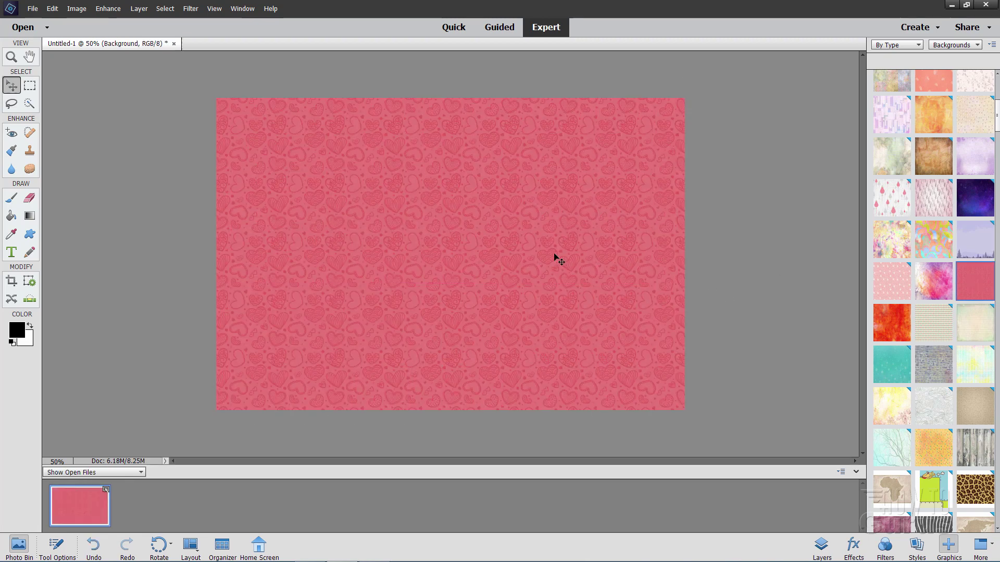
click(822, 547)
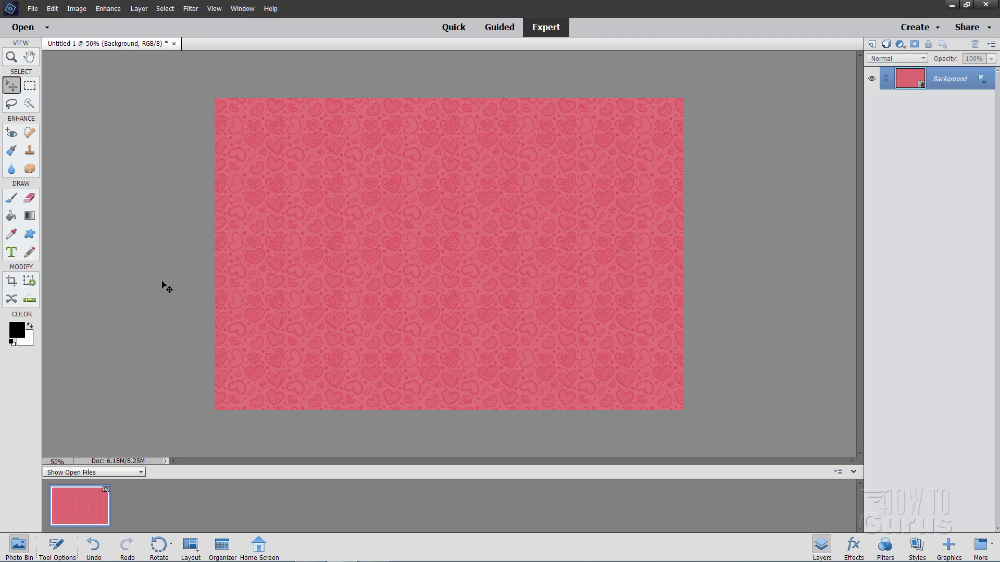
Select the Horizontal Type Tool and browse its font list
click(12, 252)
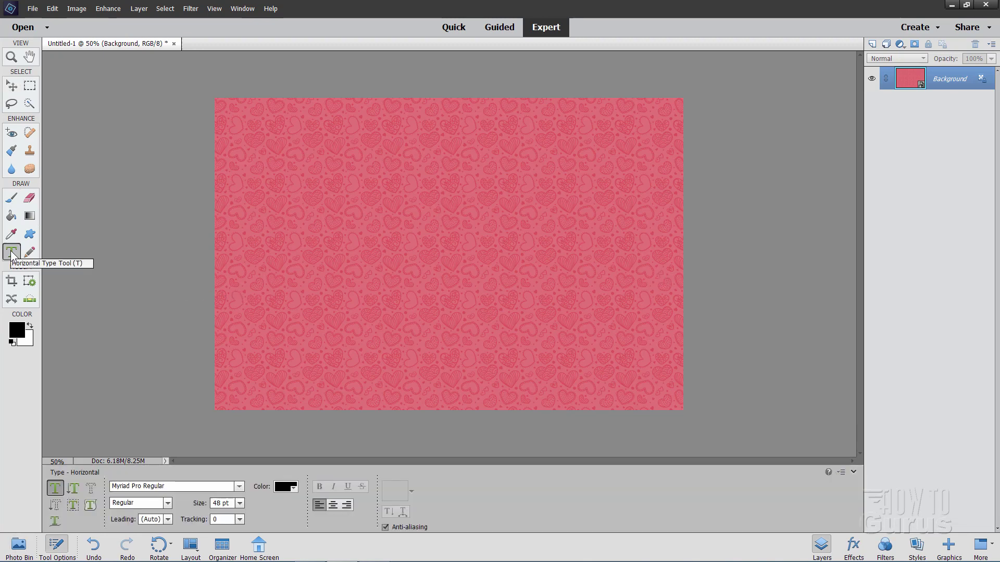
click(240, 486)
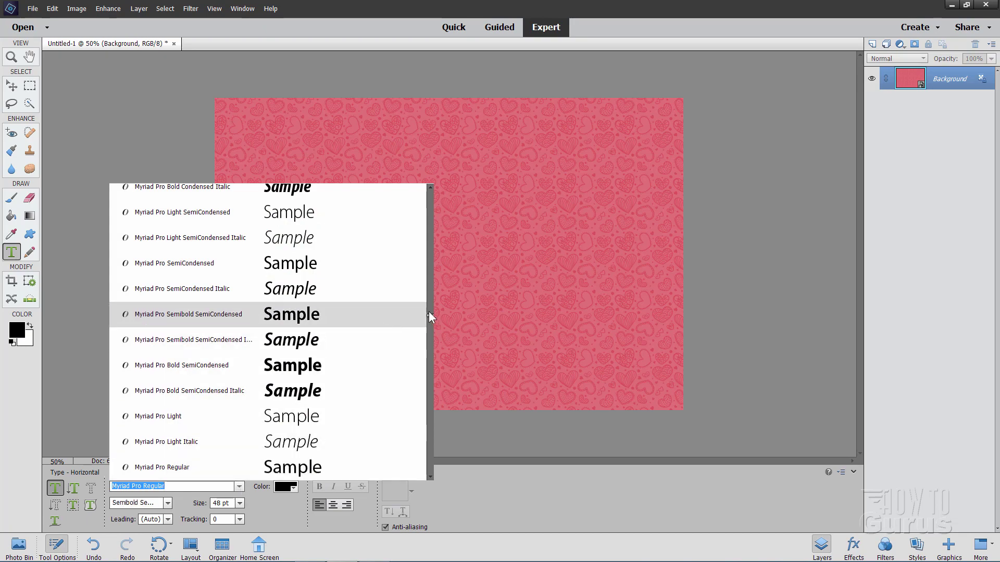
drag(430, 315, 425, 197)
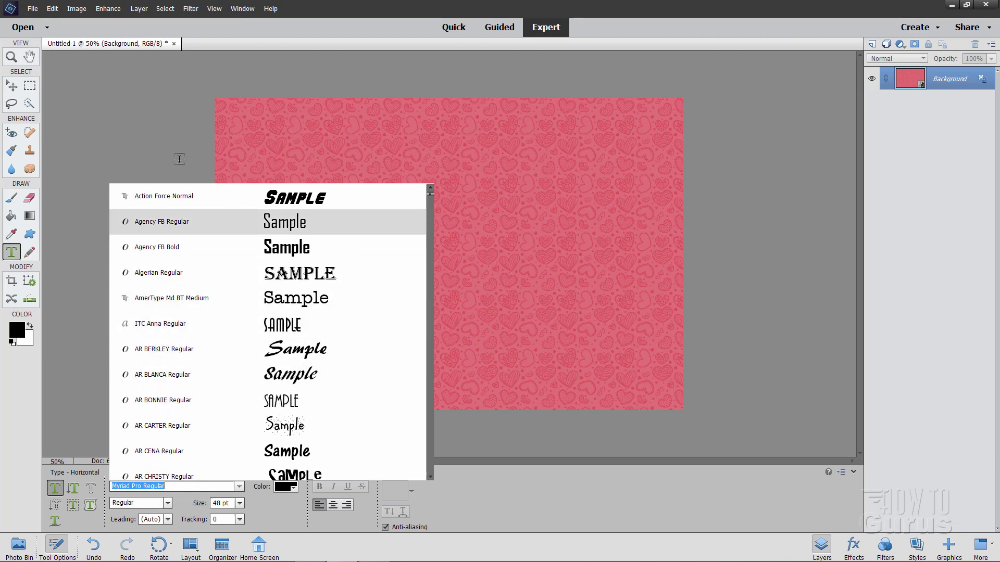
Set the Type preferences' Font Preview Size to Huge
click(52, 9)
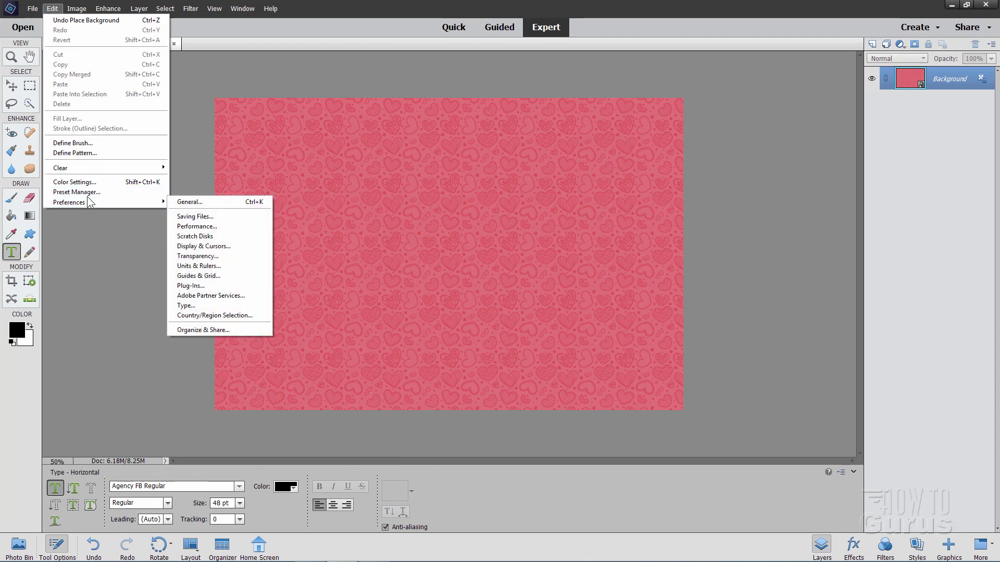
mouse_move(70, 202)
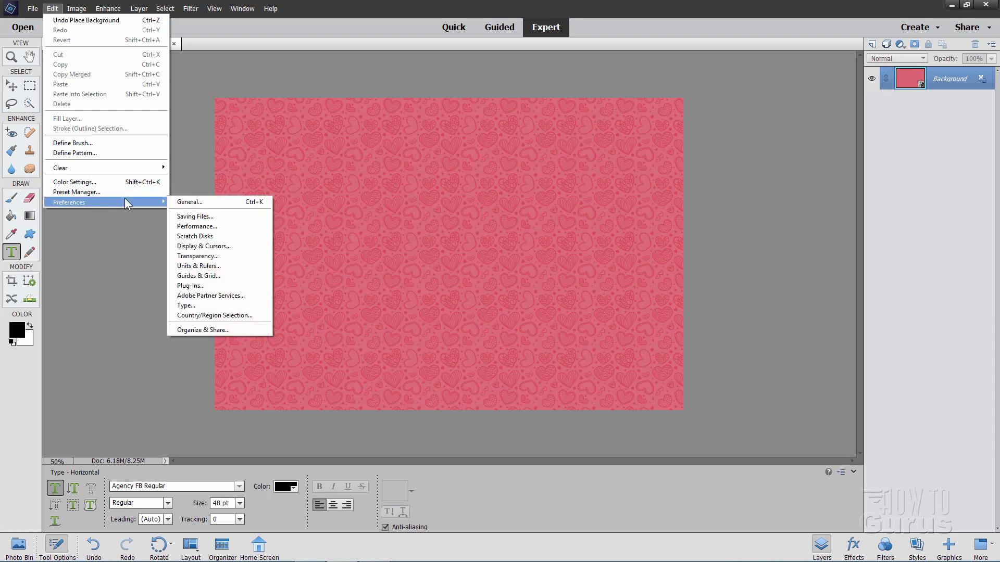
click(197, 305)
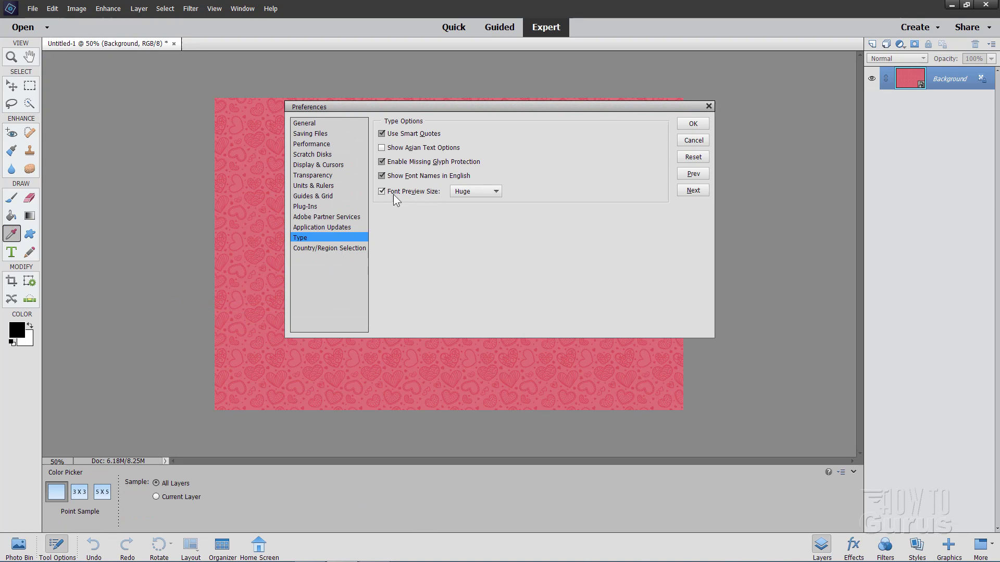
click(495, 192)
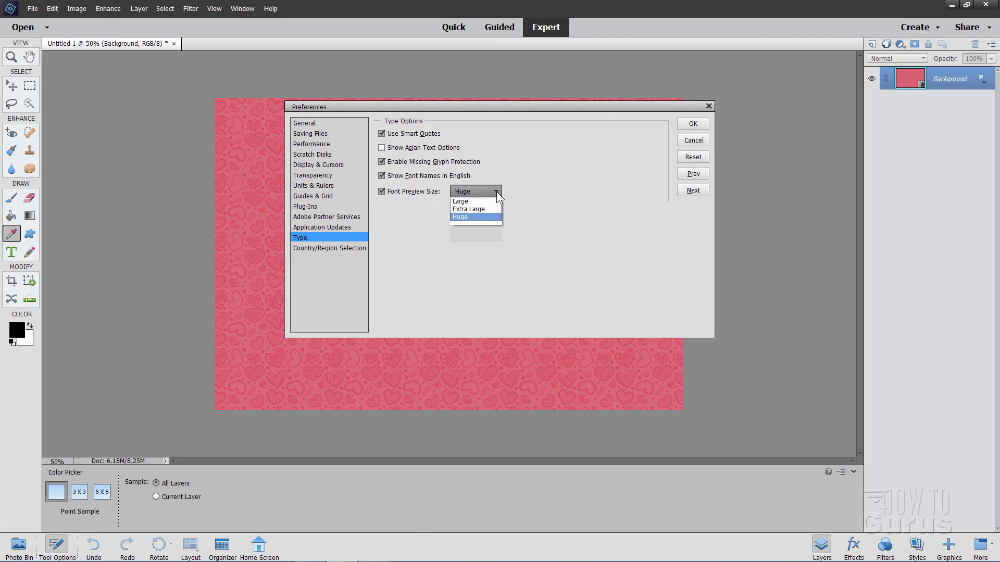
click(462, 235)
key(Return)
key(t)
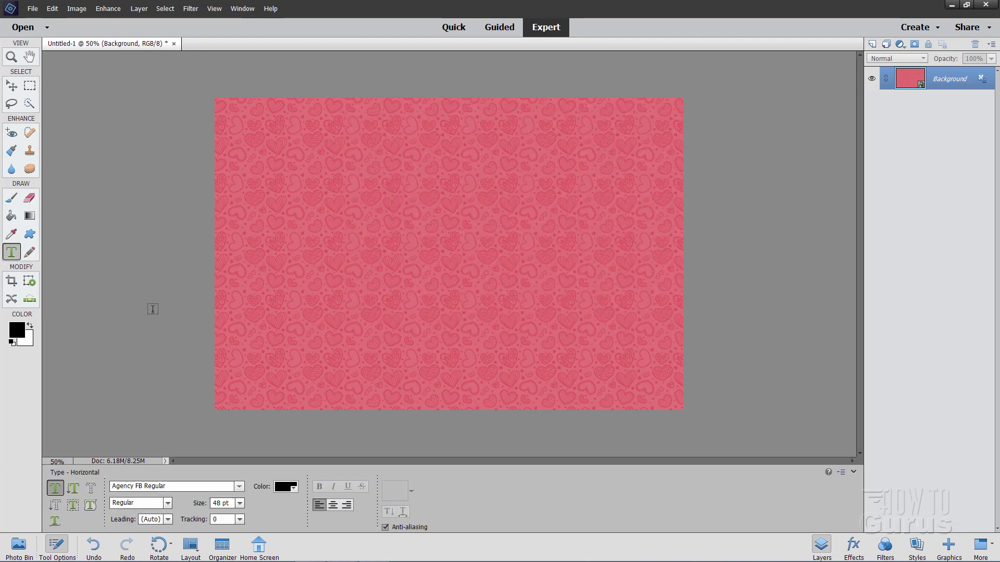
In the Type tool options, choose AR DECODE Regular and a 60 pt size
click(241, 488)
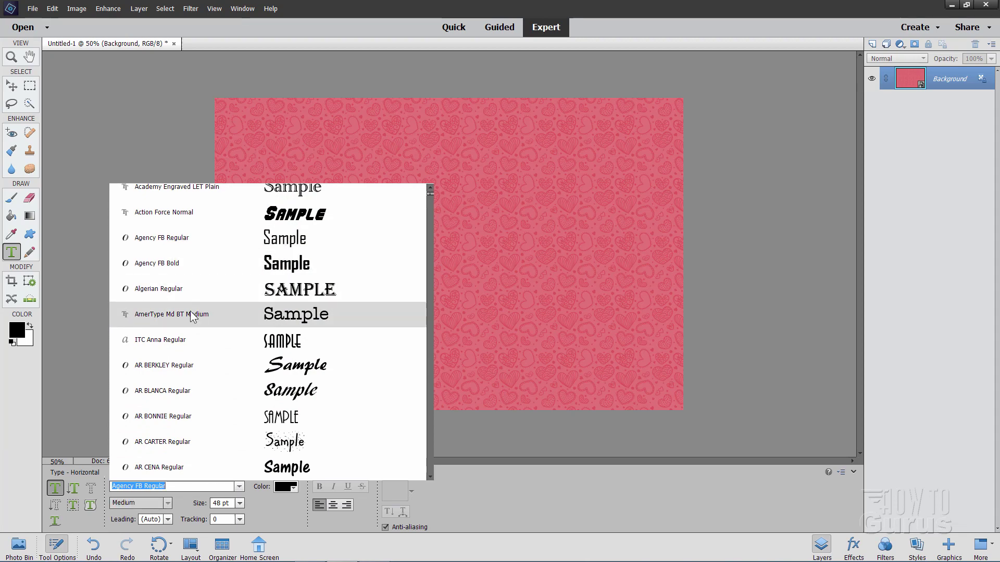
scroll(166, 344, down, 2)
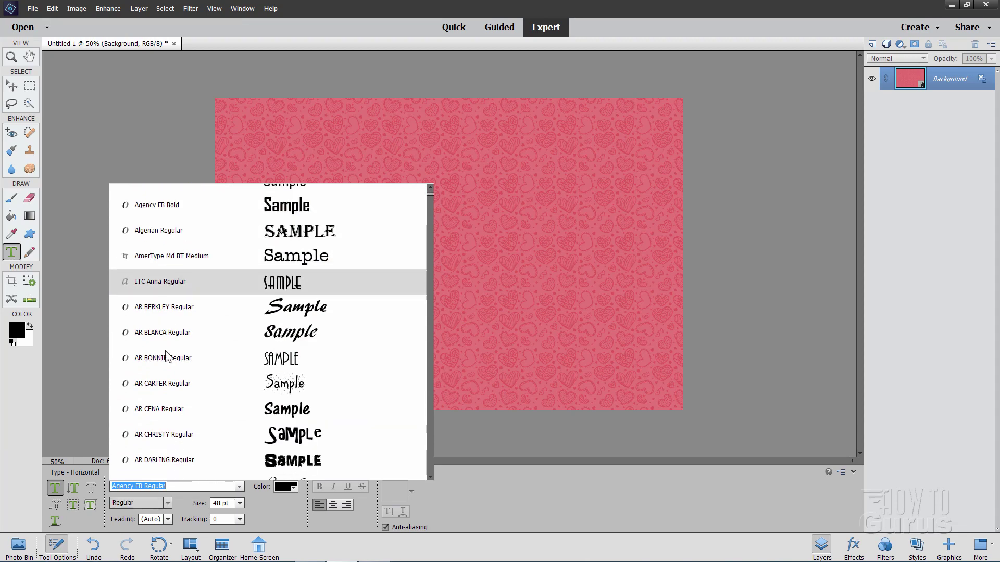
scroll(165, 356, down, 1)
scroll(165, 355, down, 2)
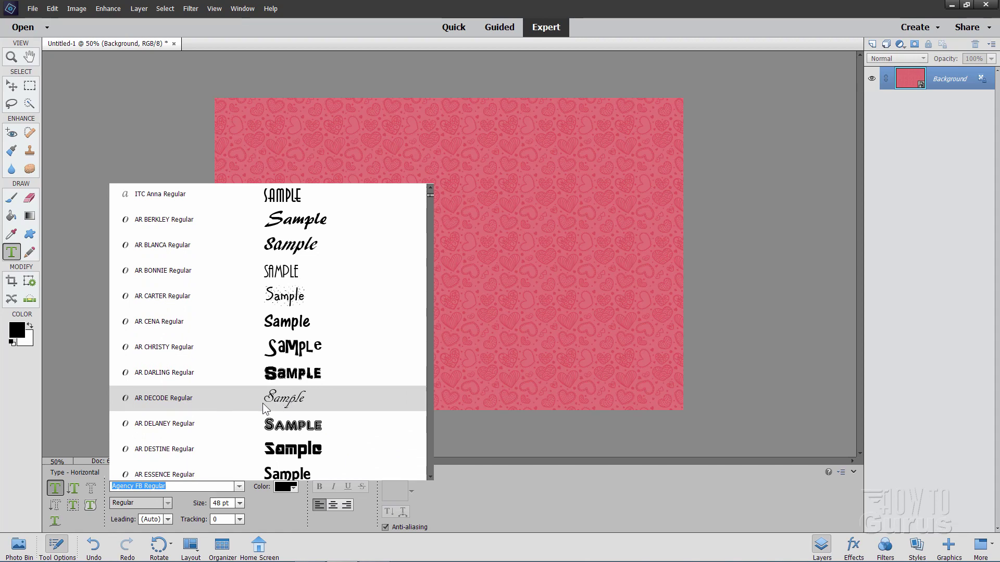
click(292, 402)
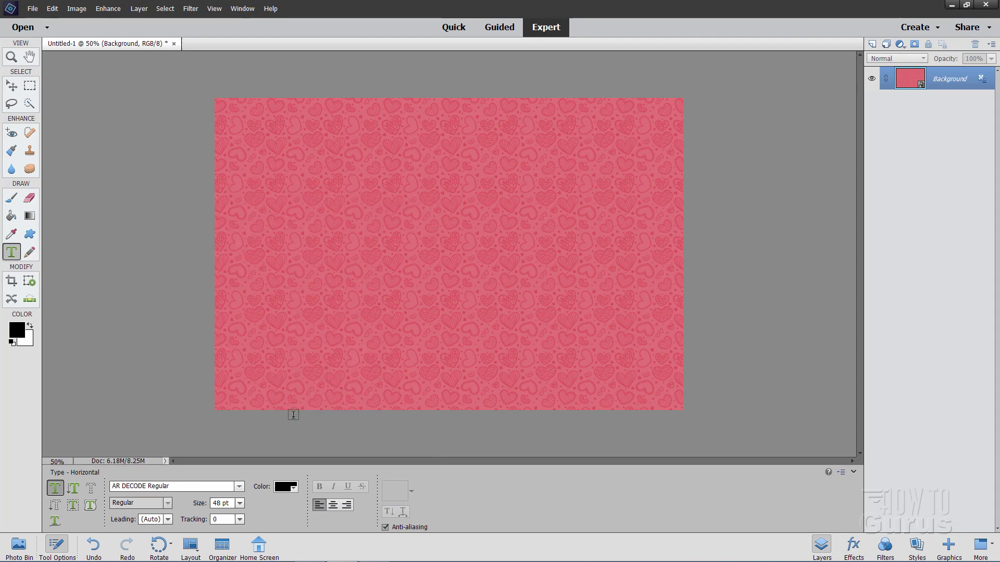
click(240, 503)
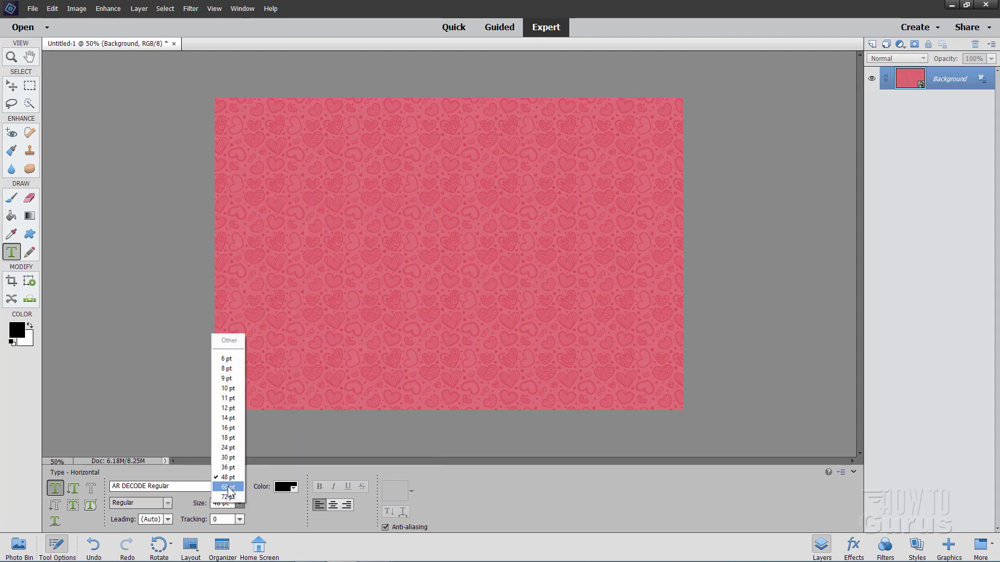
click(230, 488)
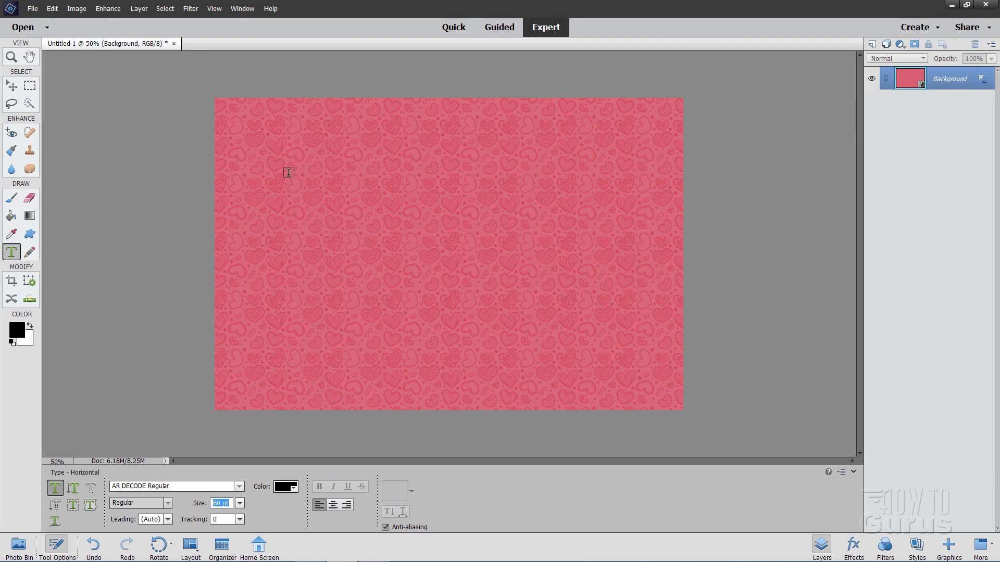
Type 'Happy' and 'Valentine's Day' on two lines near the upper left and commit
click(288, 173)
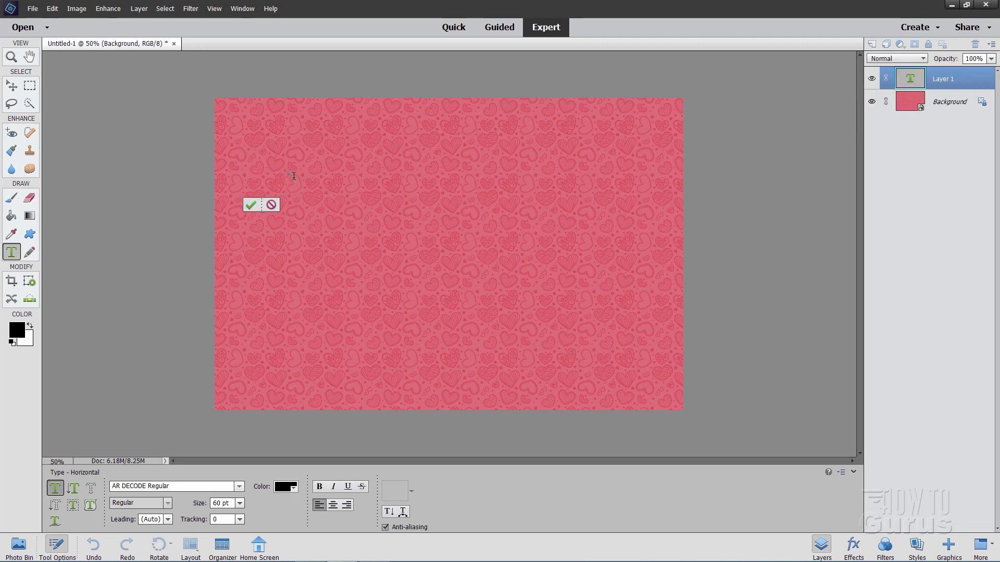
text(Happy)
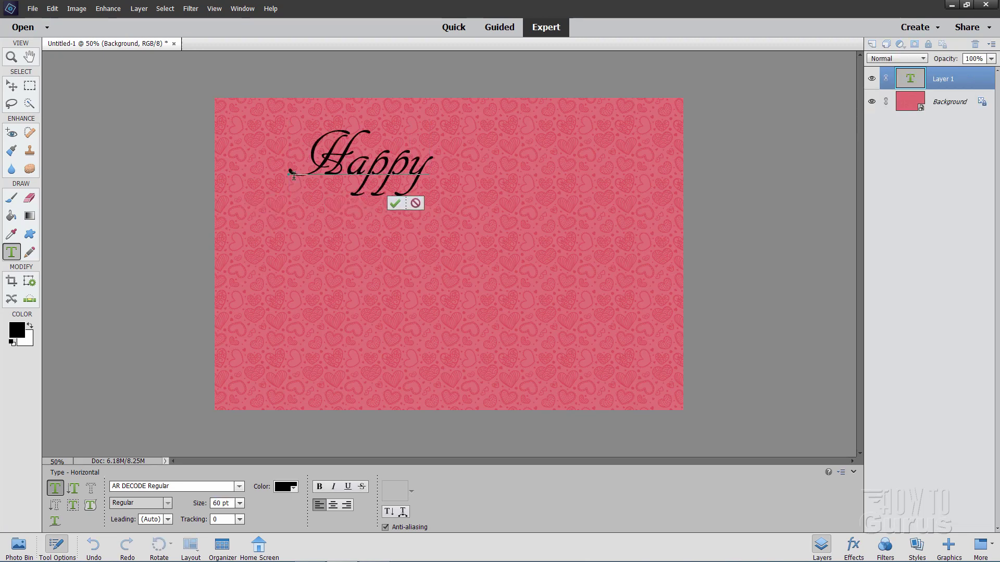
key(Return)
text(Val)
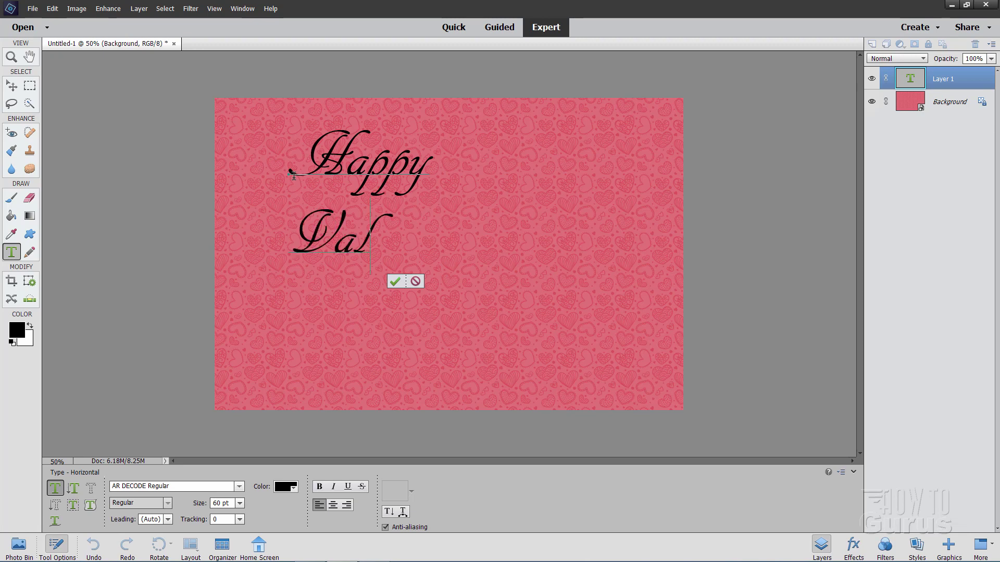
text(entine)
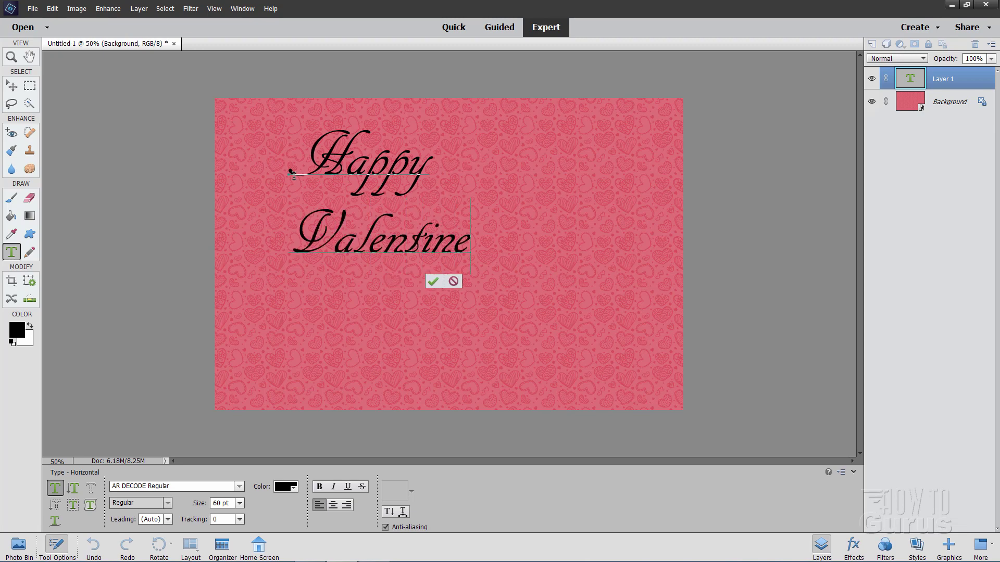
text('s D)
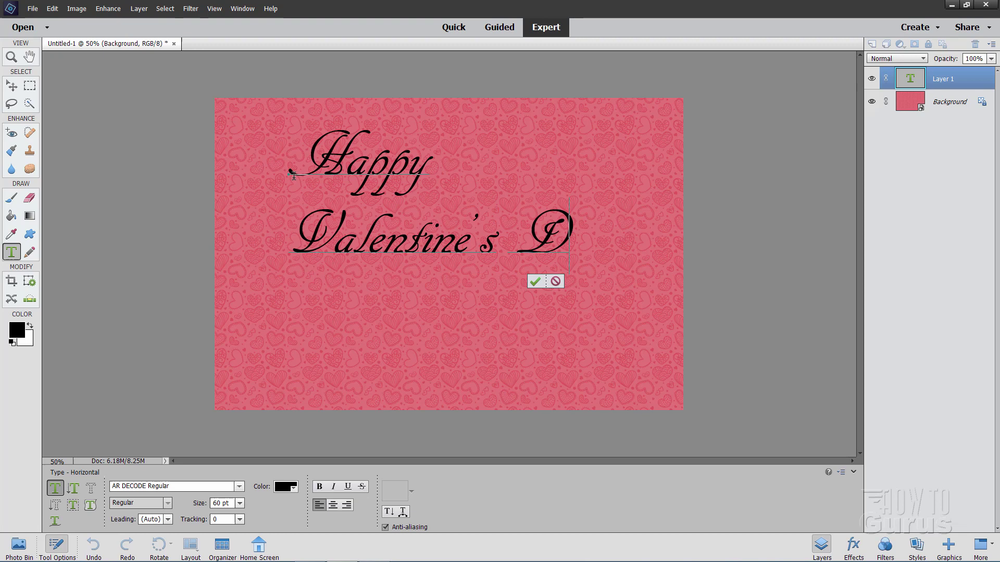
text(ay)
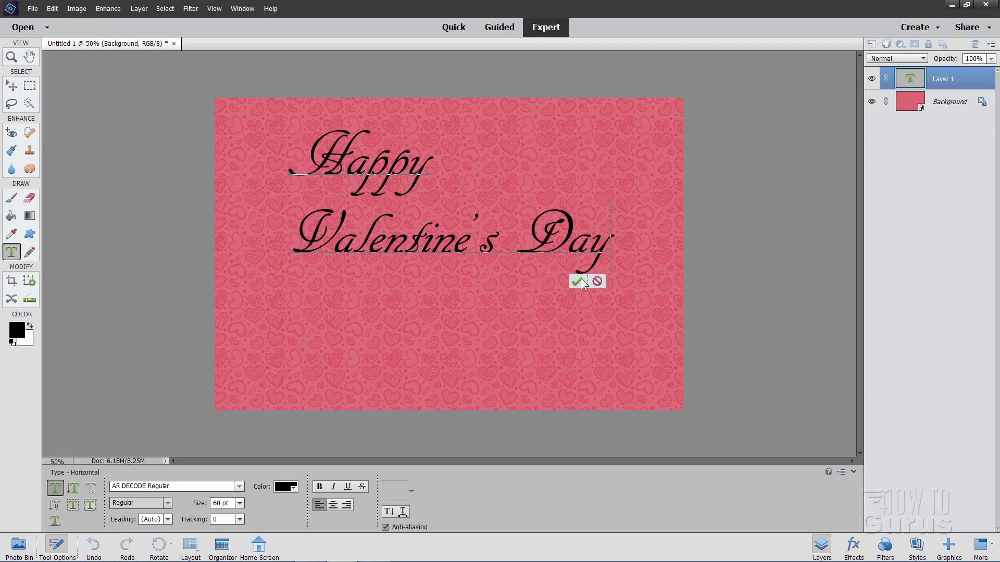
click(576, 282)
Move the greeting down and left on the card, then nudge it slightly
key(v)
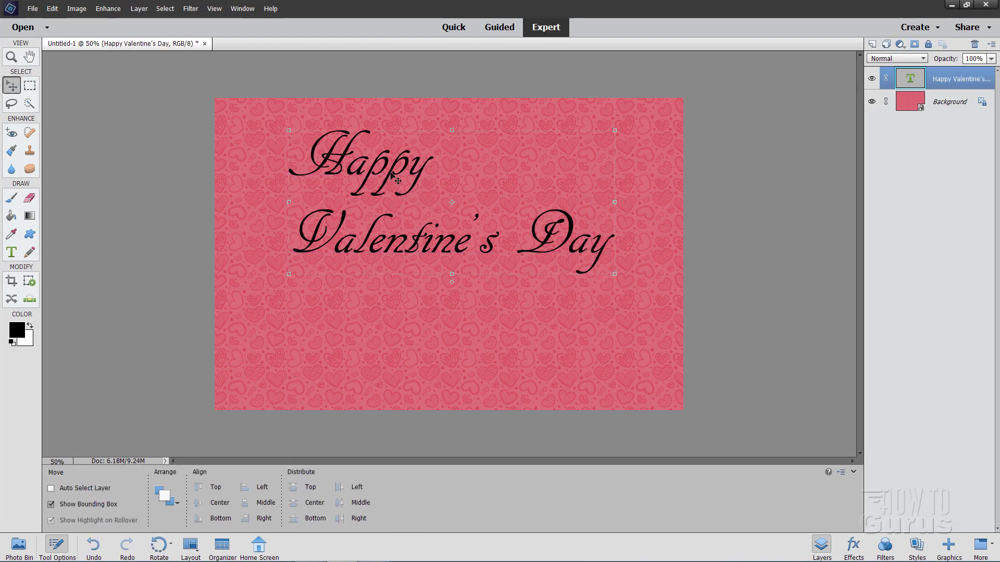
mouse_move(392, 176)
mouse_down()
mouse_move(361, 221)
mouse_move(346, 203)
mouse_up()
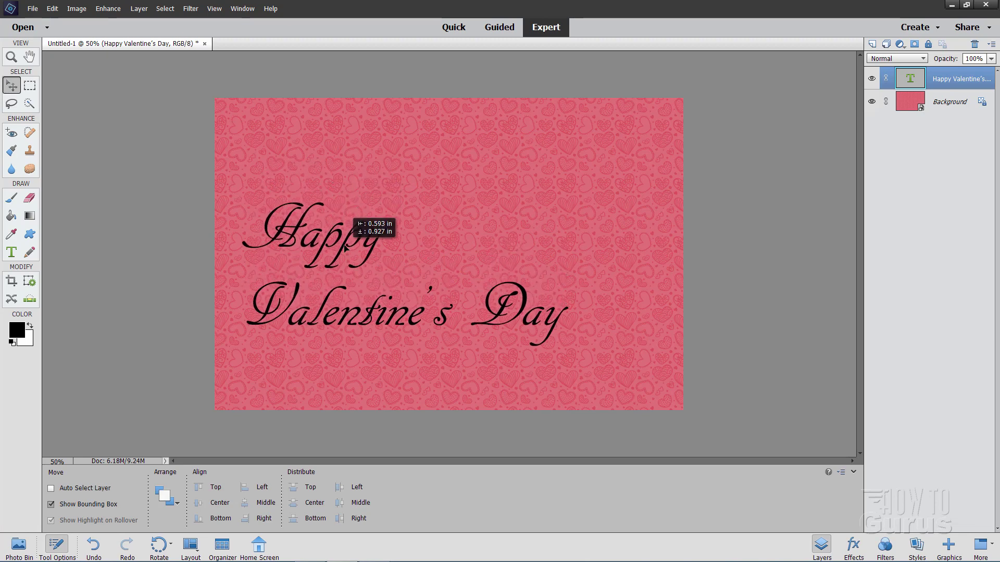
drag(345, 201, 350, 206)
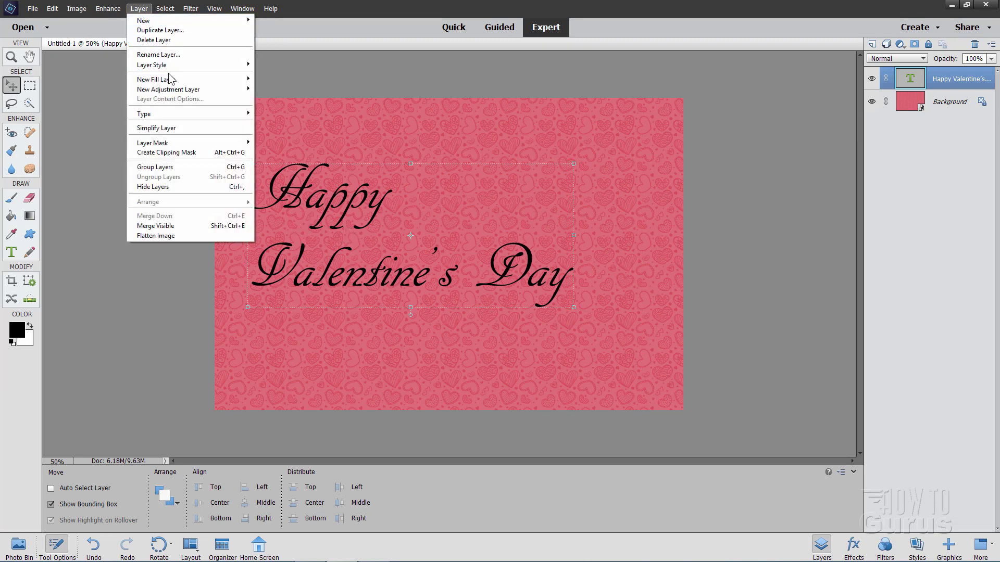
mouse_move(152, 65)
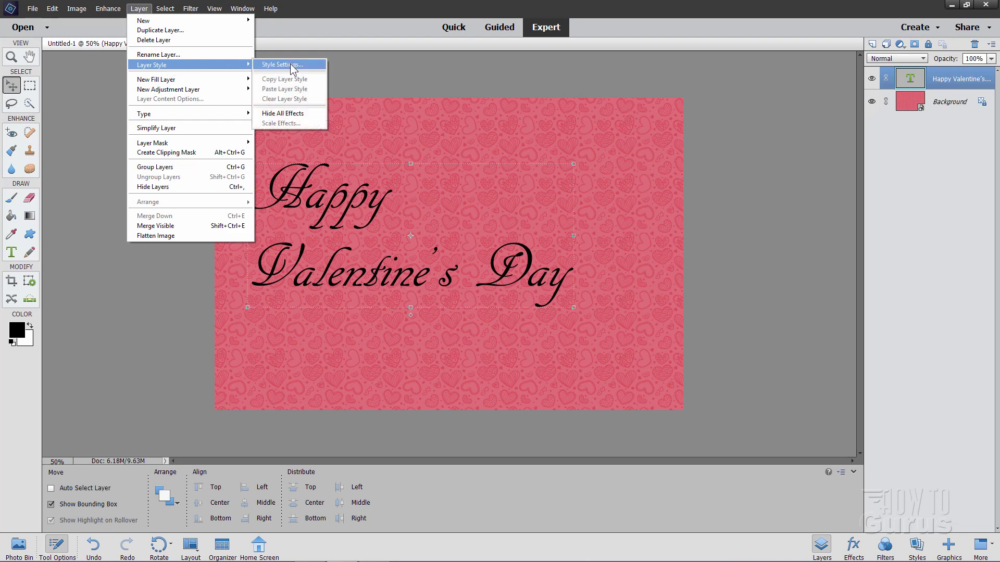
In Style Settings, set Lighting Angle to 125° and add a 3 px #fdd3be stroke
click(289, 64)
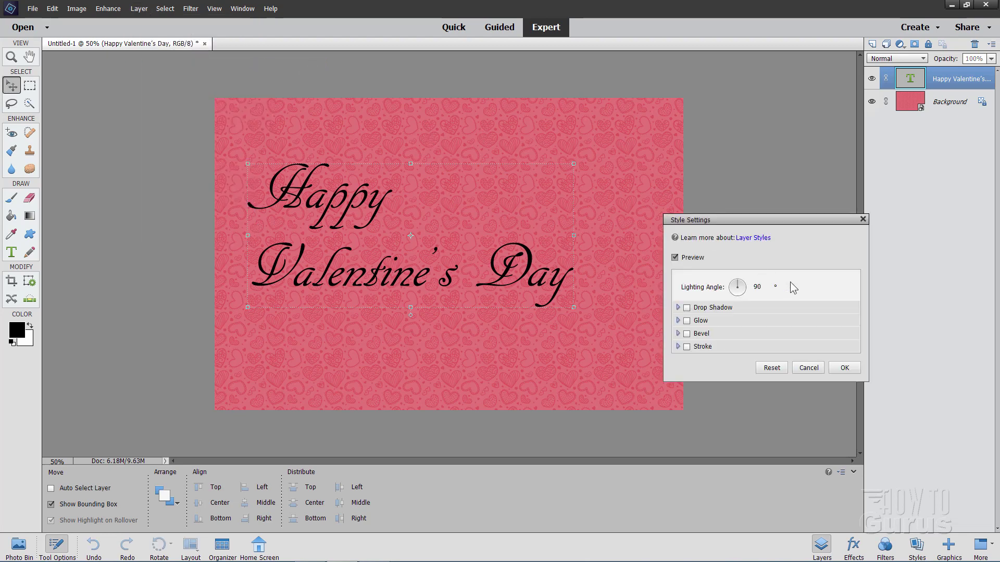
click(759, 288)
text(125)
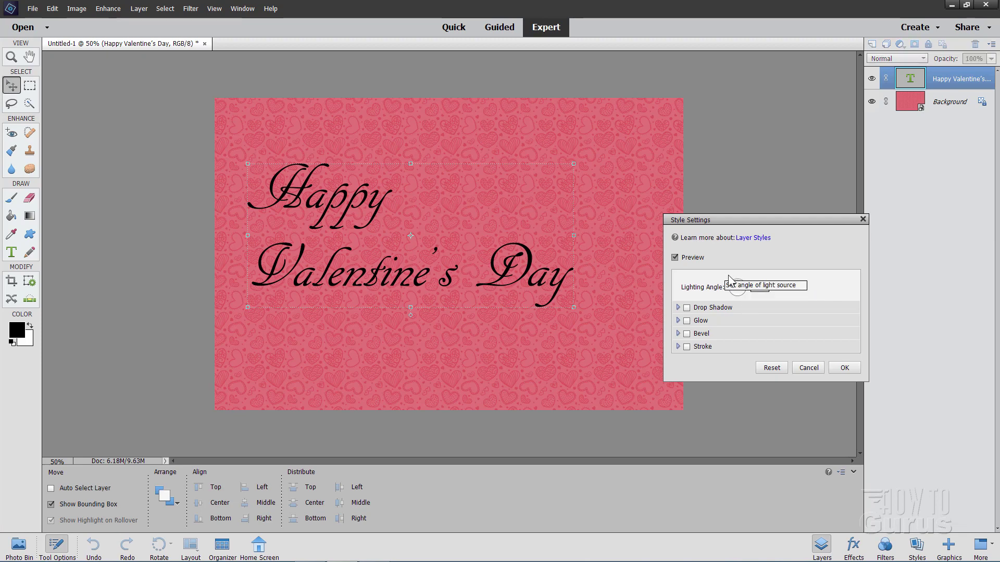
click(687, 347)
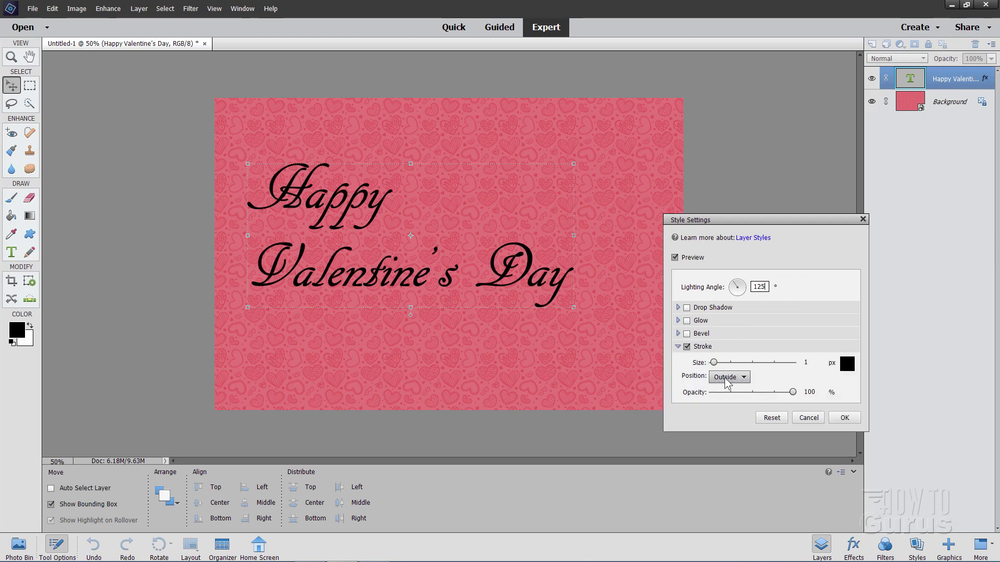
click(807, 363)
text(3)
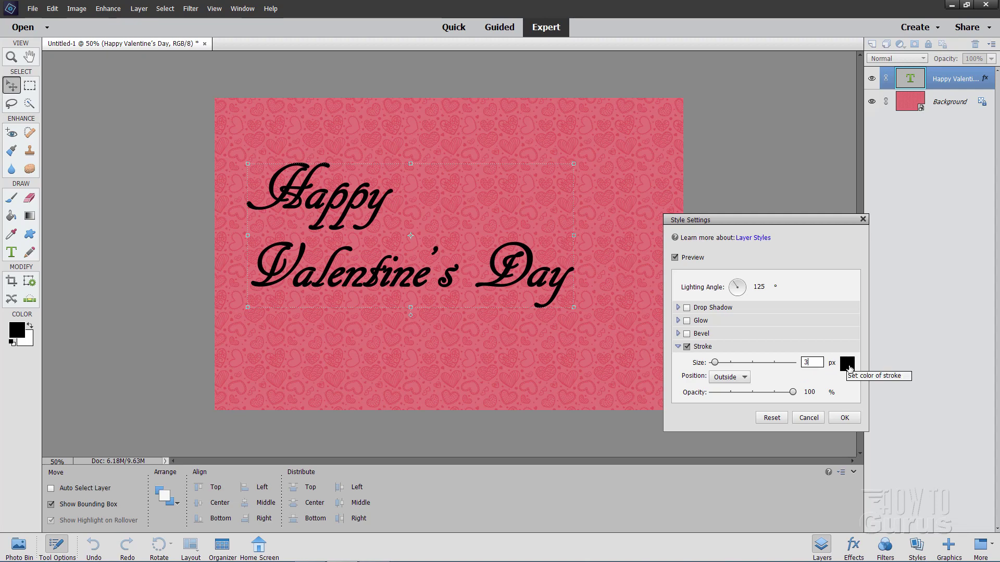
click(847, 364)
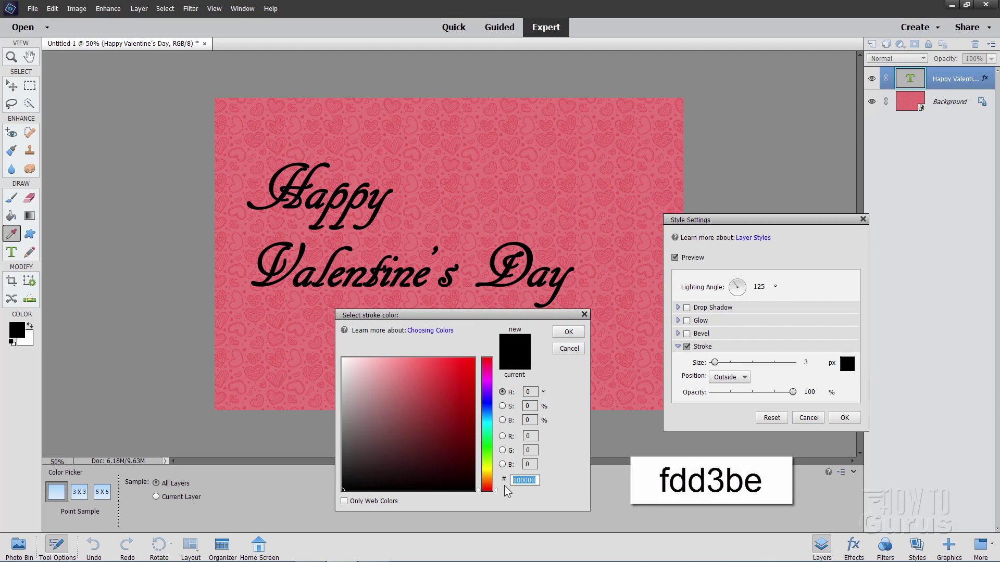
text(fdd3)
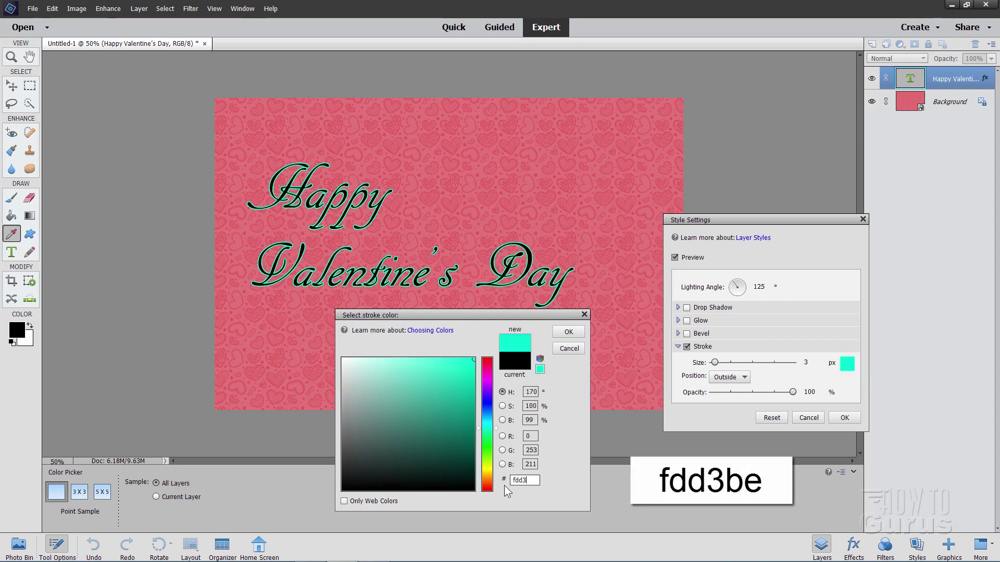
text(be)
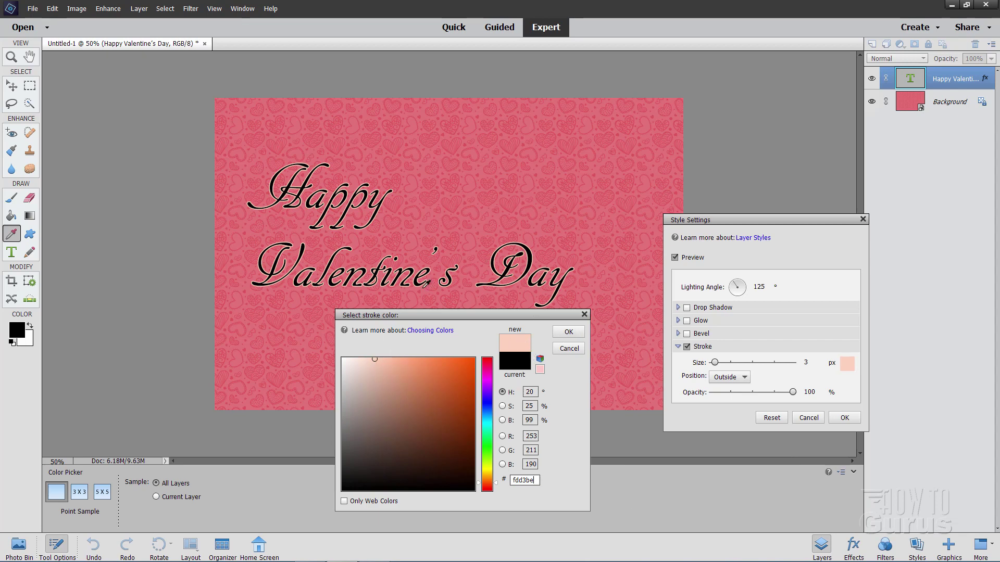
click(569, 332)
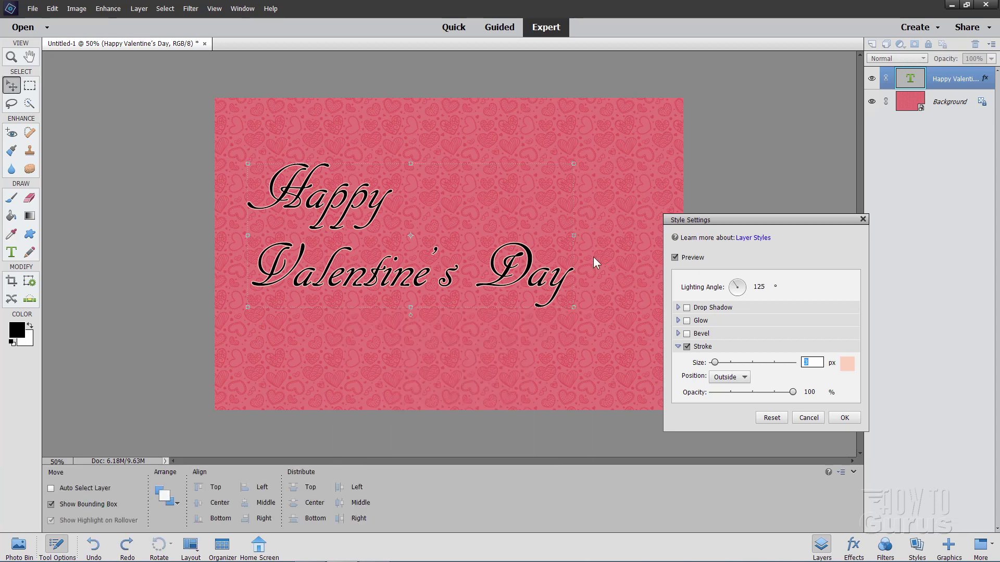
click(843, 419)
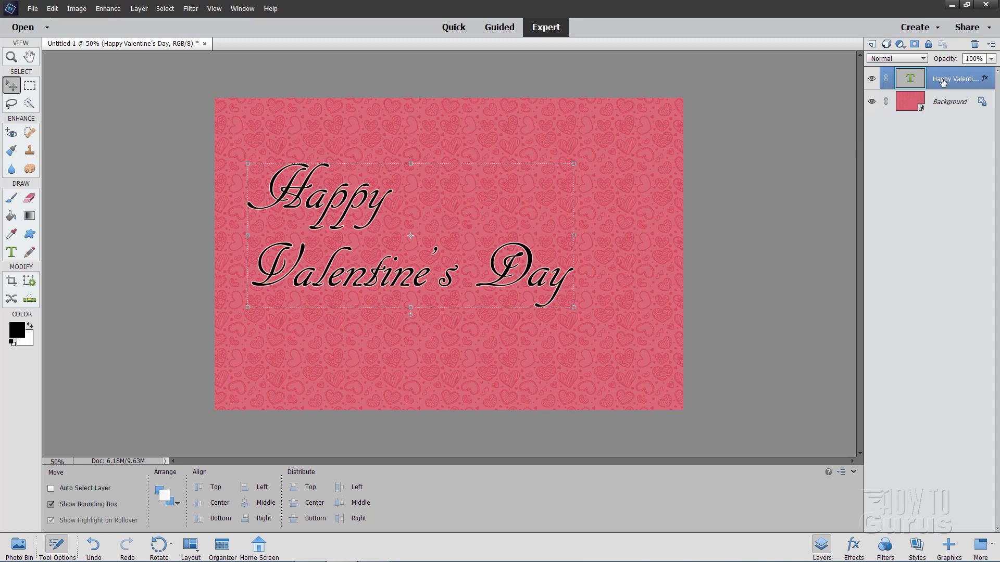
Duplicate the greeting text layer and select the original layer beneath the copy
right_click(945, 82)
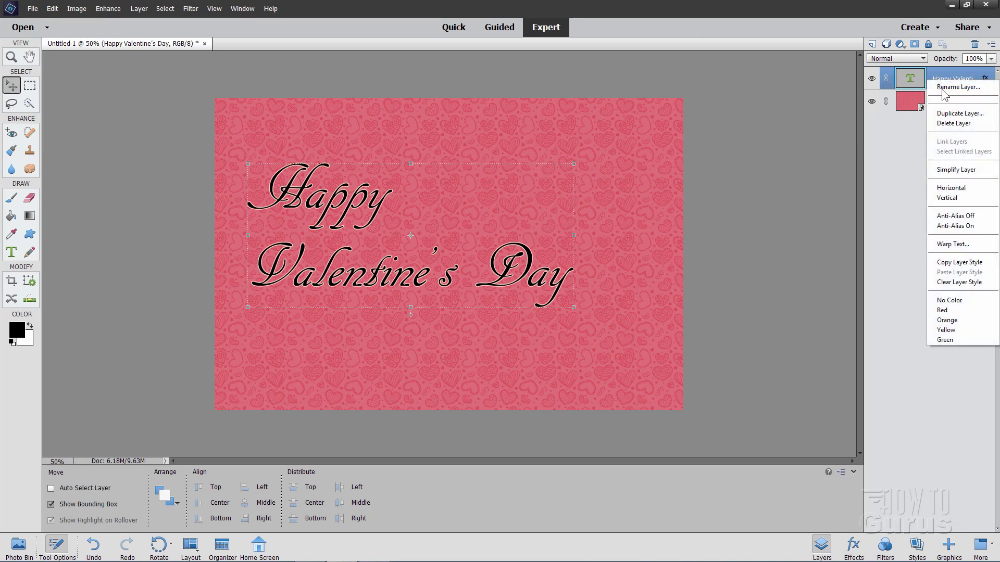
click(946, 115)
click(590, 173)
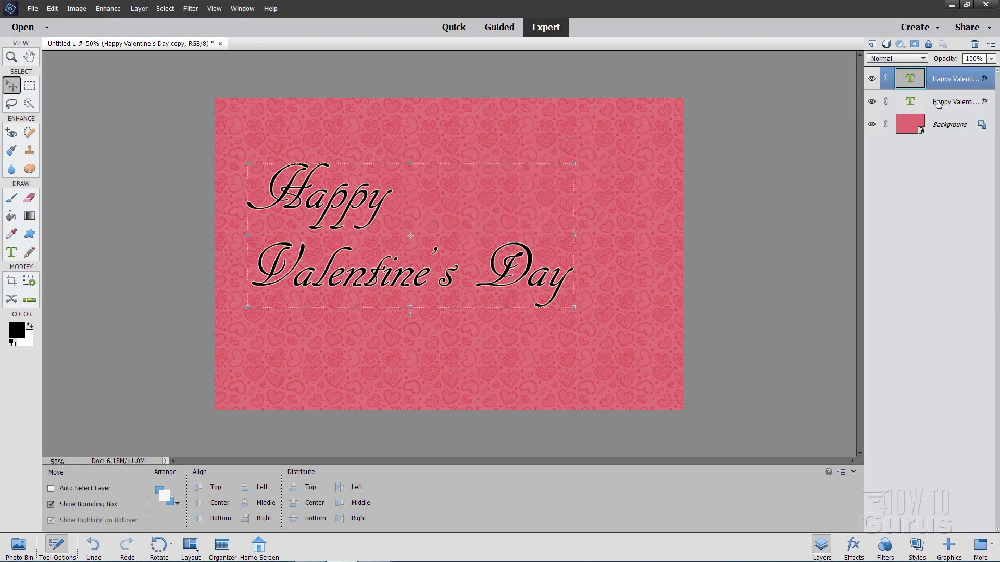
click(940, 103)
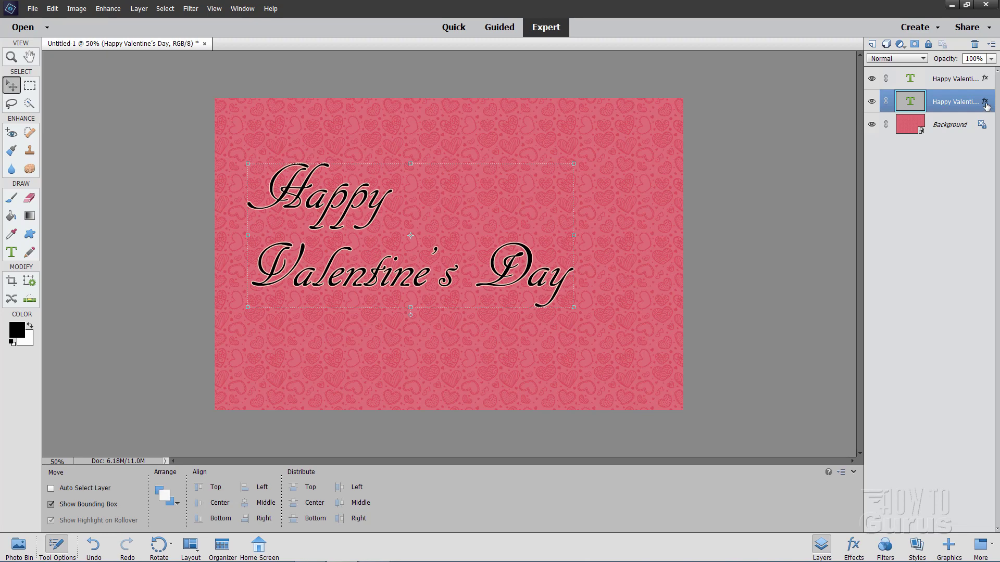
Change the lower layer's stroke to 9 px in bright red (ff0000)
double_click(985, 103)
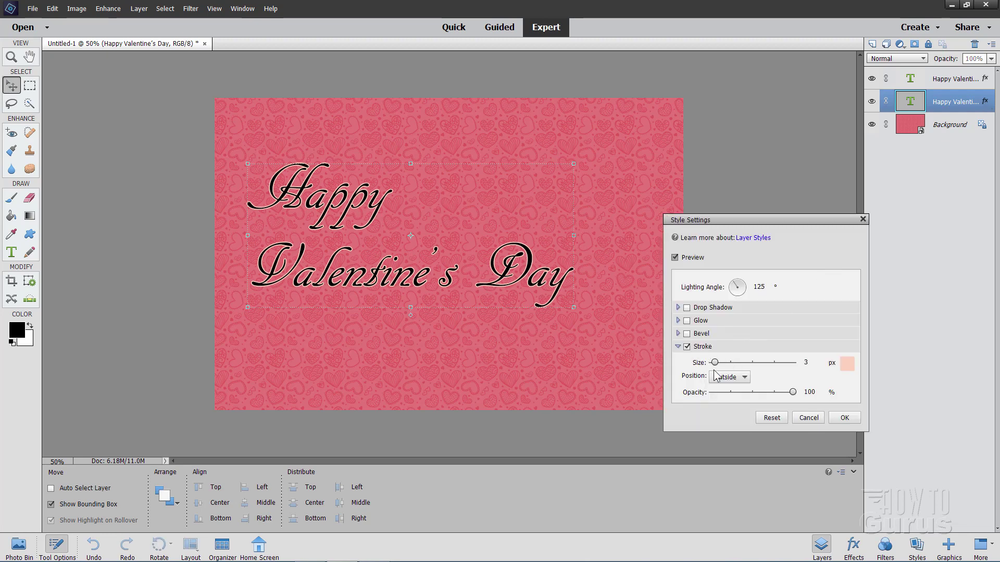
click(807, 362)
text(9)
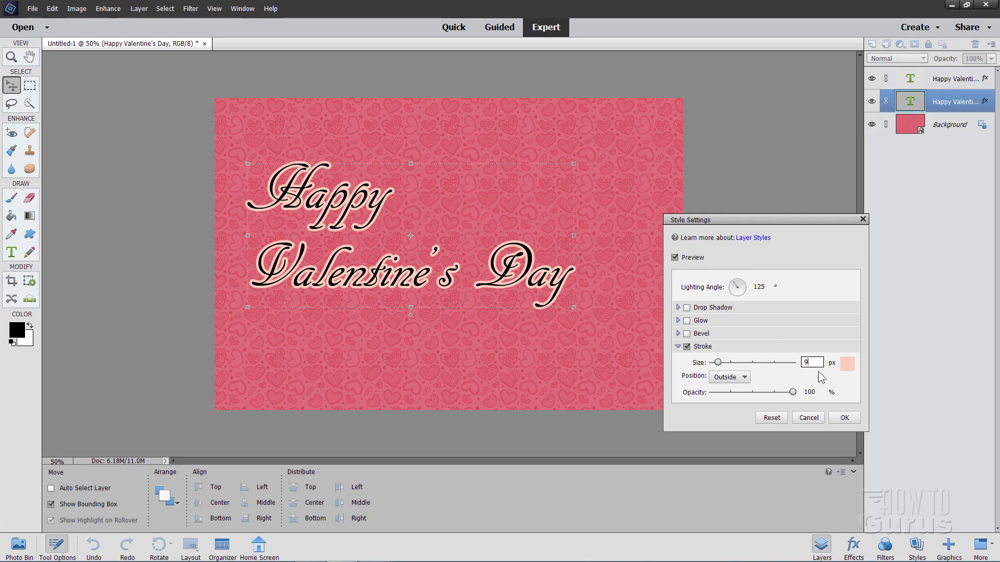
click(847, 363)
drag(489, 484, 493, 500)
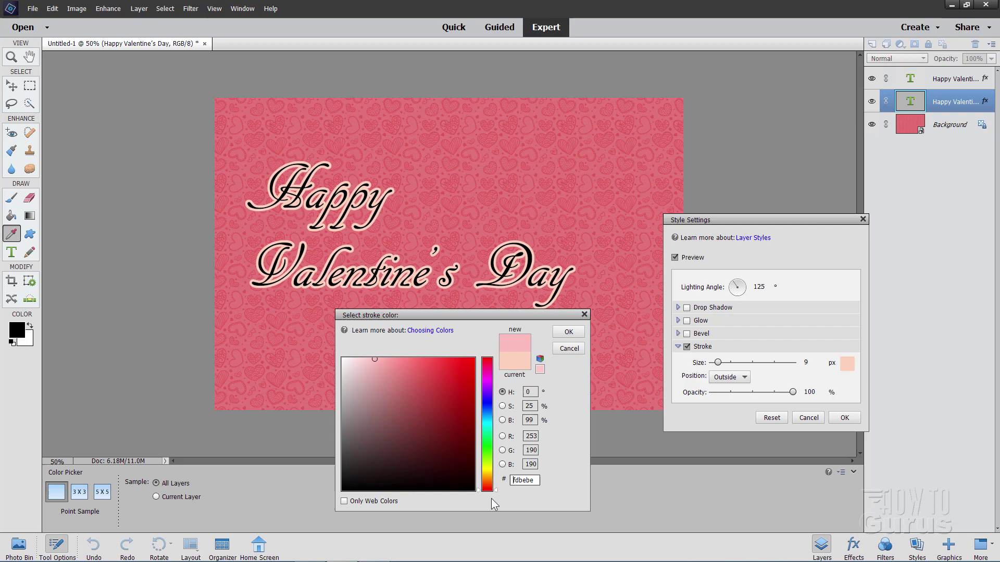
drag(461, 378, 470, 367)
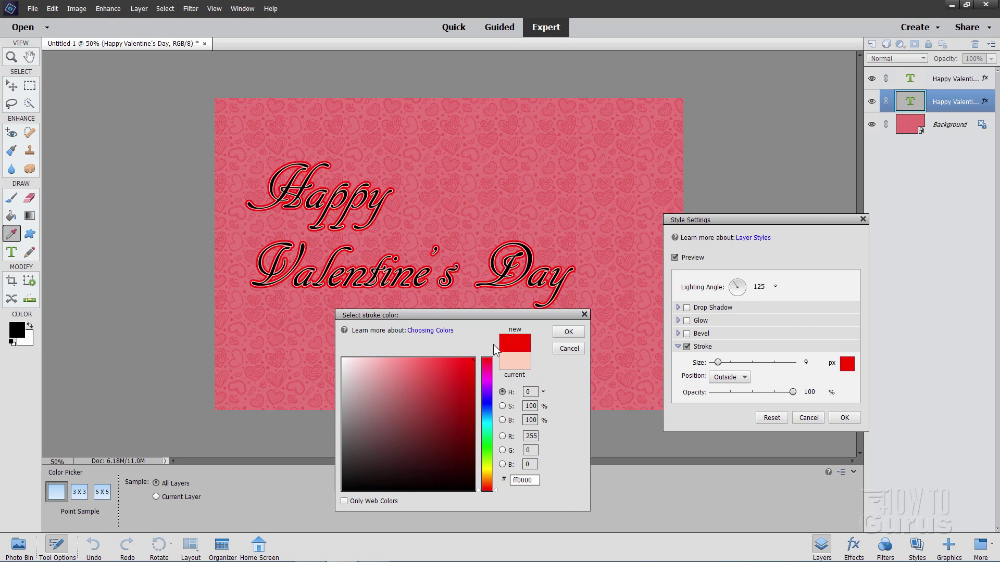
click(568, 332)
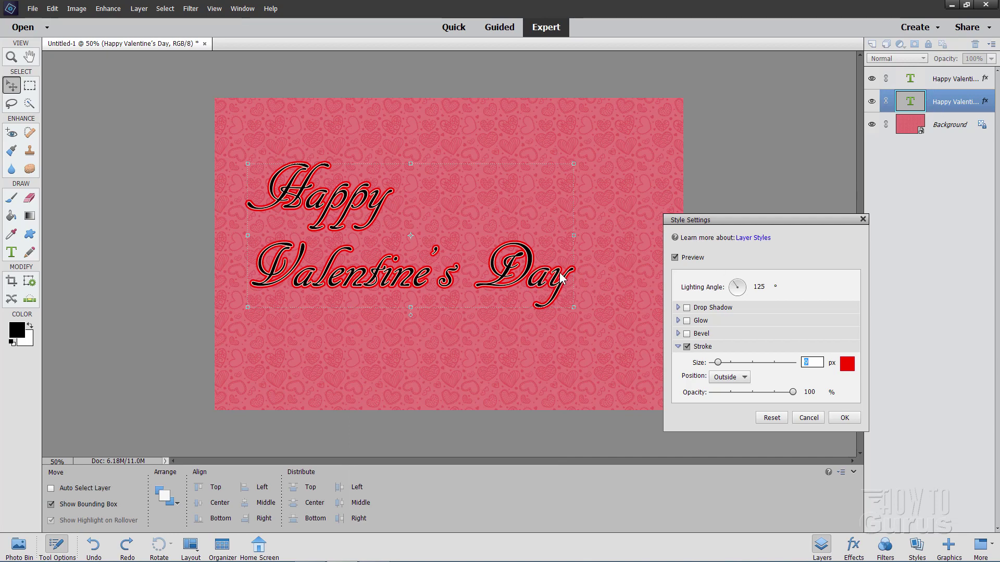
click(844, 418)
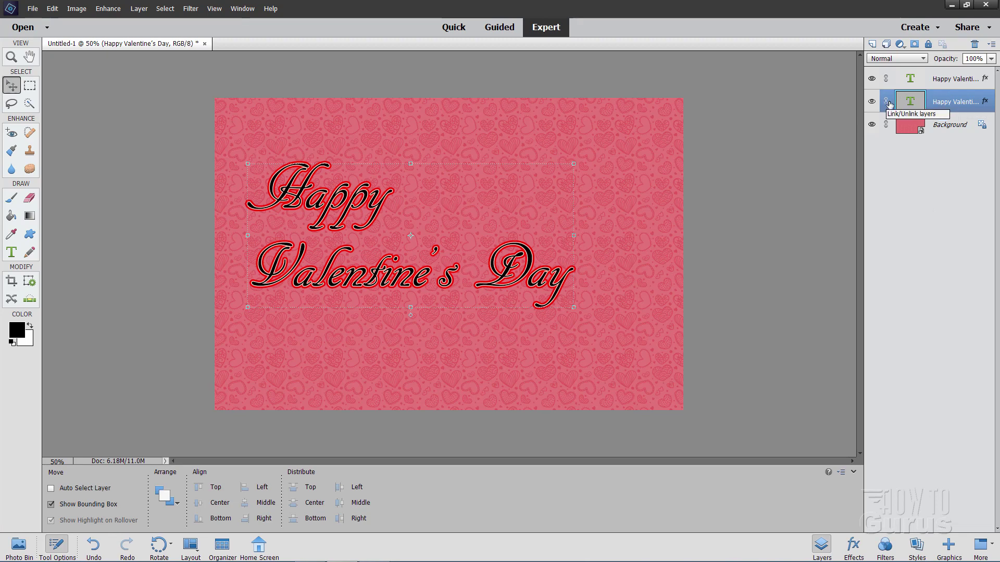
Duplicate the red-outlined text layer again, creating 'Happy Valentine's Day copy 2'
right_click(940, 107)
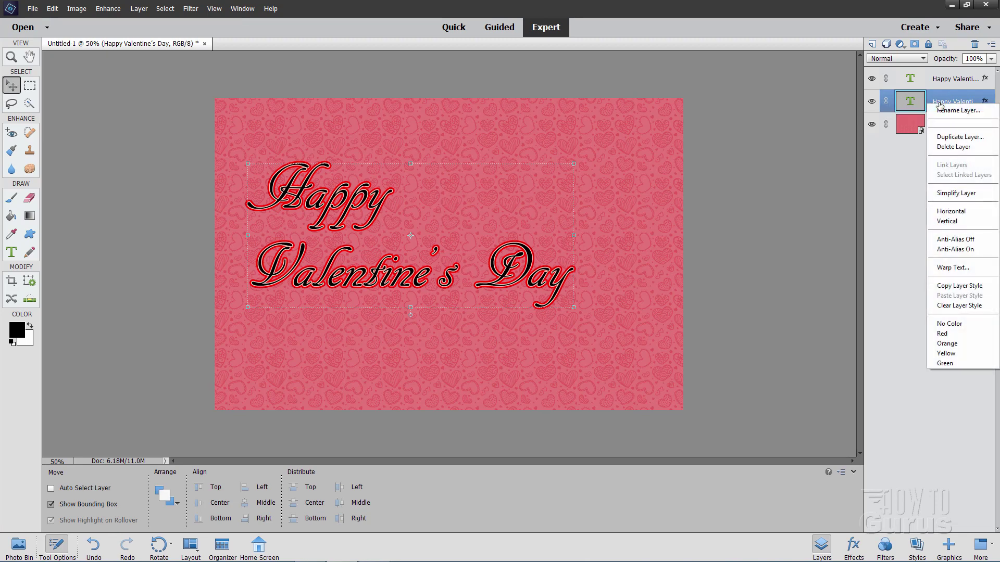
click(942, 137)
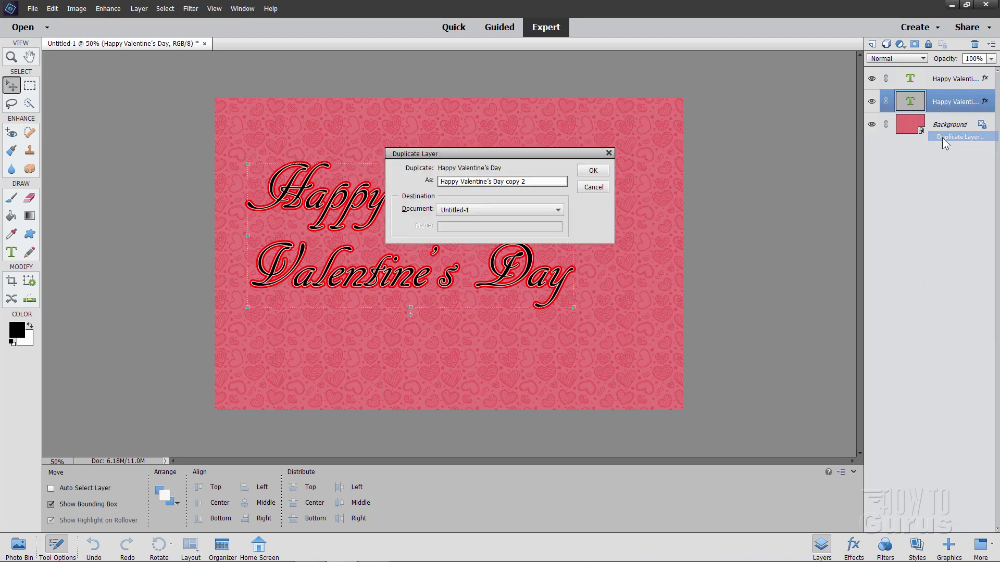
click(593, 170)
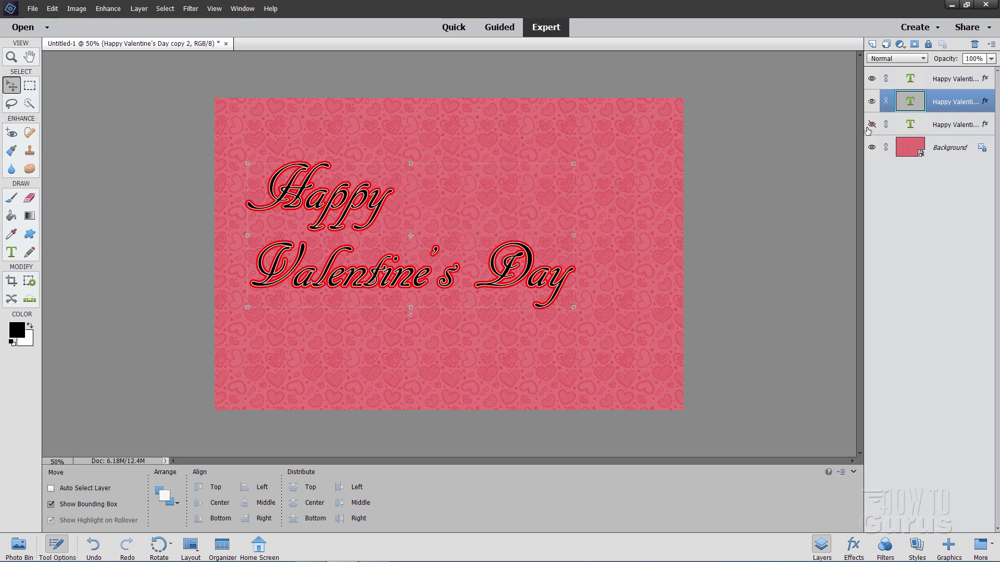
click(947, 129)
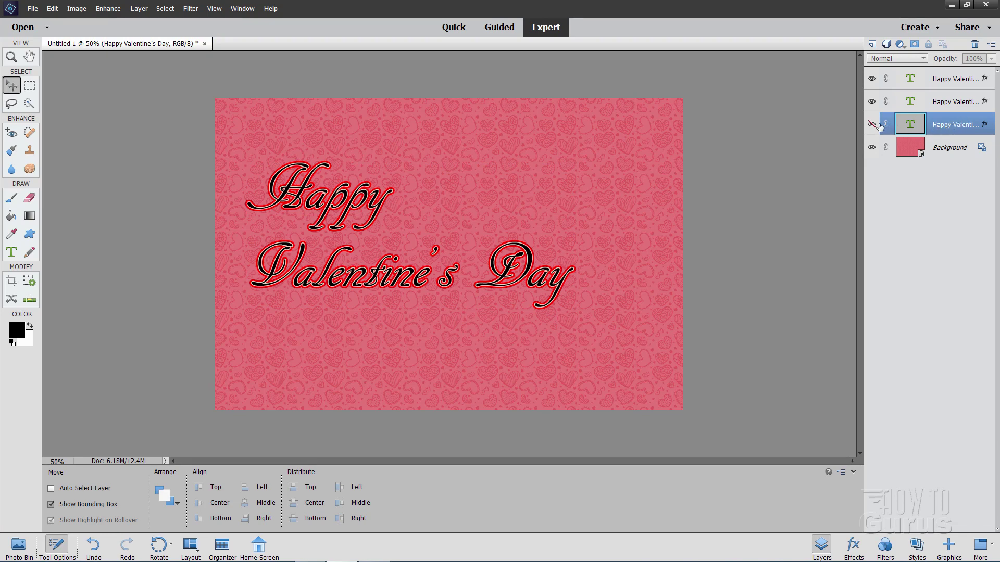
click(946, 104)
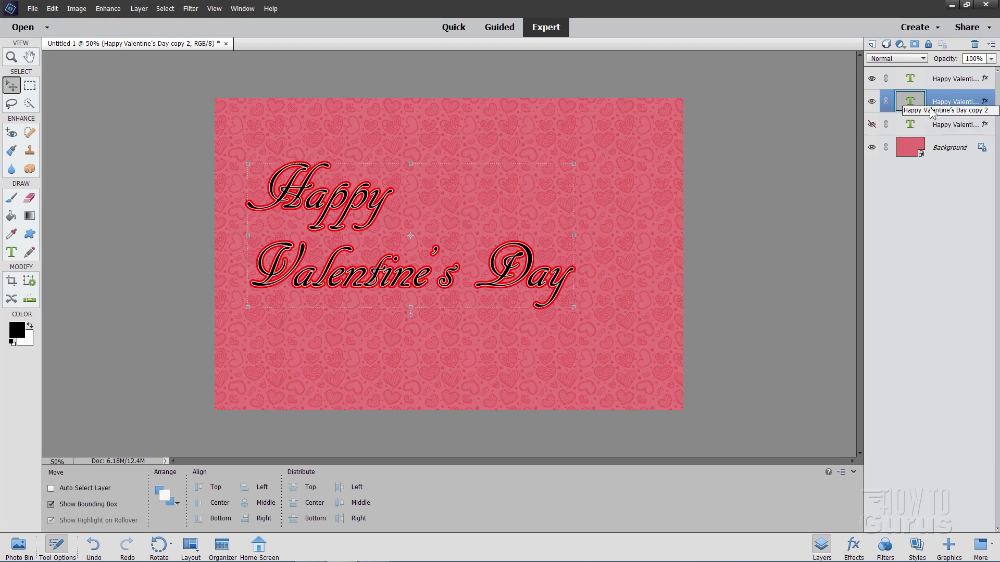
Simplify the copy 2 text layer into a plain pixel layer
right_click(941, 106)
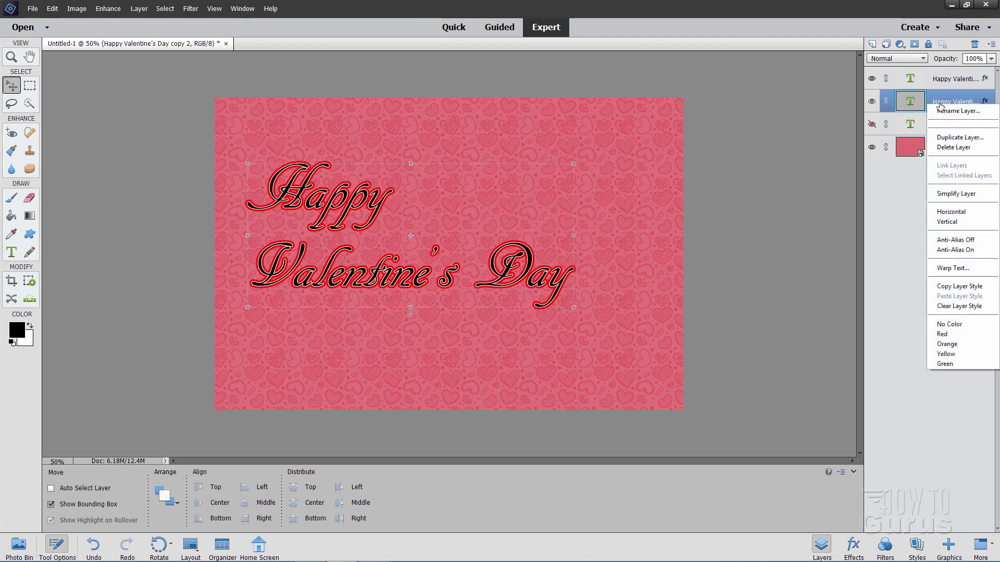
click(952, 195)
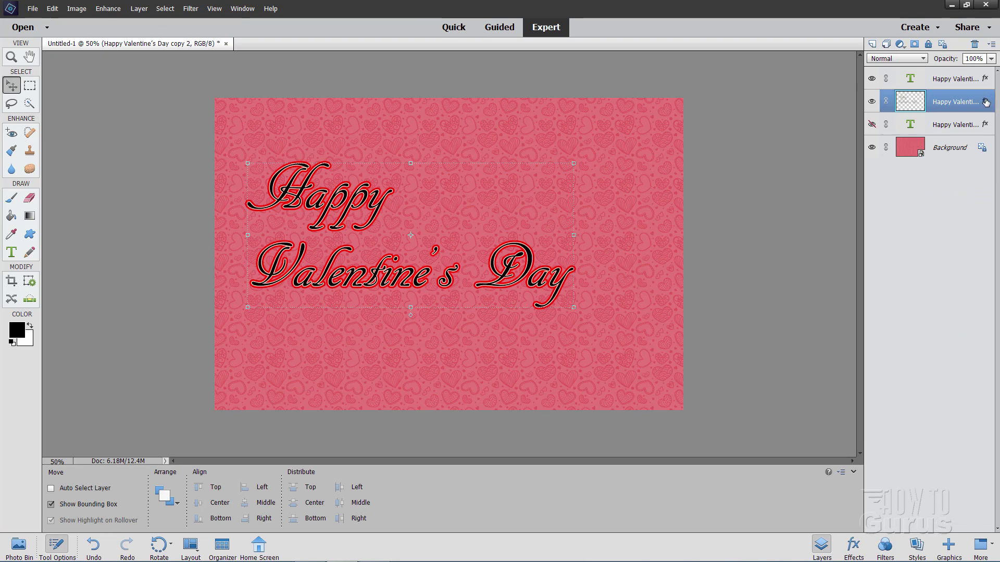
right_click(938, 107)
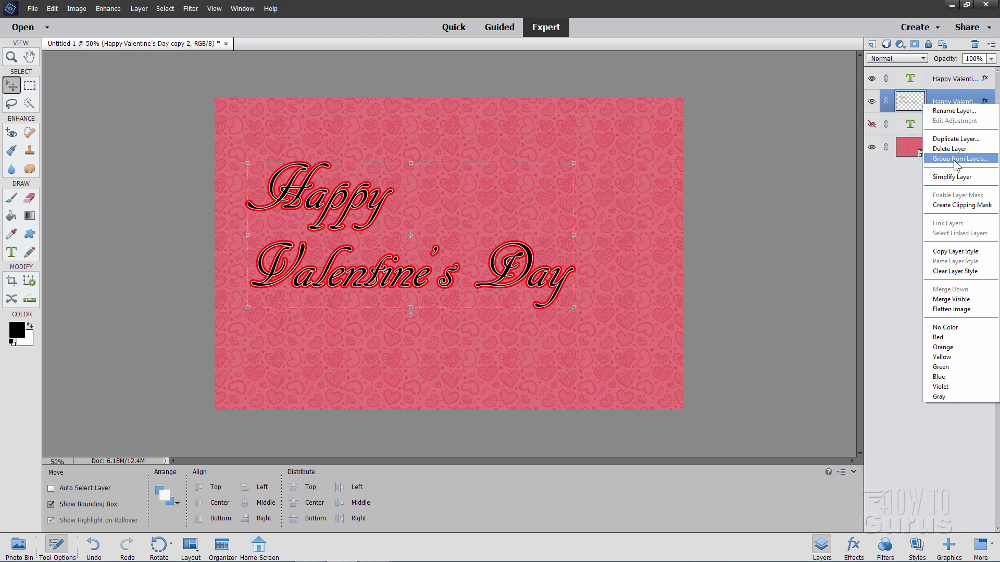
click(960, 177)
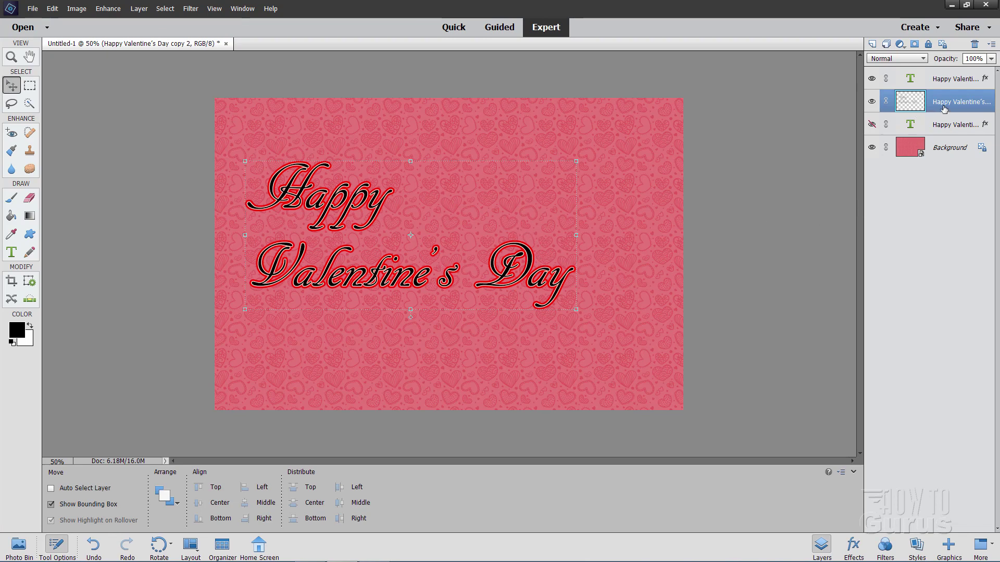
Give the rasterized greeting copy a 32 px white stroke in Style Settings
click(139, 9)
mouse_move(152, 65)
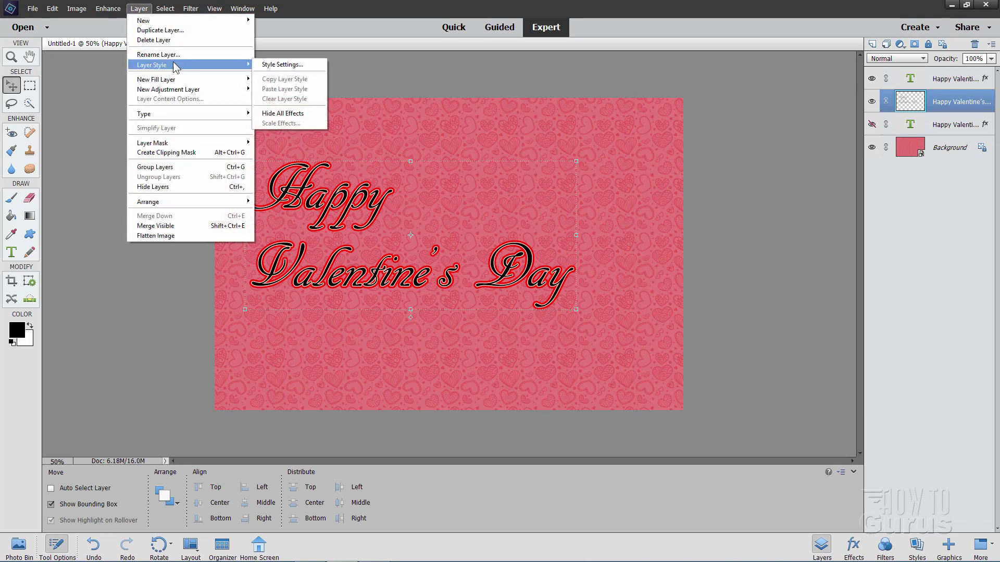
click(262, 65)
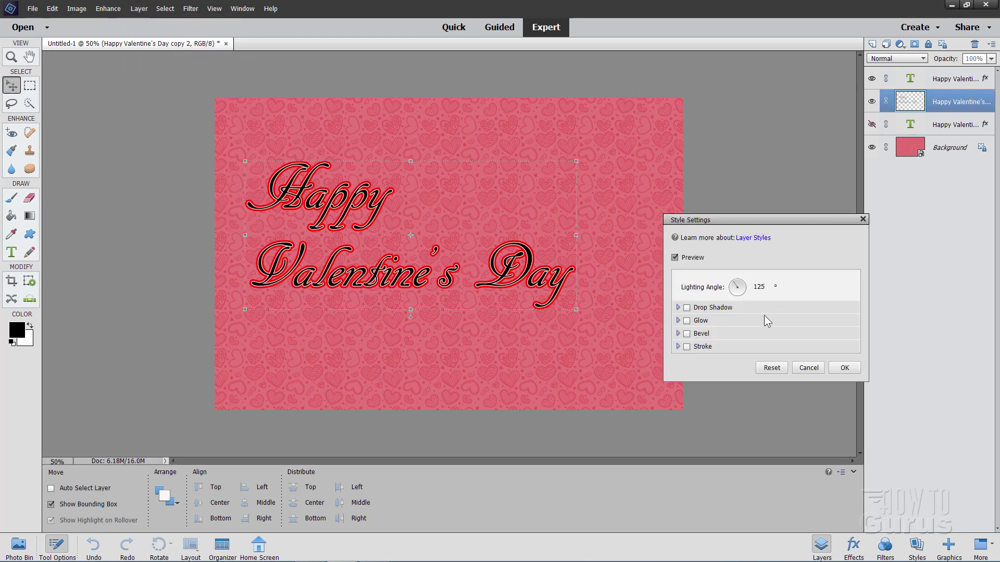
click(688, 347)
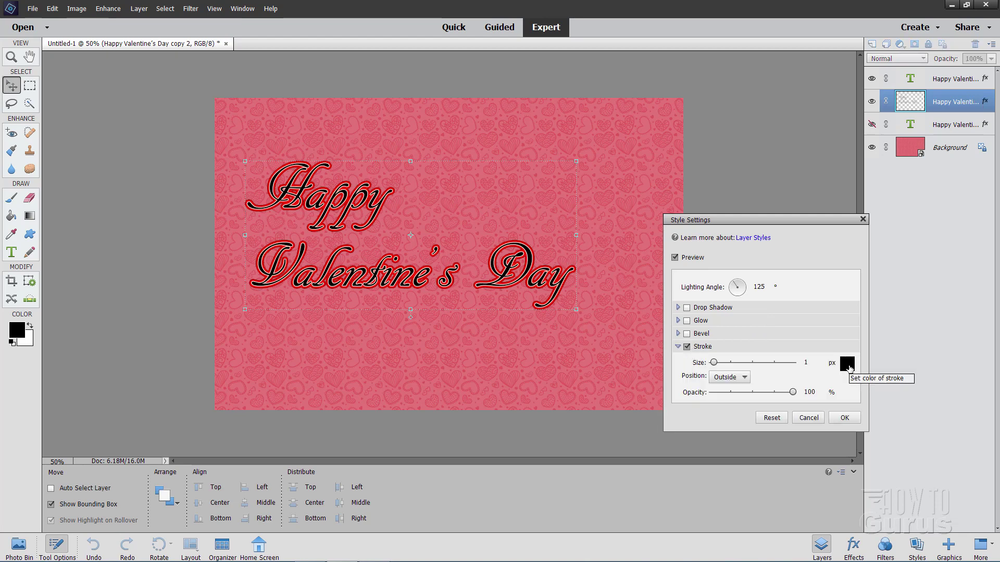
click(847, 364)
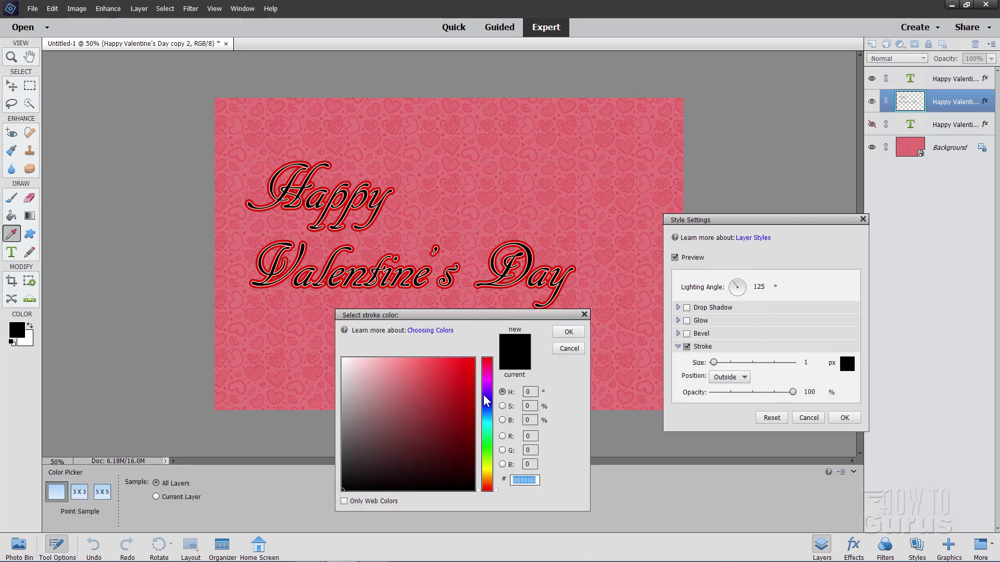
drag(402, 401, 343, 359)
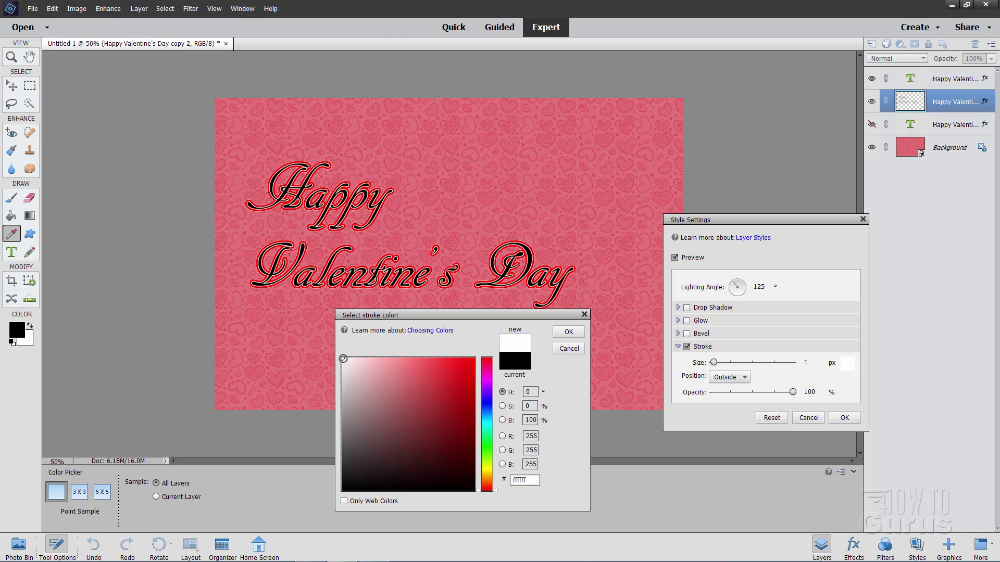
click(569, 332)
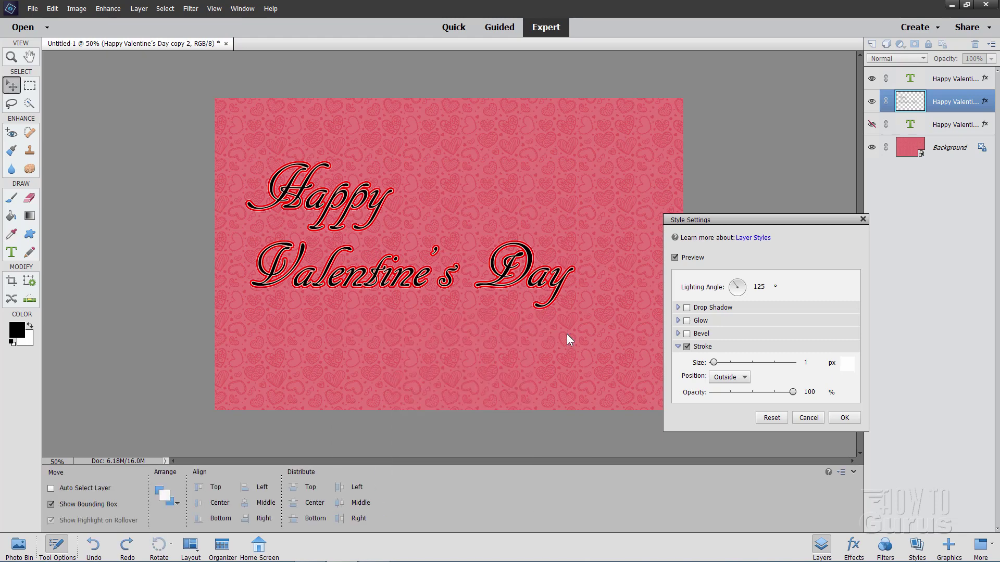
click(806, 363)
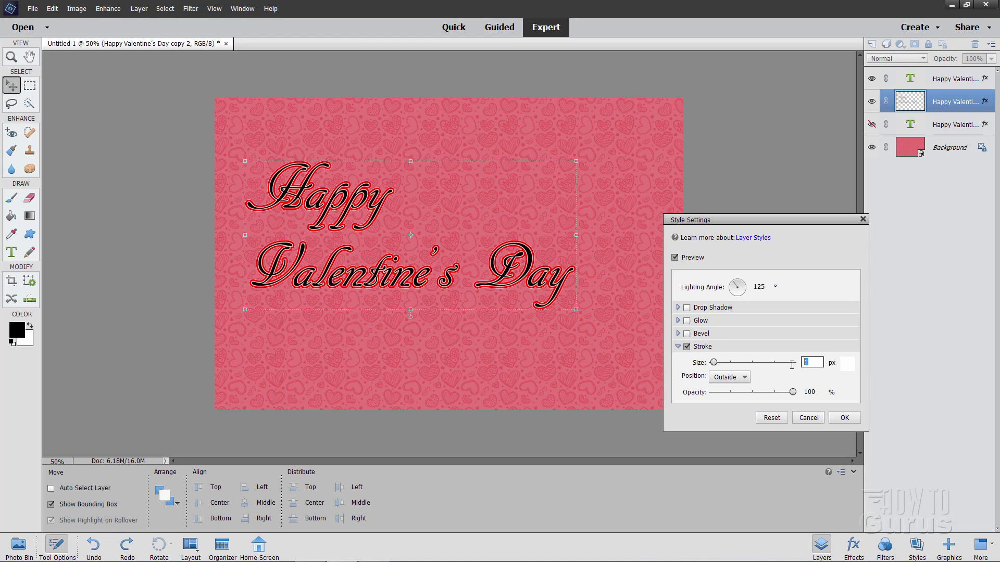
text(32)
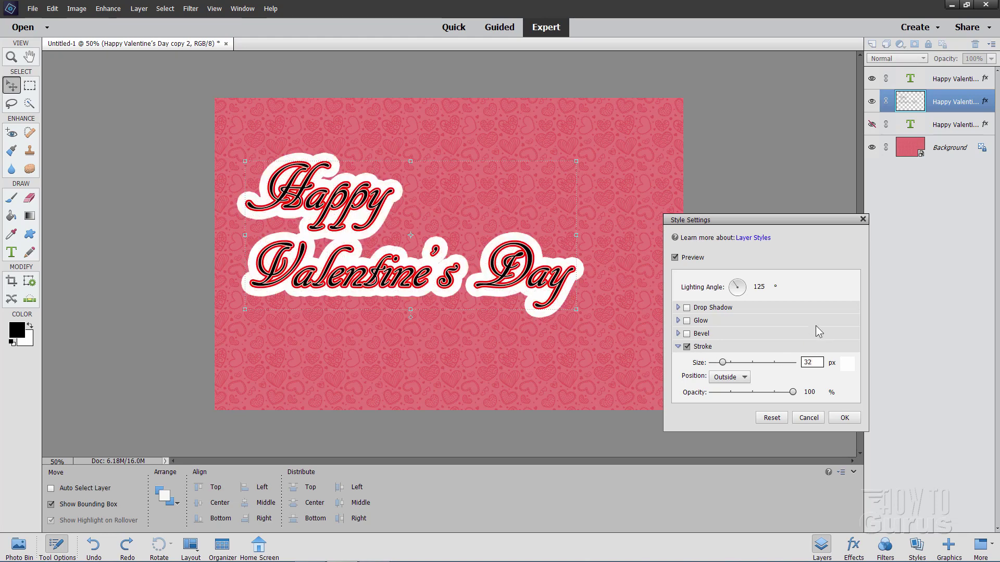
click(843, 417)
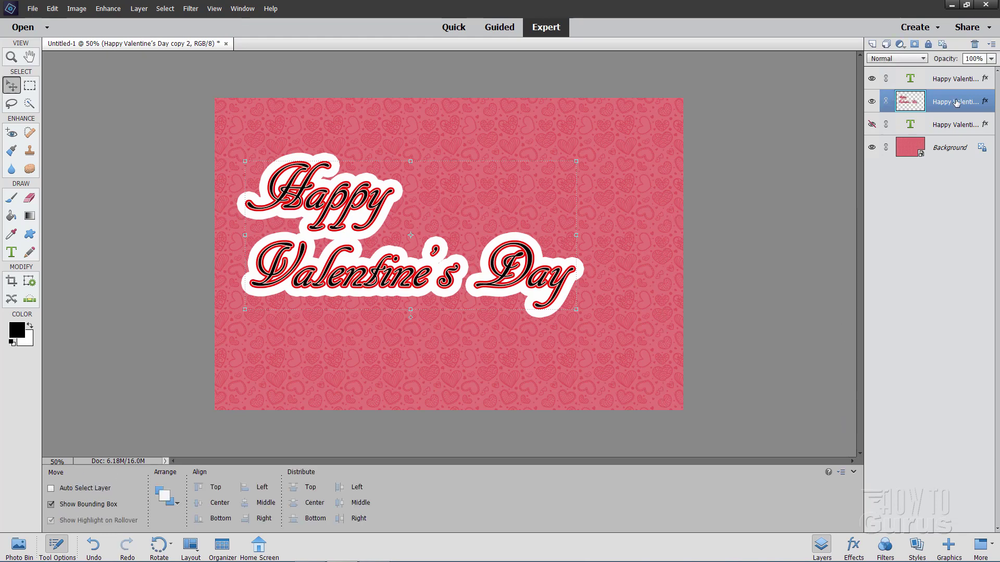
Duplicate the white-outlined greeting layer as copy 3 and simplify it into pixels
right_click(937, 106)
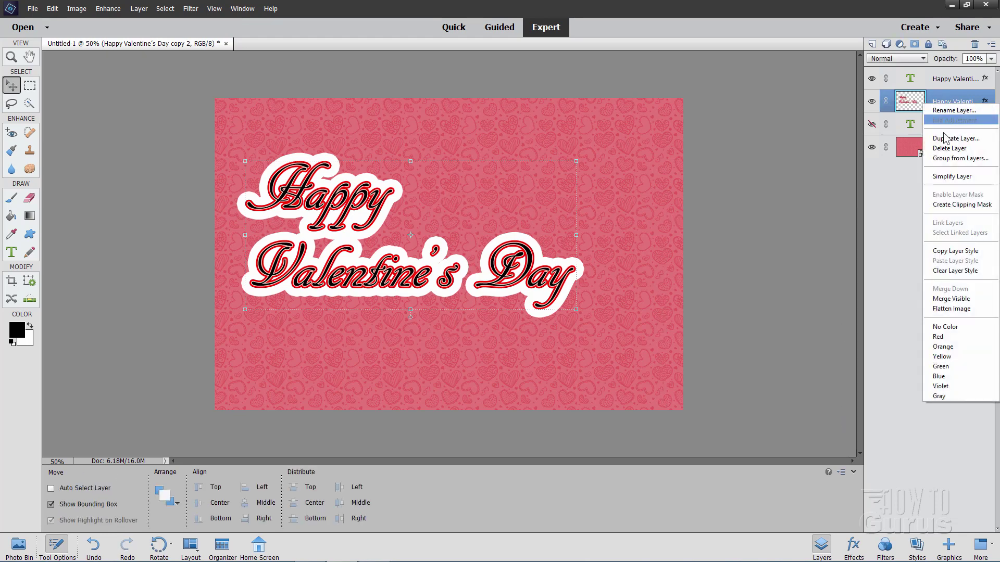
click(937, 138)
click(594, 172)
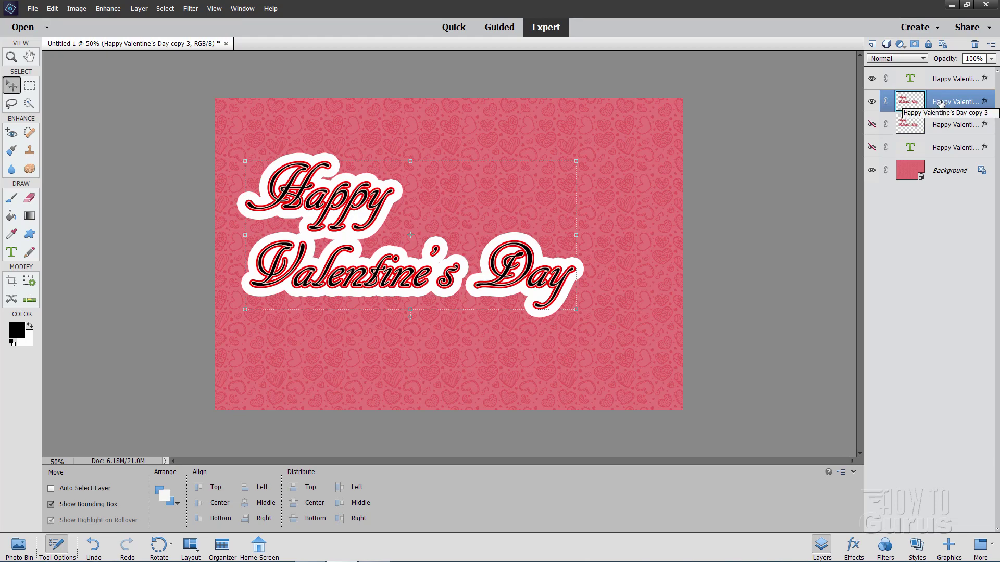
right_click(924, 103)
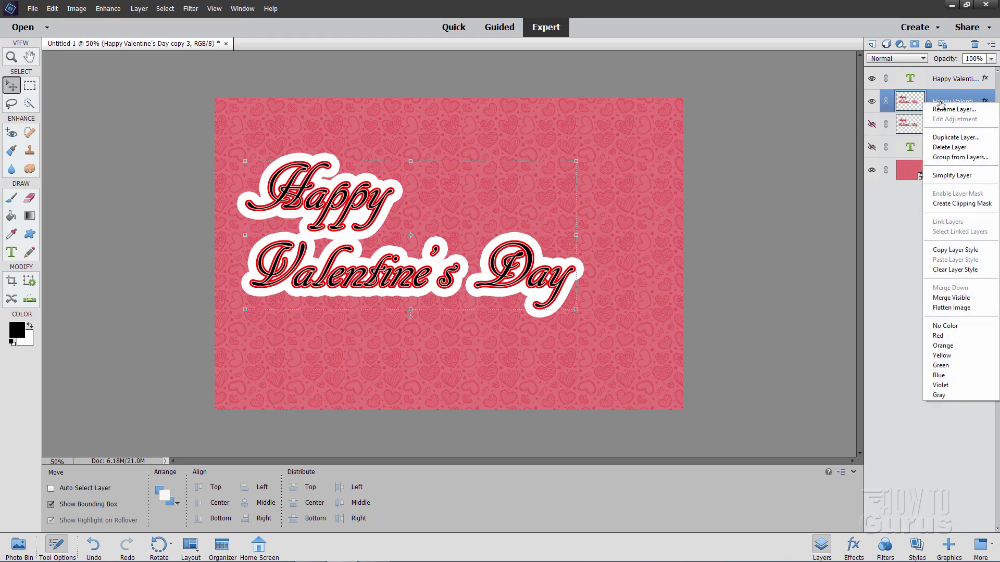
click(949, 176)
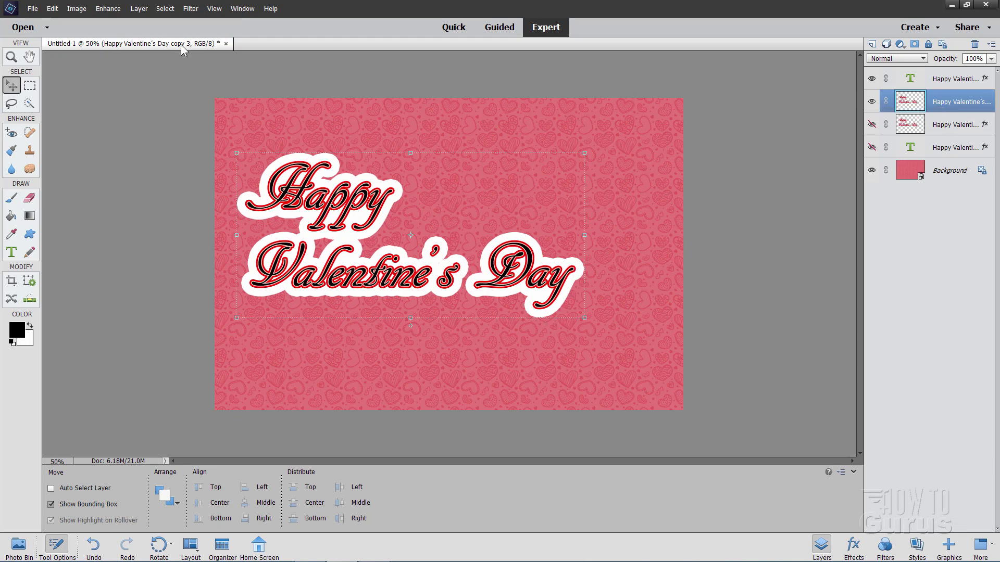
Give the greeting copy a drop shadow with size 0, distance 19 and 50% opacity
click(141, 9)
mouse_move(152, 65)
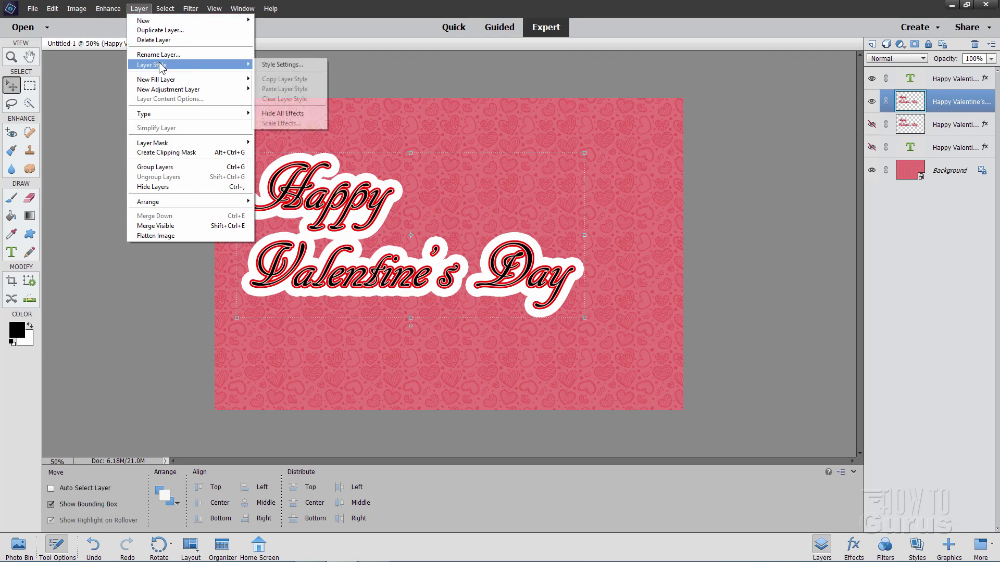
click(281, 65)
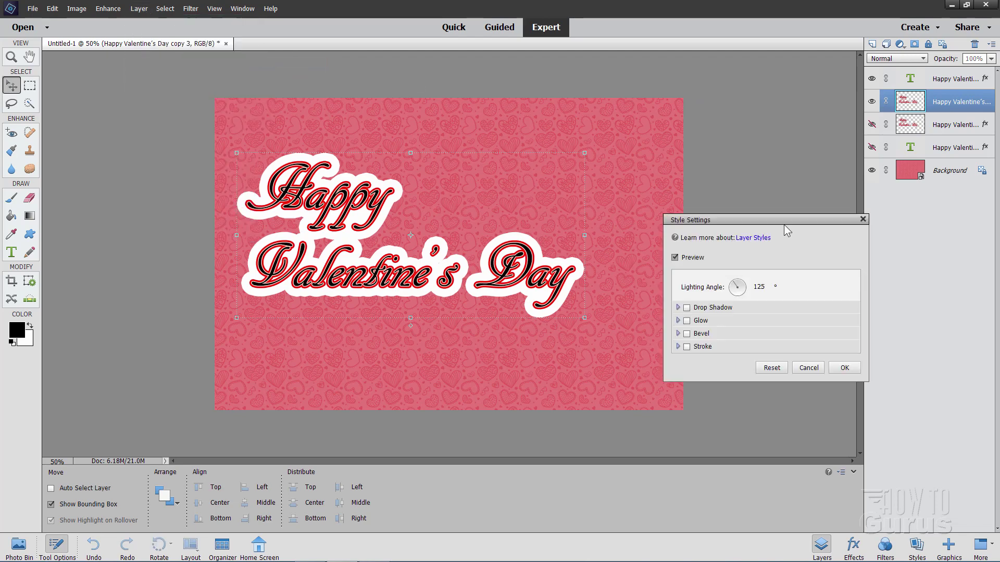
click(687, 307)
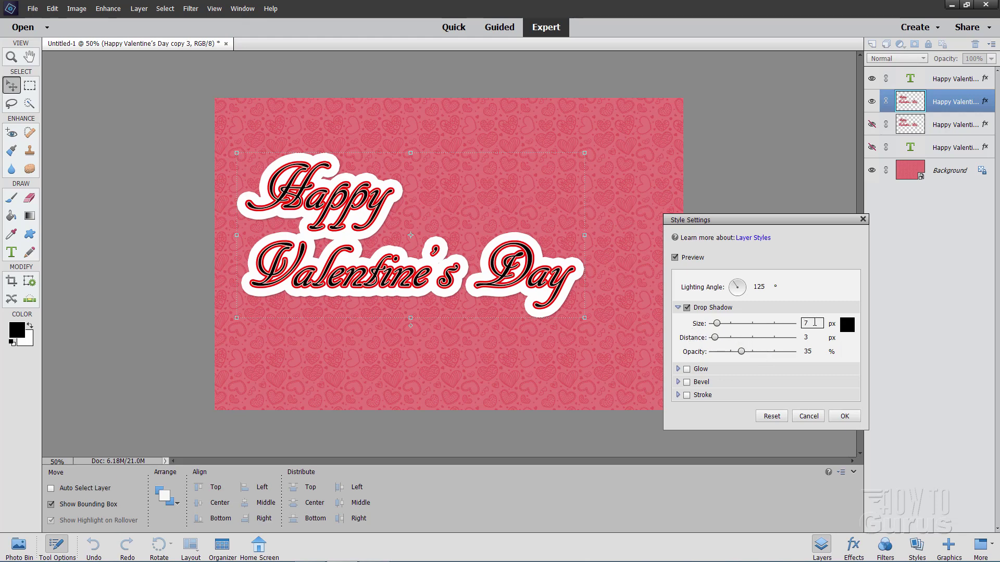
key(BackSpace)
text(0)
key(Tab)
text(9)
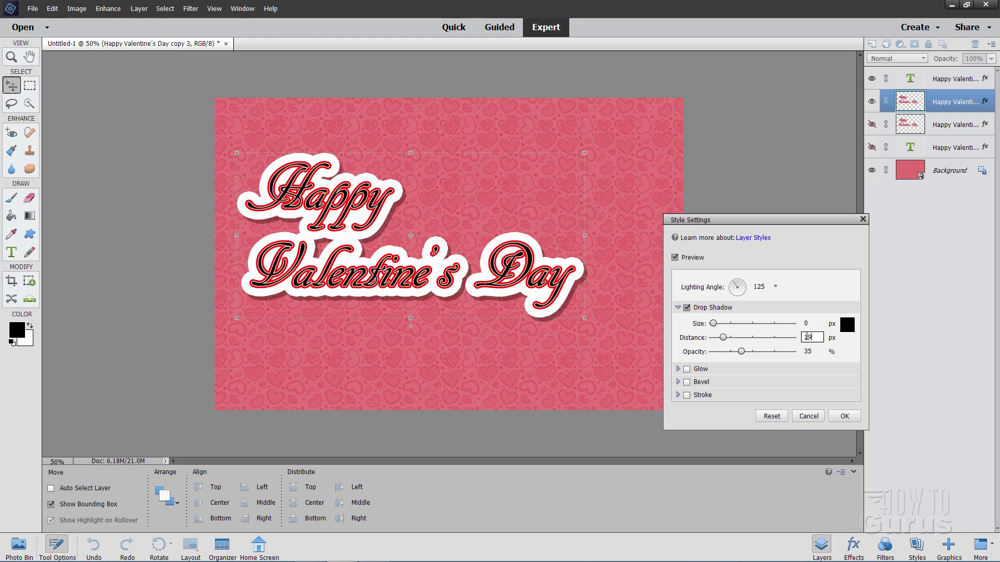
click(816, 352)
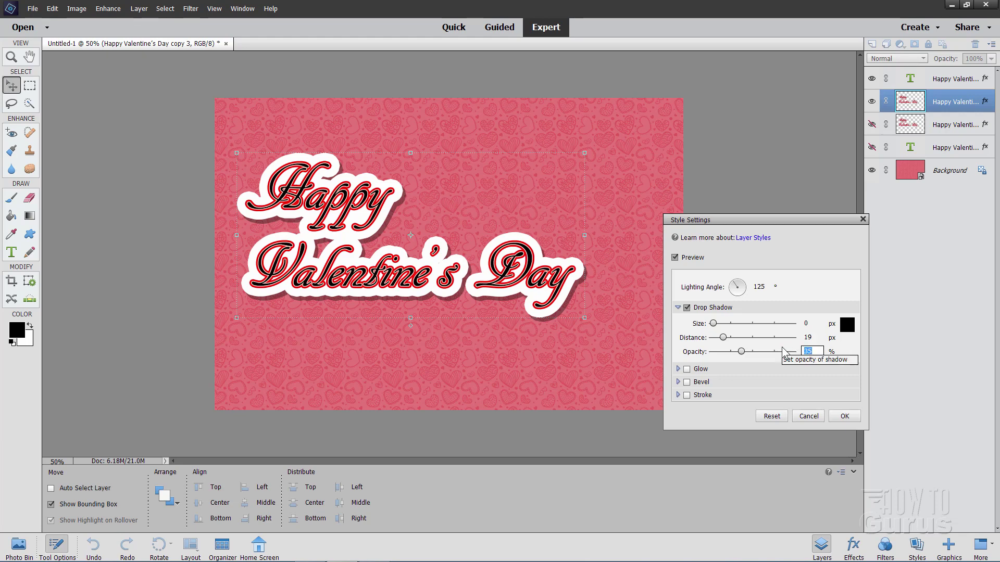
text(50)
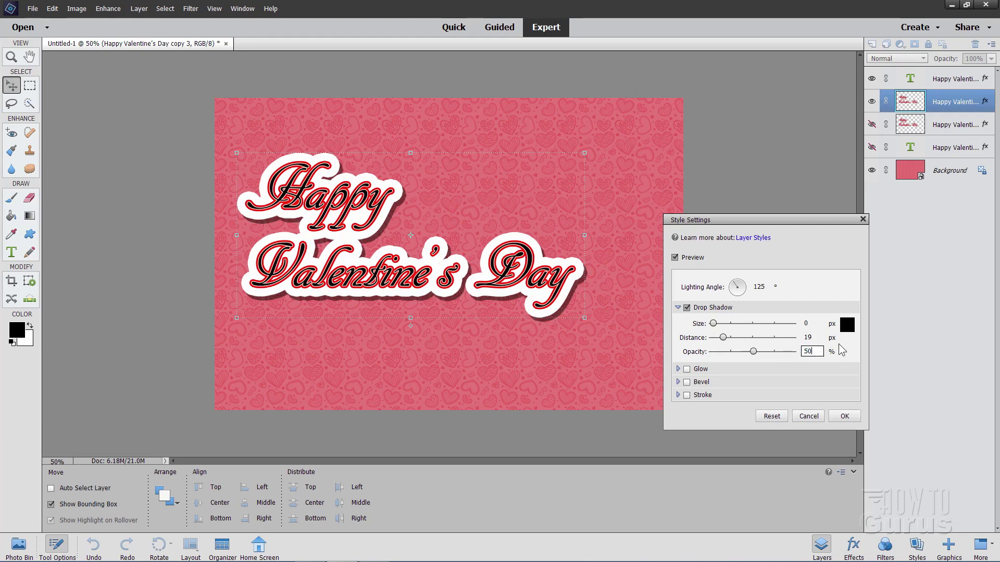
click(844, 415)
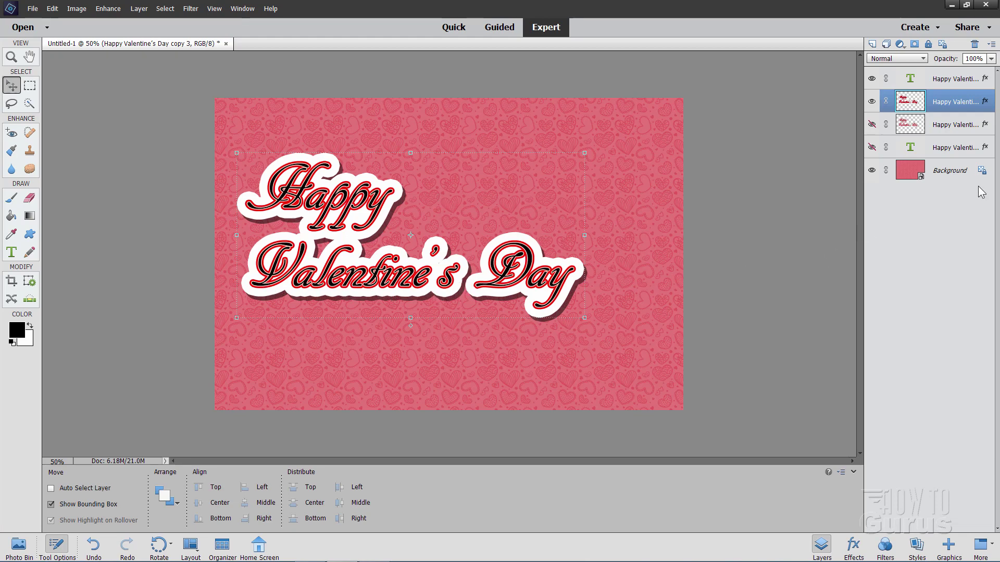
Duplicate the hearts Background under copy 3 and load the greeting's shape as a selection
click(887, 176)
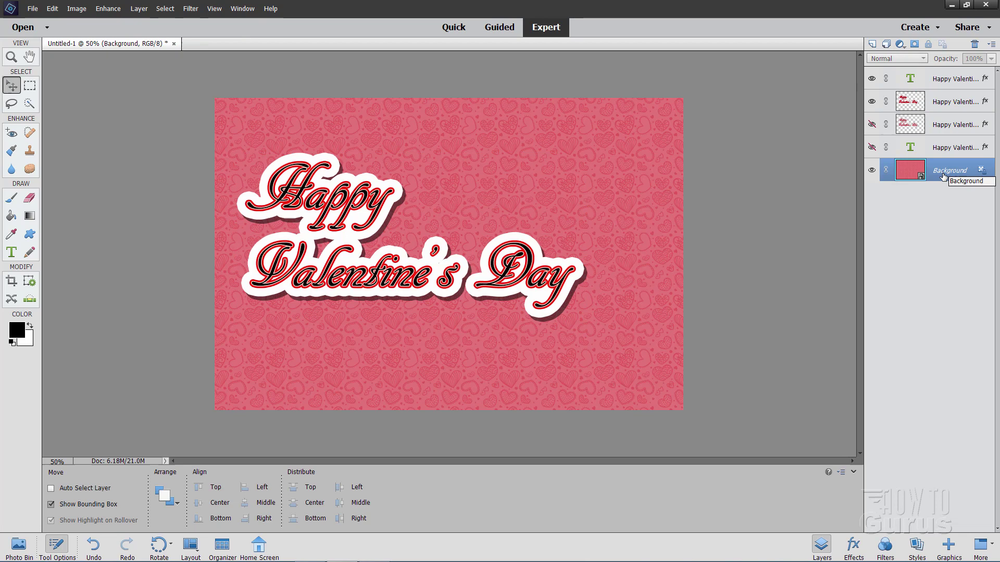
right_click(946, 174)
click(945, 200)
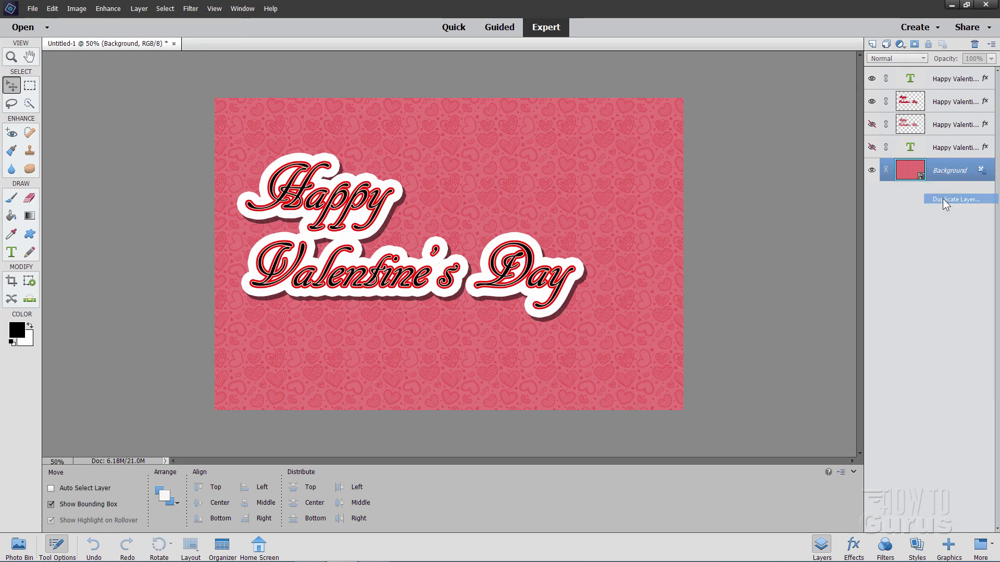
click(607, 175)
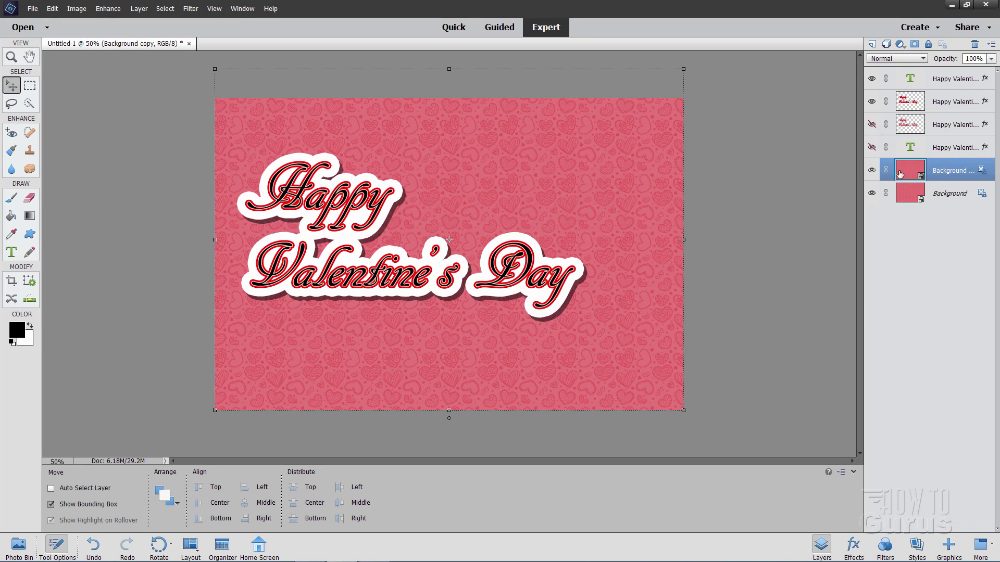
drag(943, 167, 939, 106)
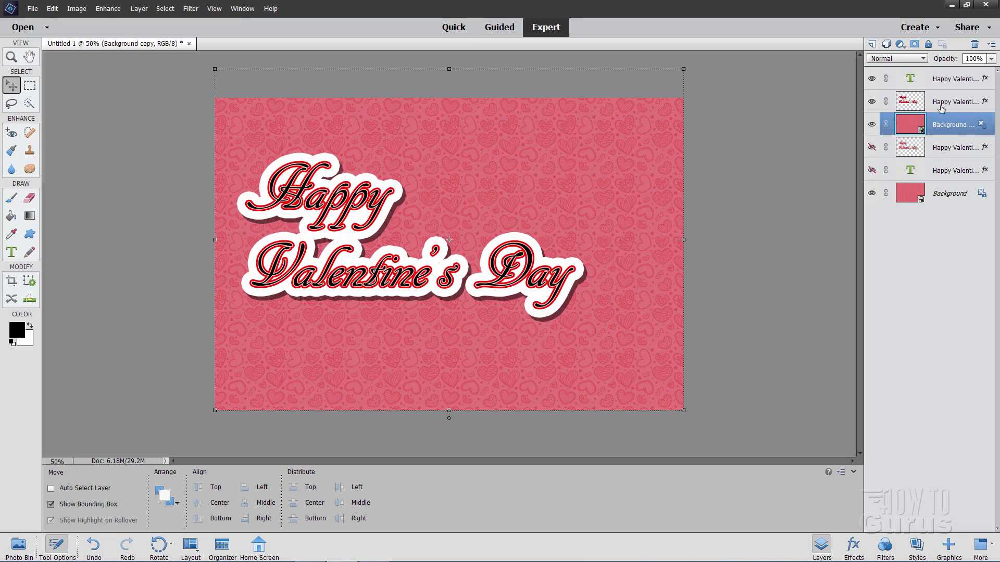
click(940, 107)
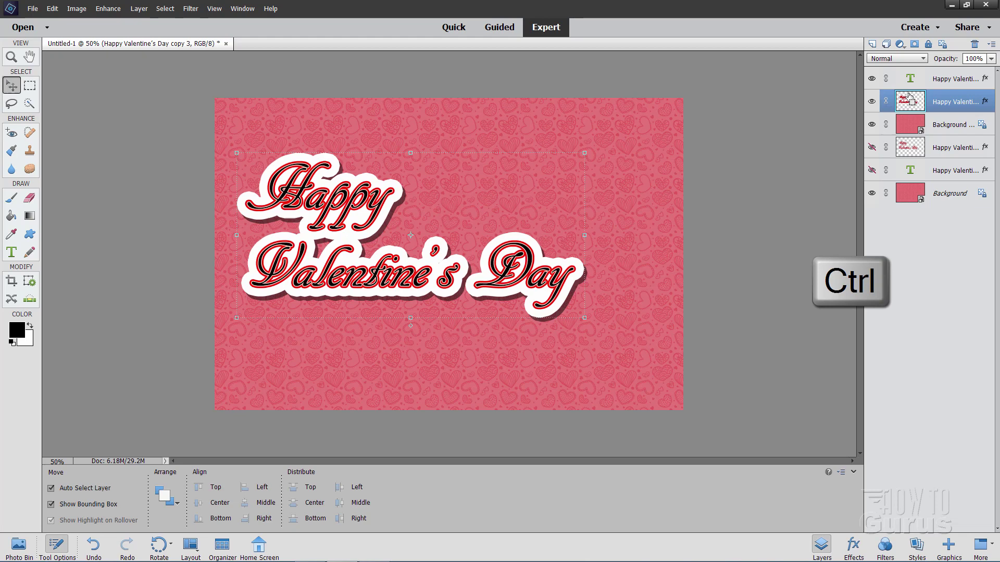
ctrl+click(909, 106)
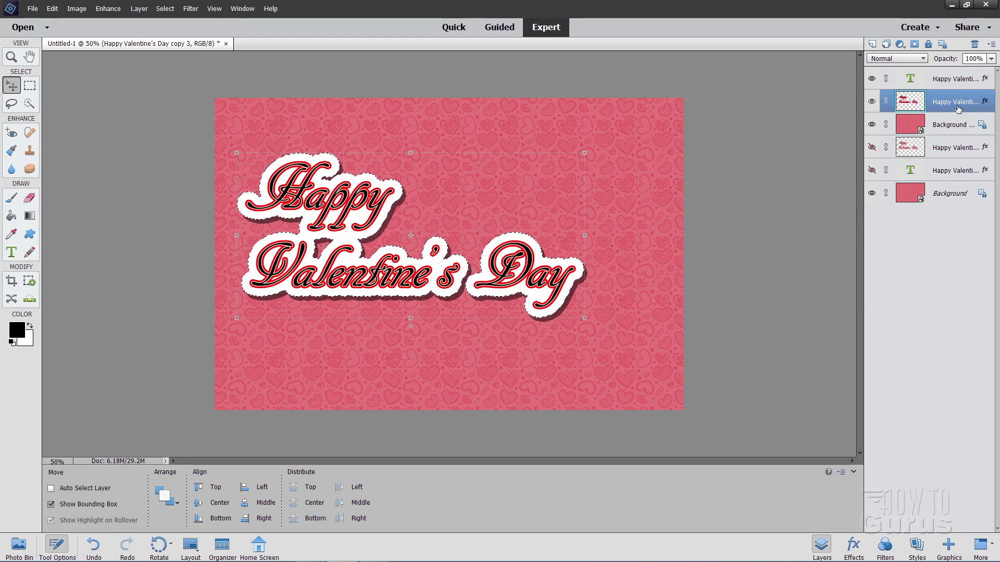
Mask the Background copy to the greeting shape and set copy 3's blend mode to Overlay
click(928, 132)
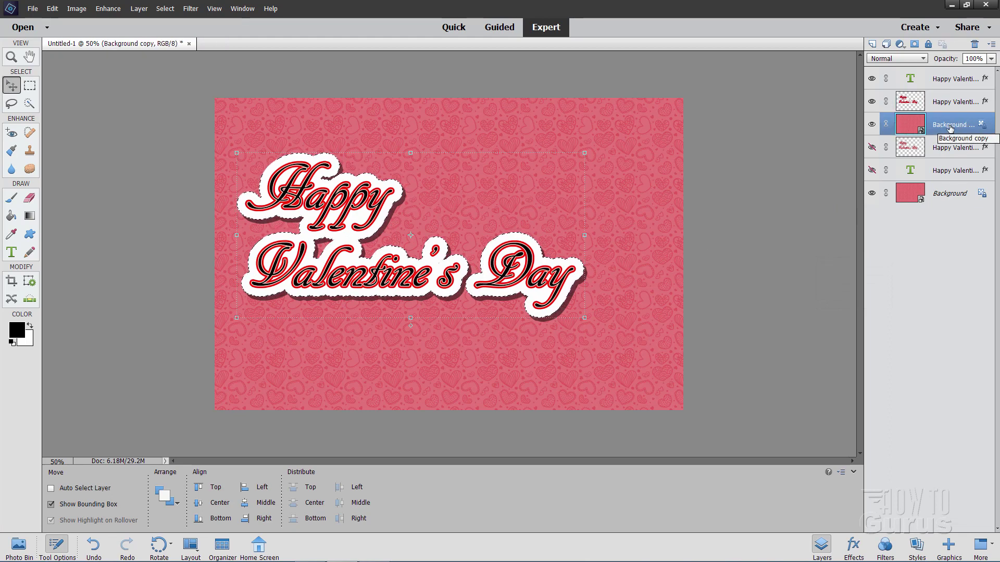
click(914, 44)
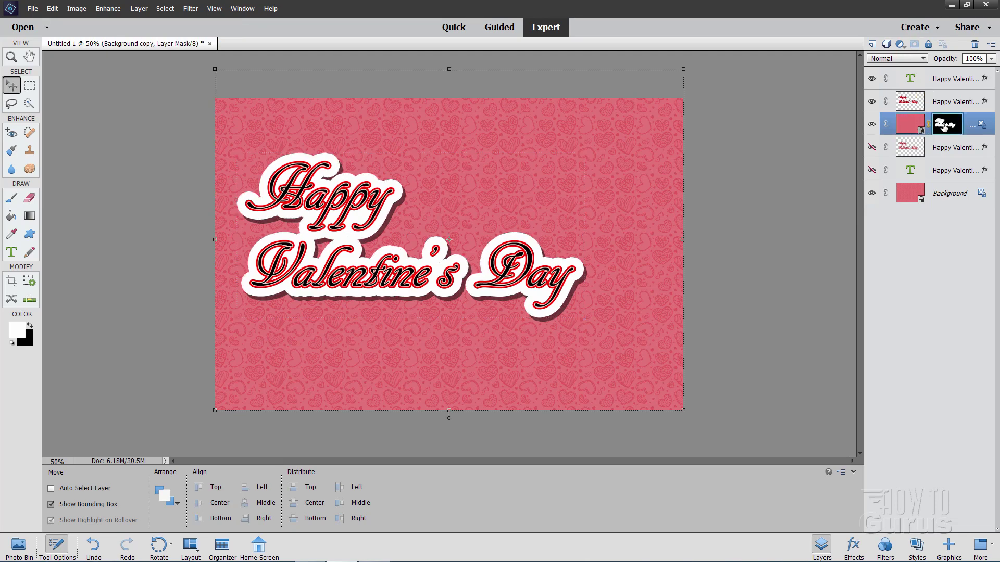
click(935, 103)
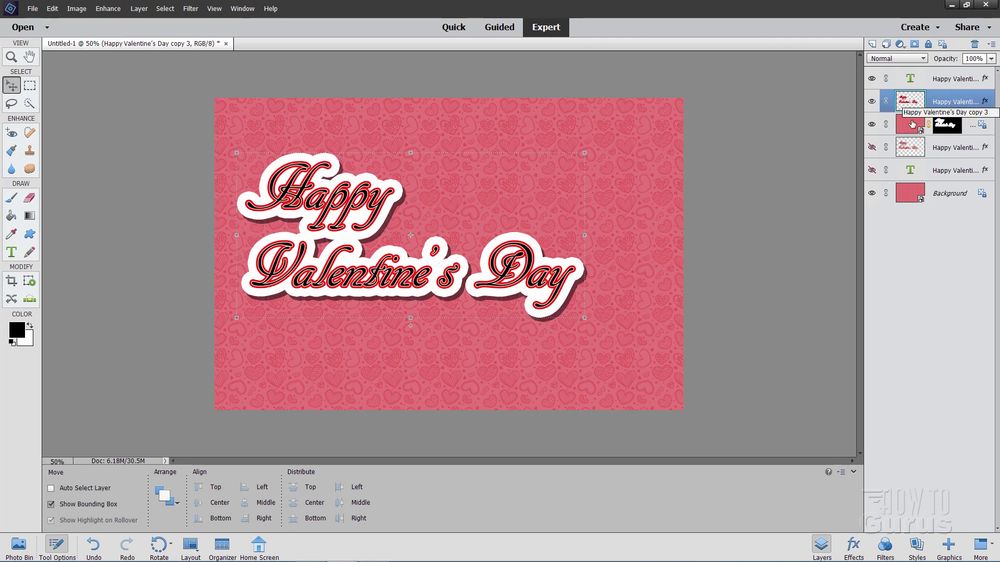
click(894, 59)
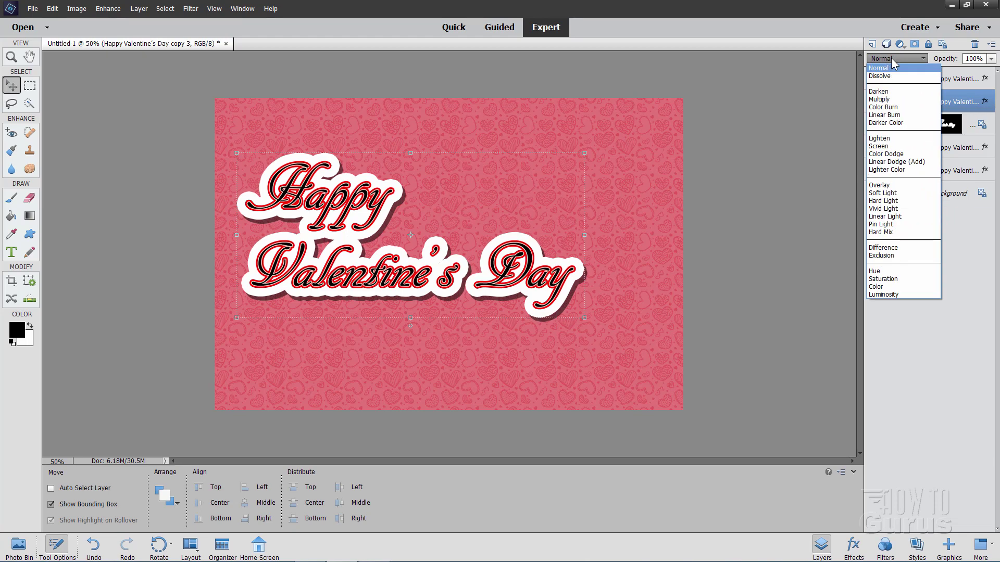
click(892, 186)
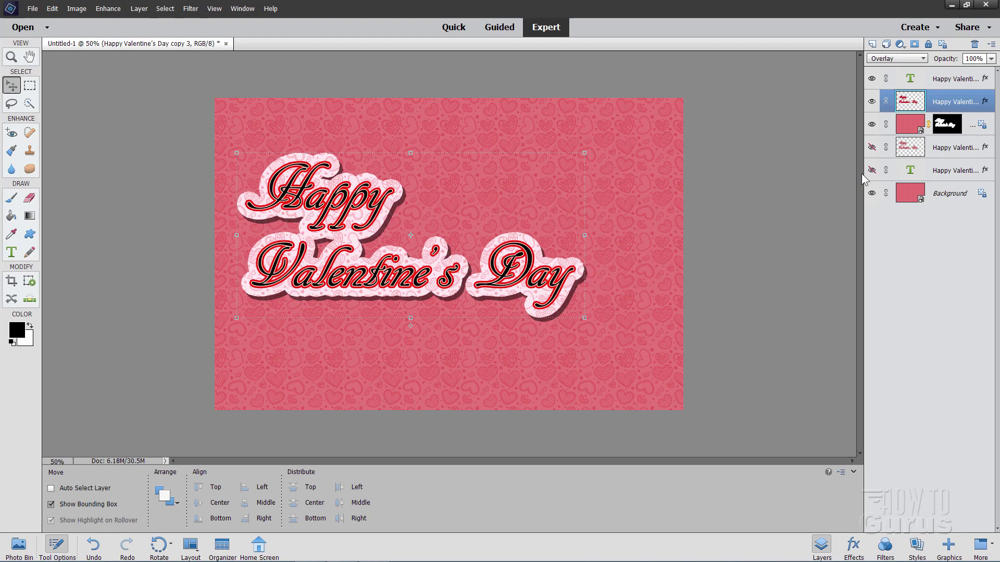
Apply the Hearts graphic from the Backgrounds library to the Background layer
click(916, 197)
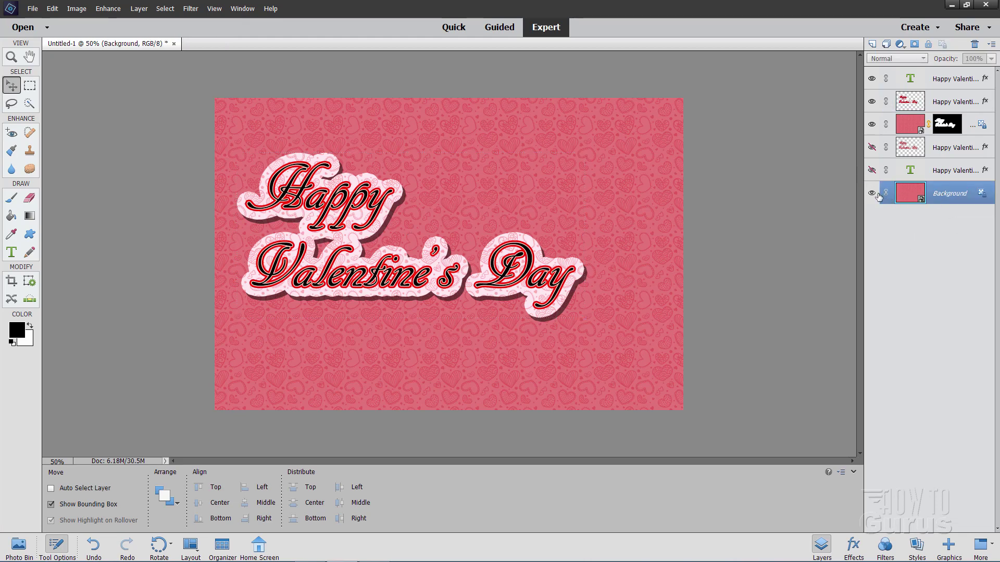
click(872, 194)
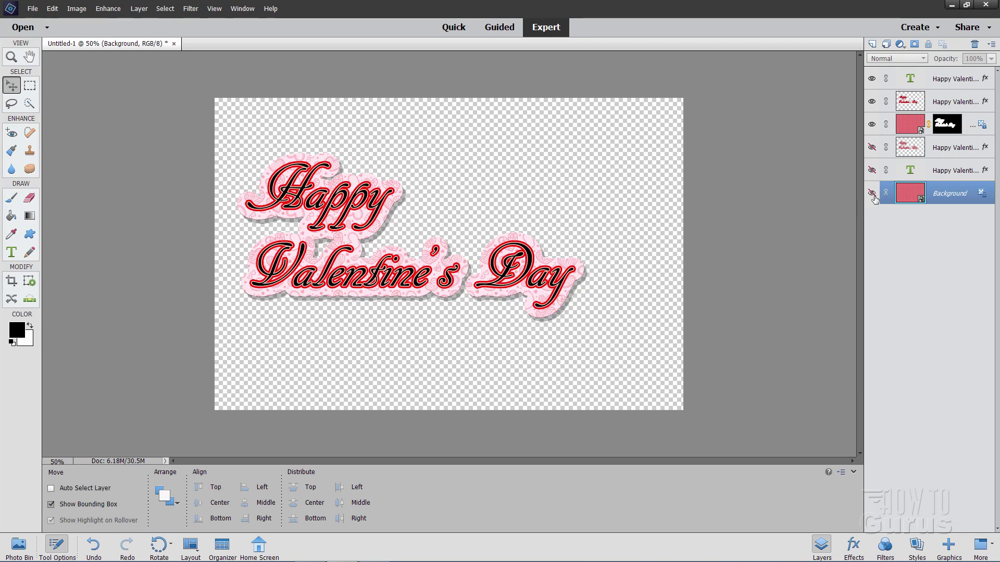
click(872, 193)
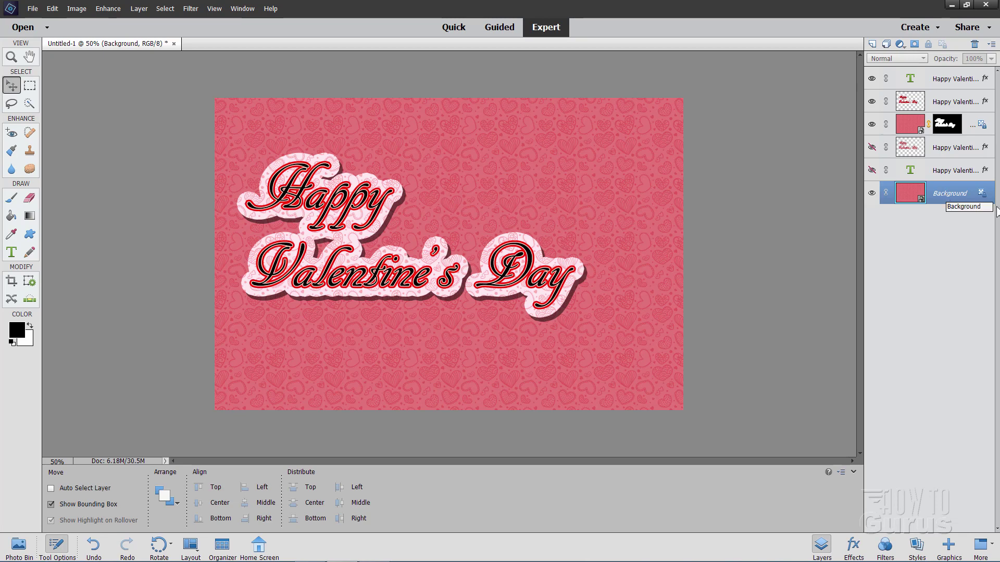
click(949, 546)
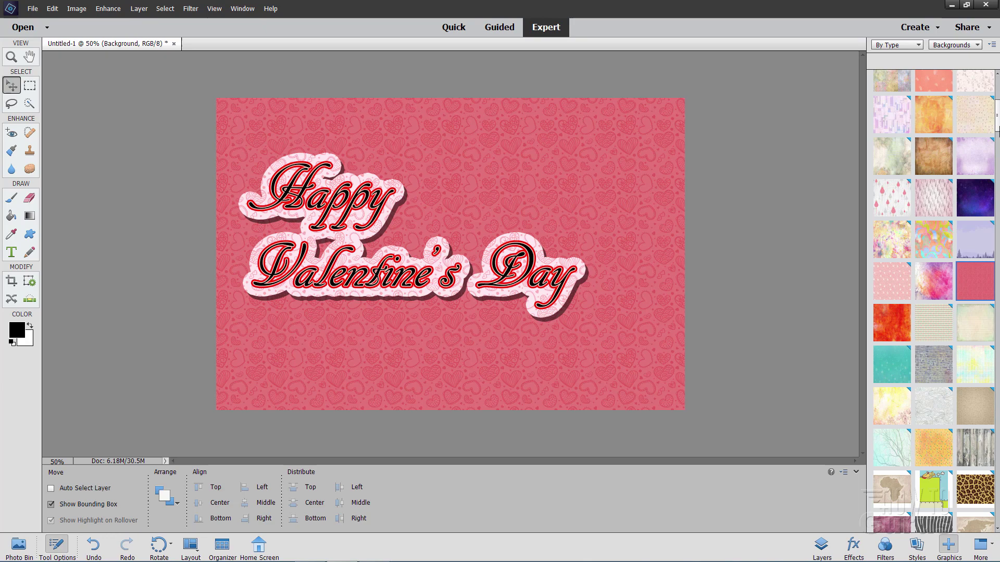
drag(997, 115, 998, 321)
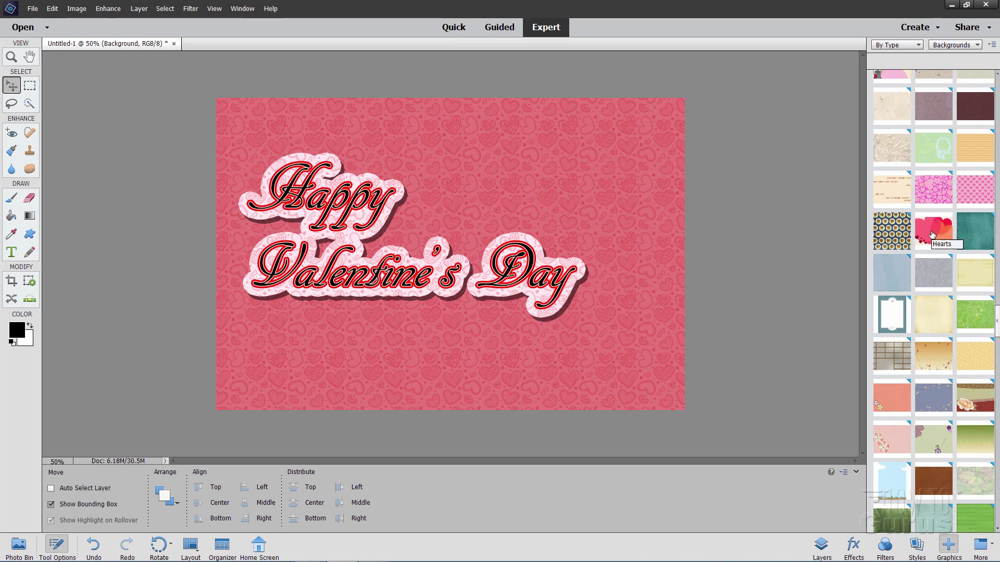
double_click(932, 235)
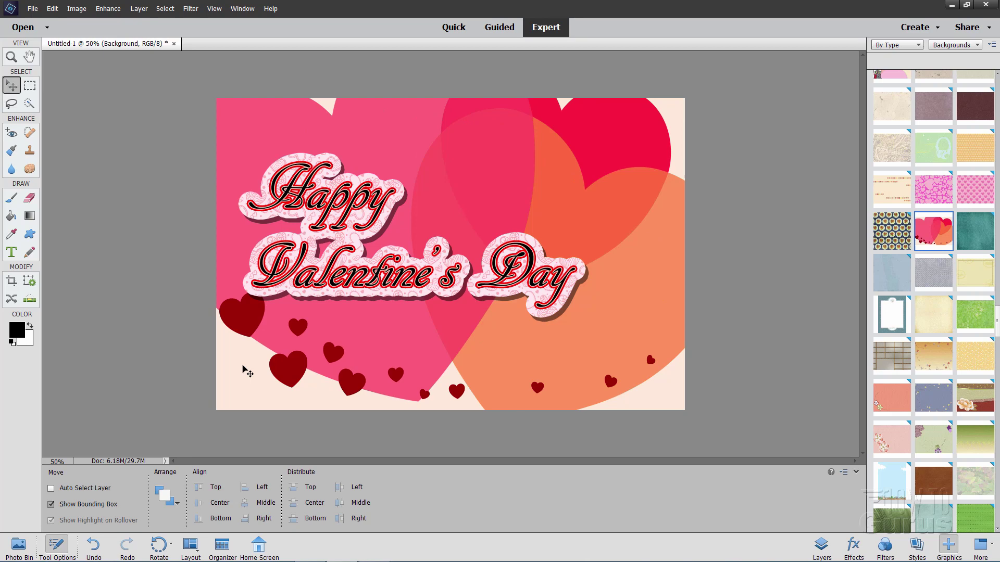
Add a new Layer 1 and fill it with white using the Paint Bucket
click(822, 545)
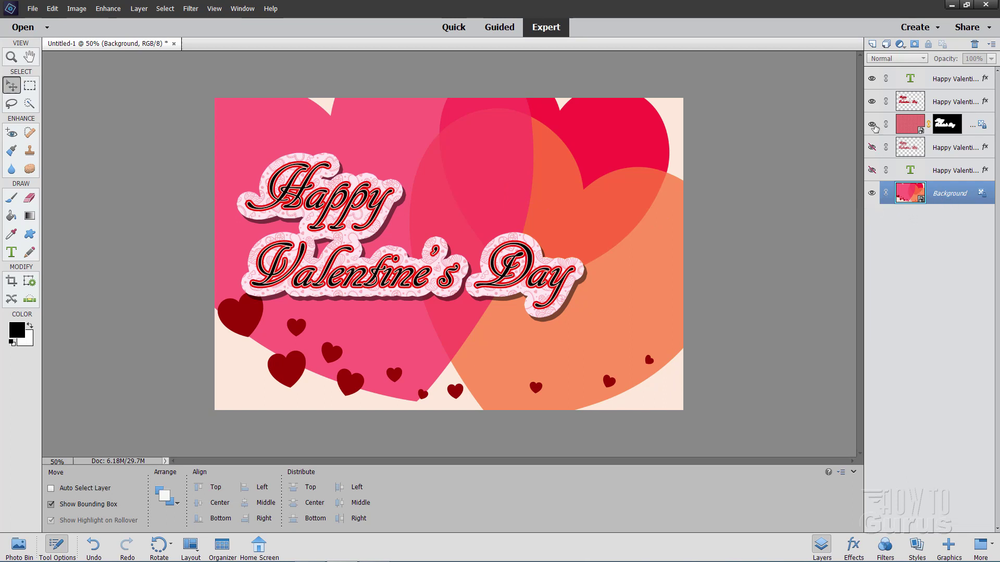
click(872, 44)
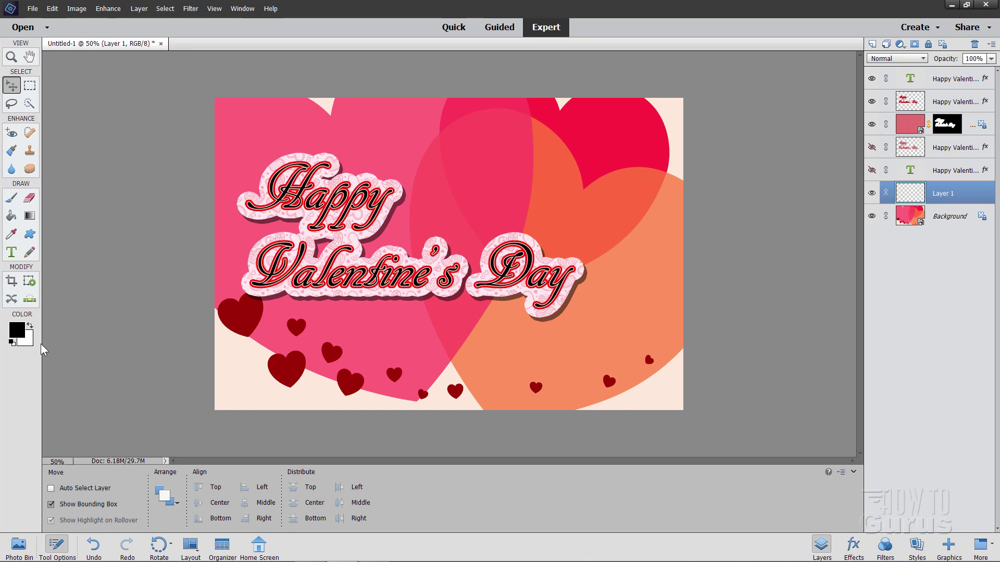
click(29, 328)
click(11, 216)
click(247, 149)
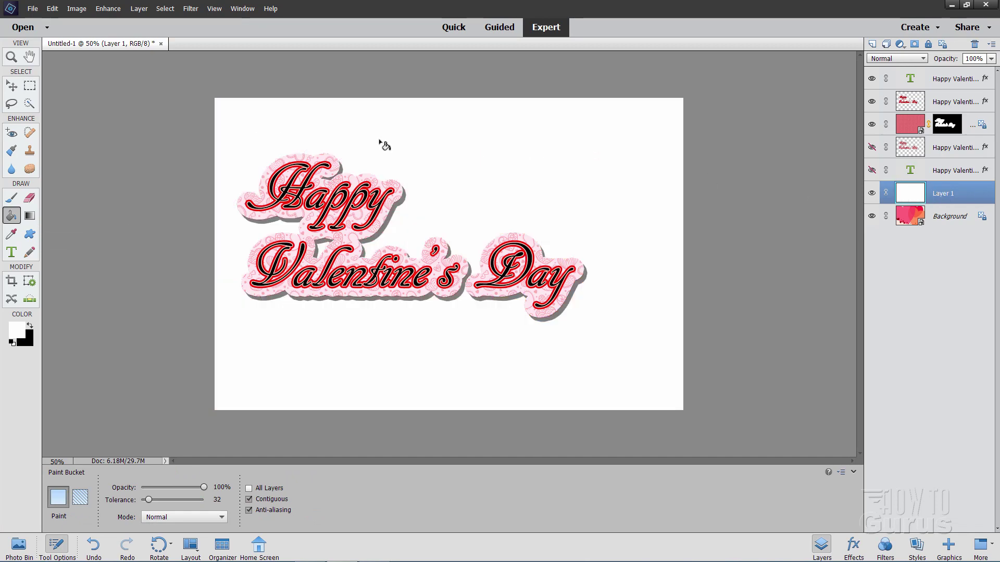
Hide the background copy and both greeting layers, and restore black as foreground colour
click(872, 124)
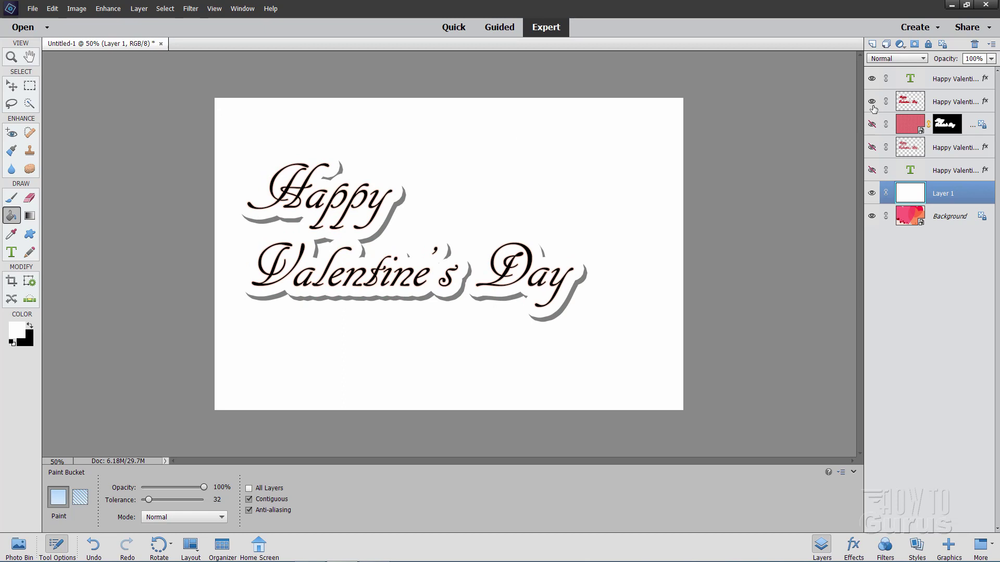
click(872, 102)
click(871, 78)
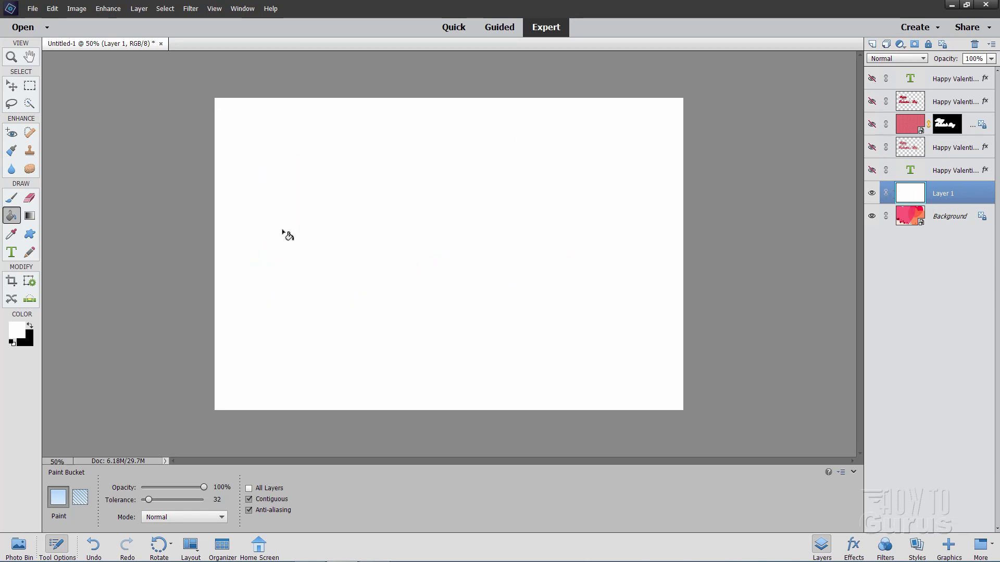
click(30, 327)
Pick the Horizontal Type tool with the Arial Bold font
click(11, 253)
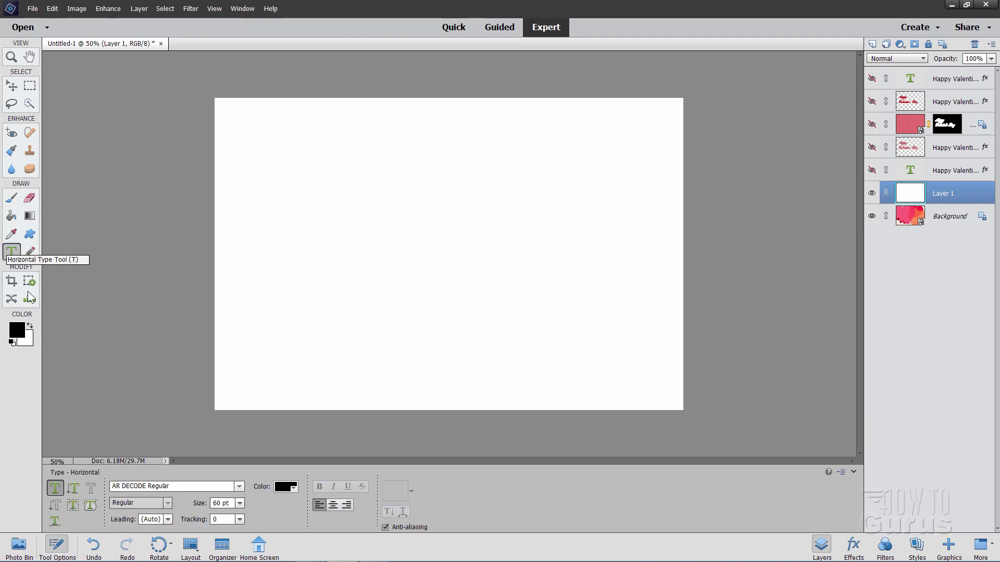
click(239, 487)
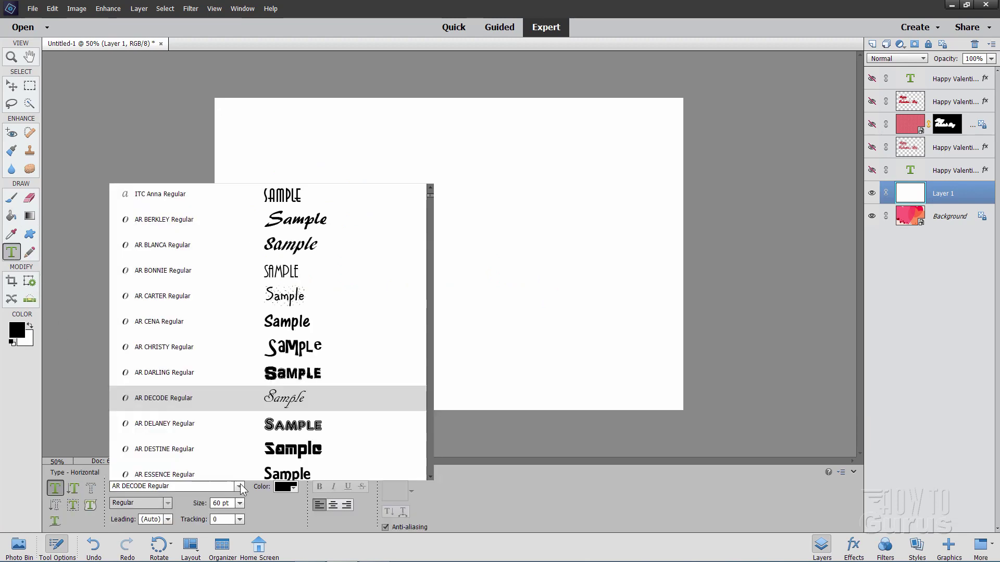
scroll(214, 366, down, 4)
scroll(214, 367, down, 1)
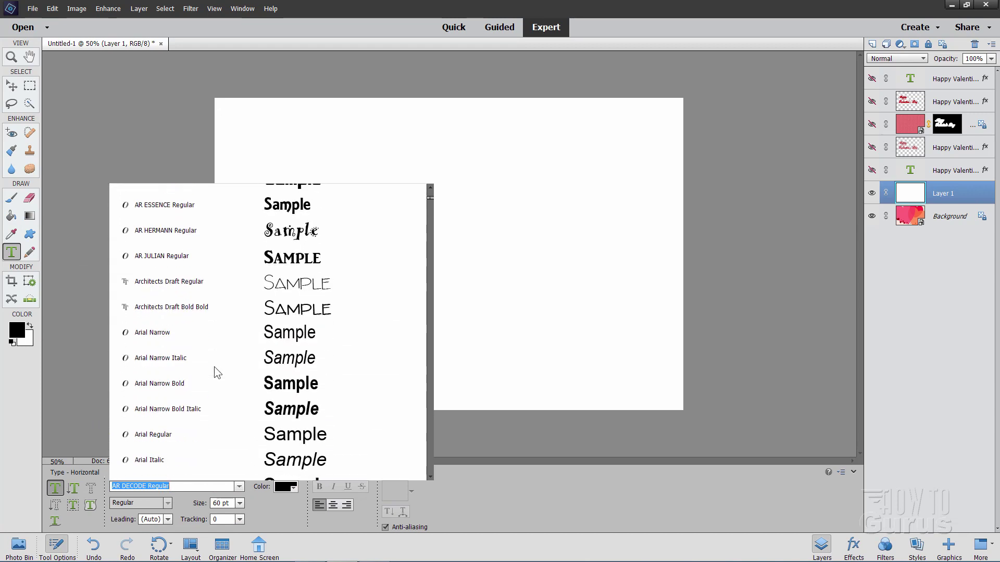
scroll(172, 375, down, 1)
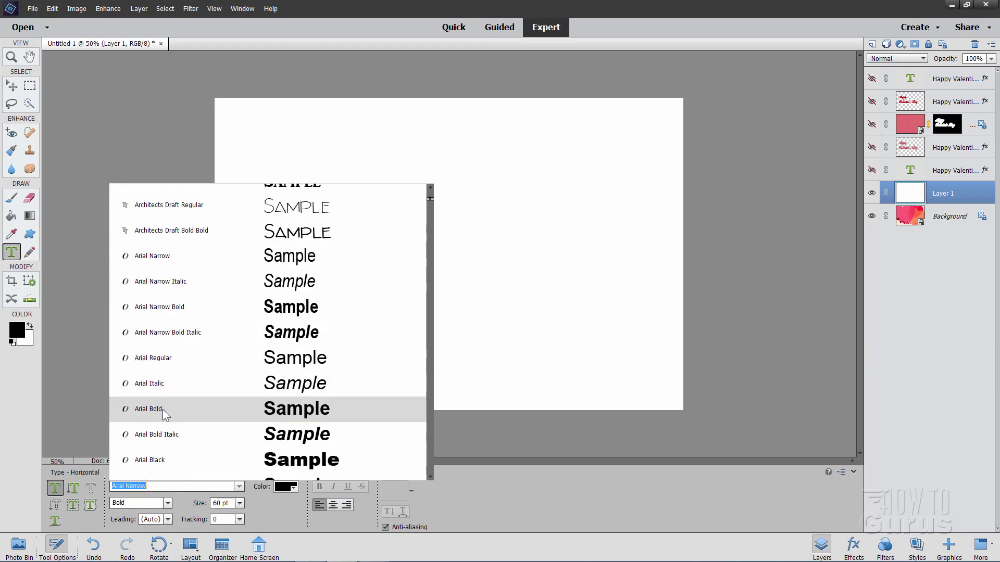
click(163, 410)
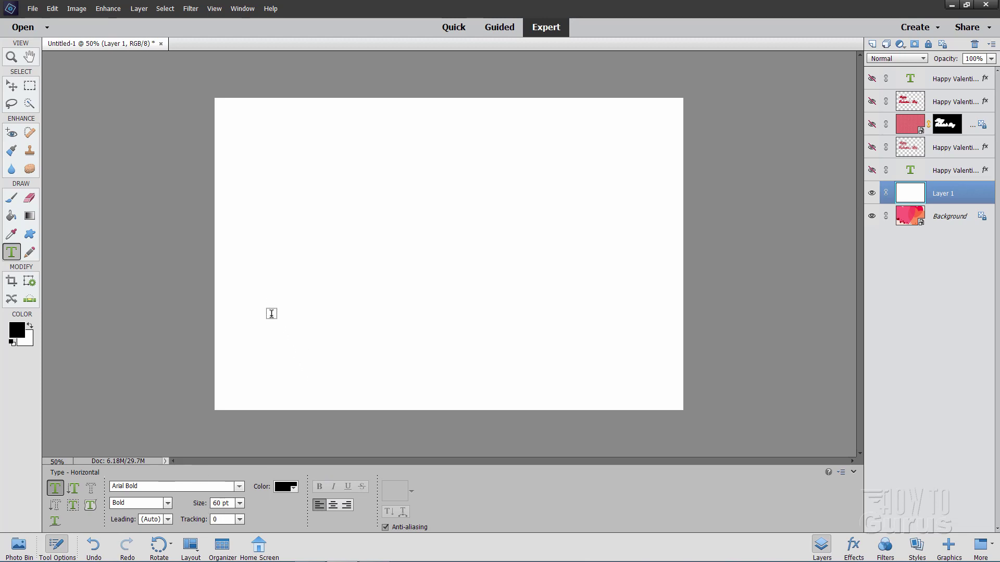
Type a line of underscores on the canvas and nudge it slightly left and down
click(273, 310)
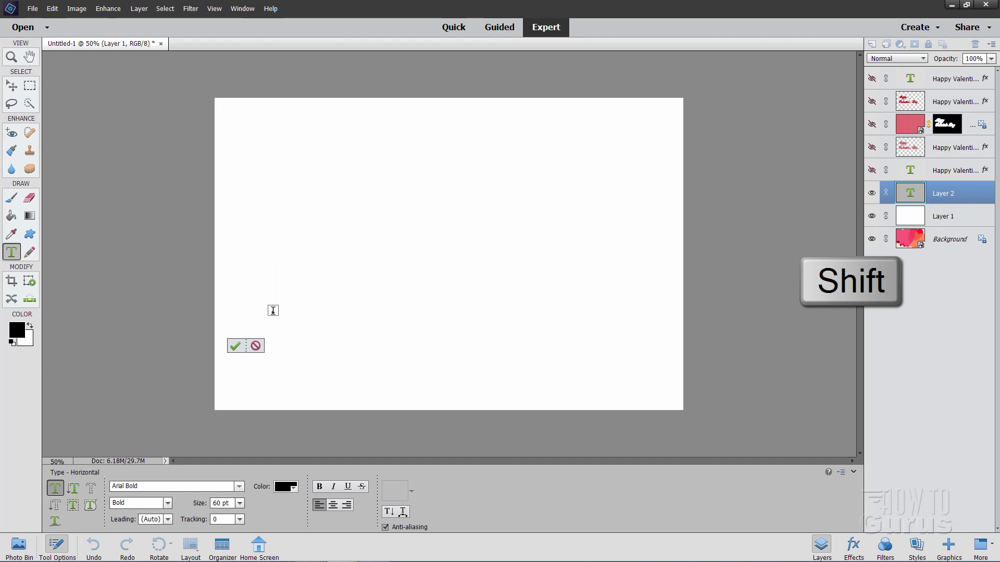
text(______)
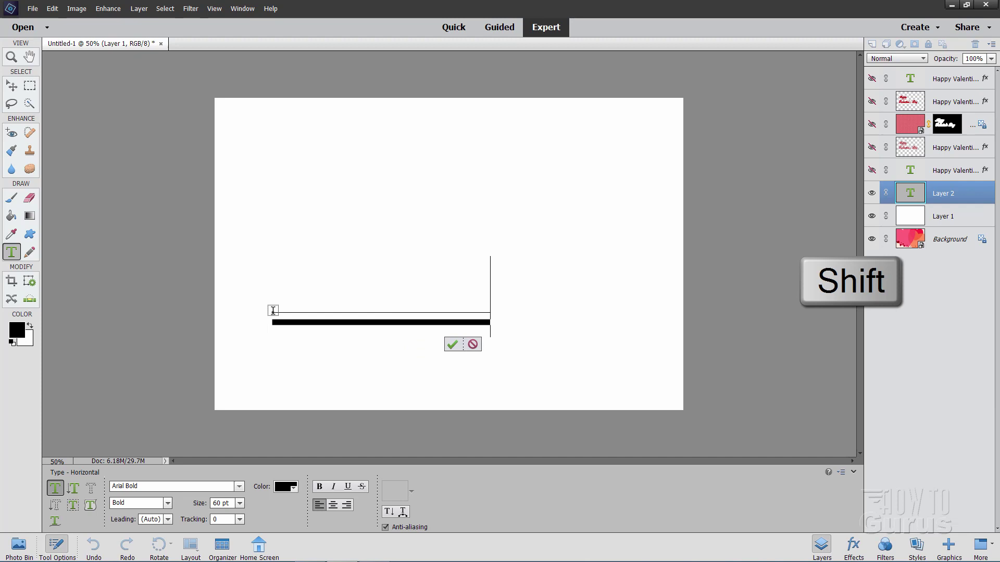
text(____)
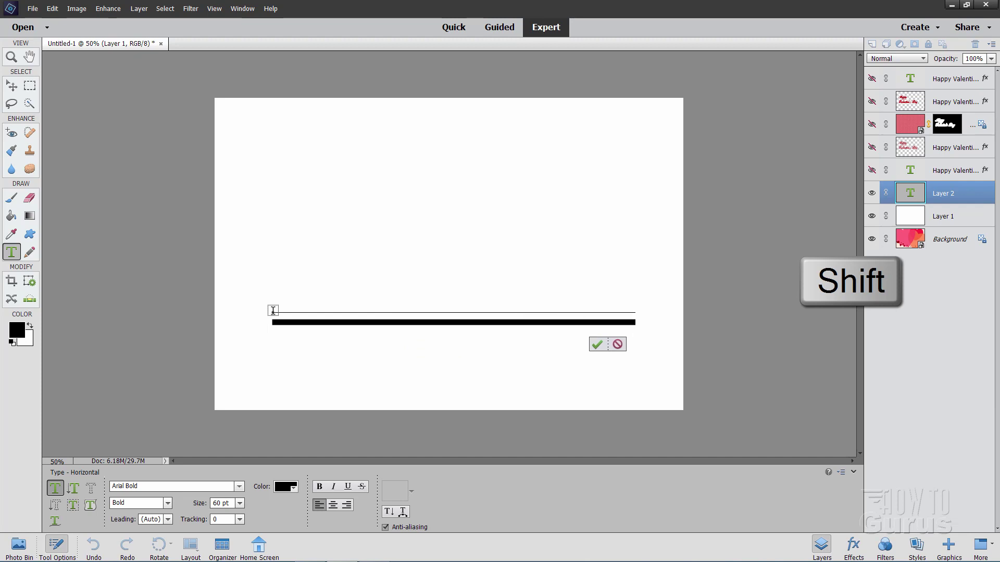
click(597, 345)
key(v)
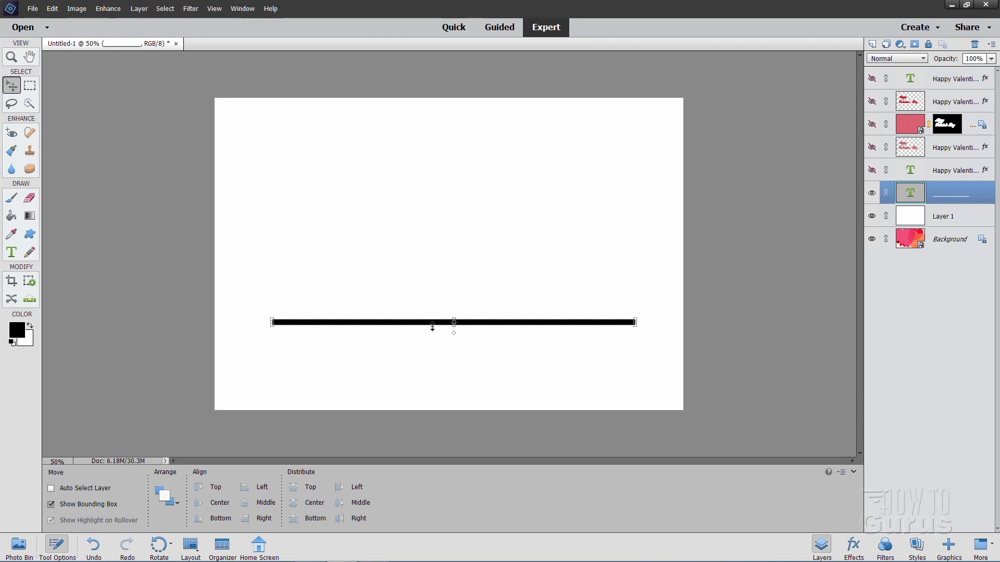
drag(536, 323, 526, 330)
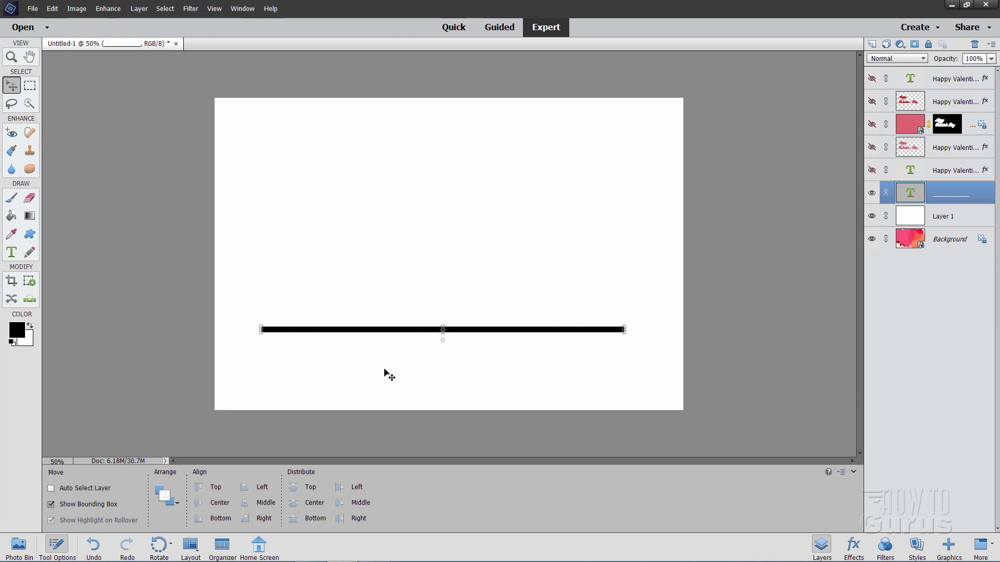
click(11, 252)
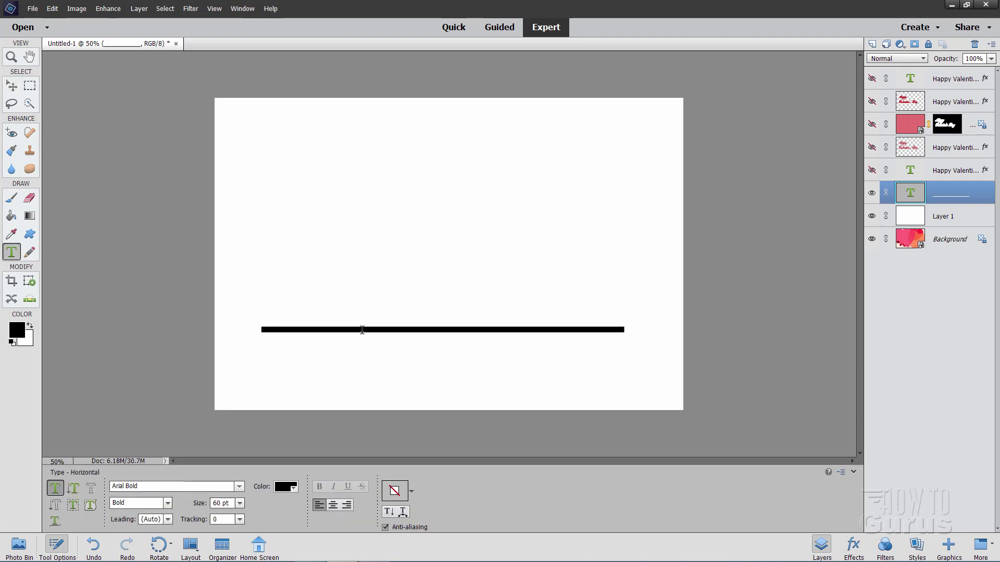
Warp the underscores with Arc style: bend 63, horizontal distortion -100, vertical -65
click(362, 330)
double_click(362, 329)
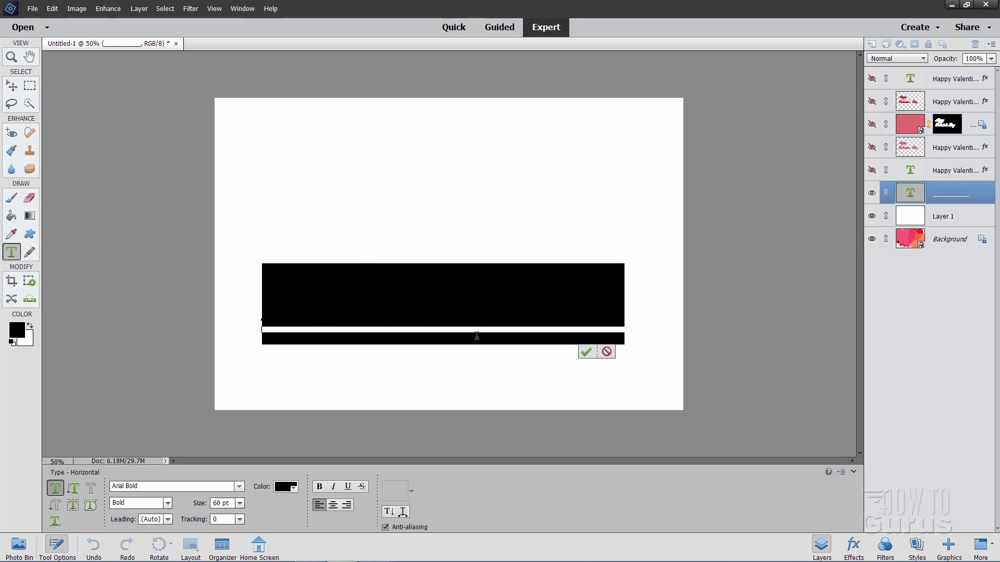
click(404, 512)
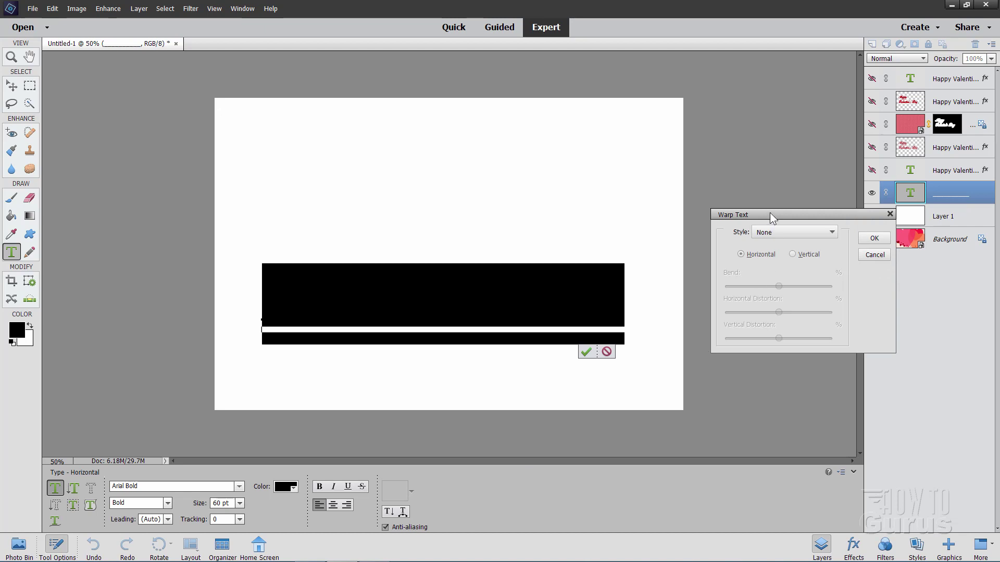
drag(769, 213, 727, 205)
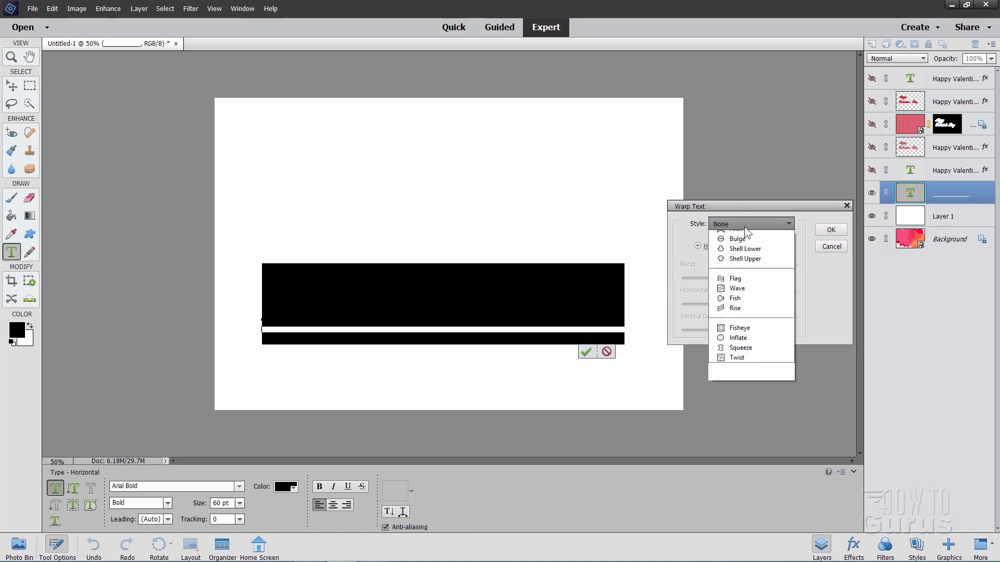
click(730, 248)
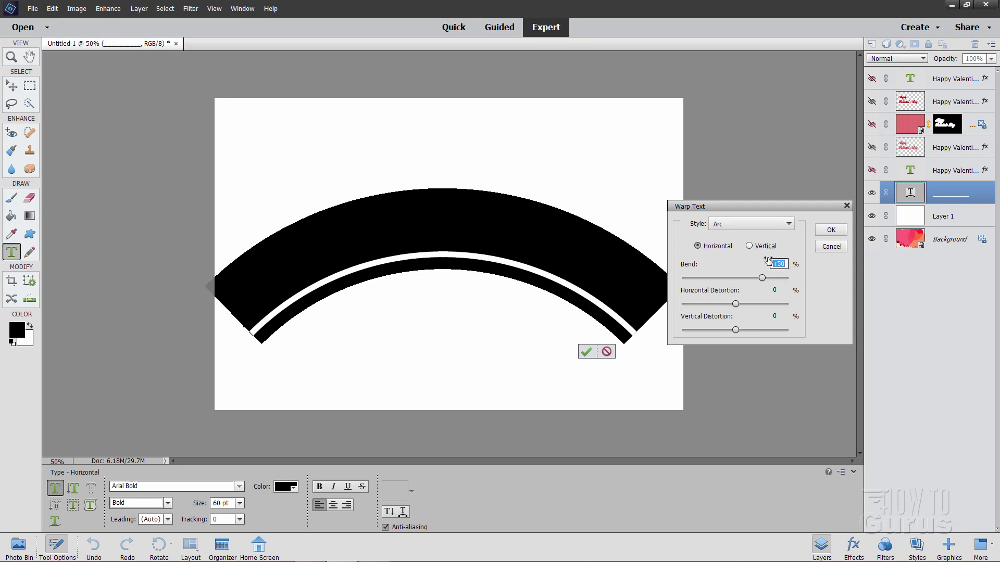
text(63)
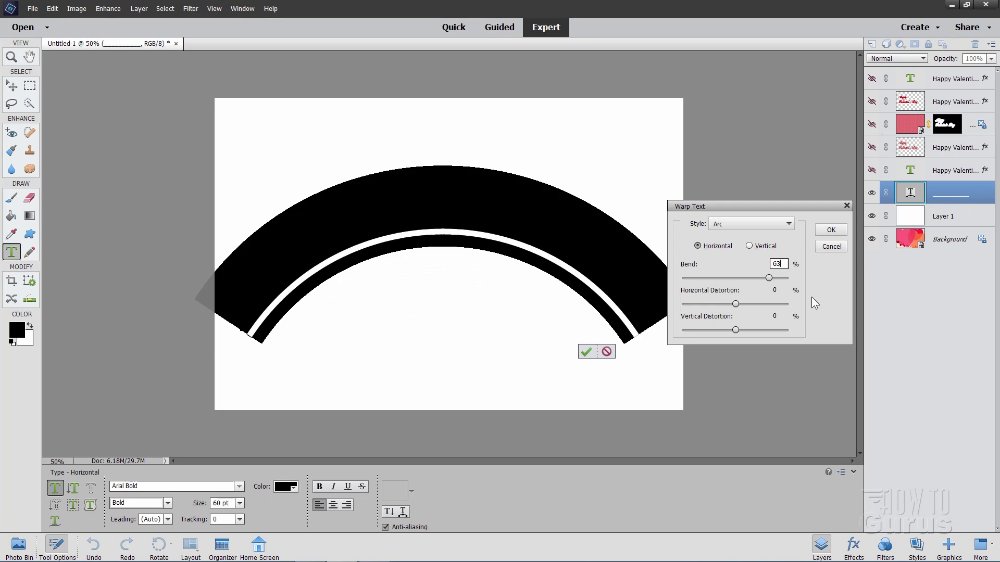
drag(735, 304, 827, 312)
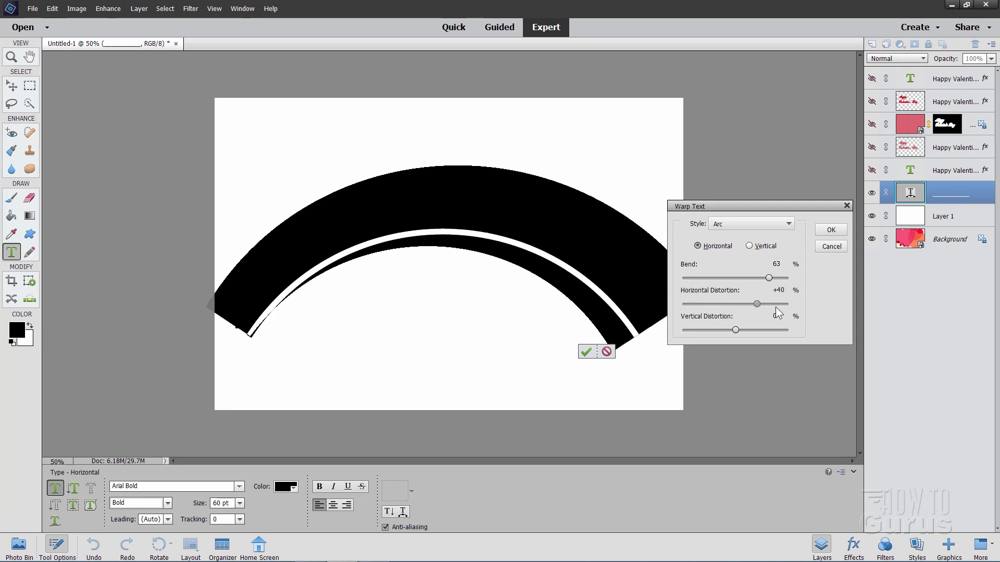
double_click(772, 316)
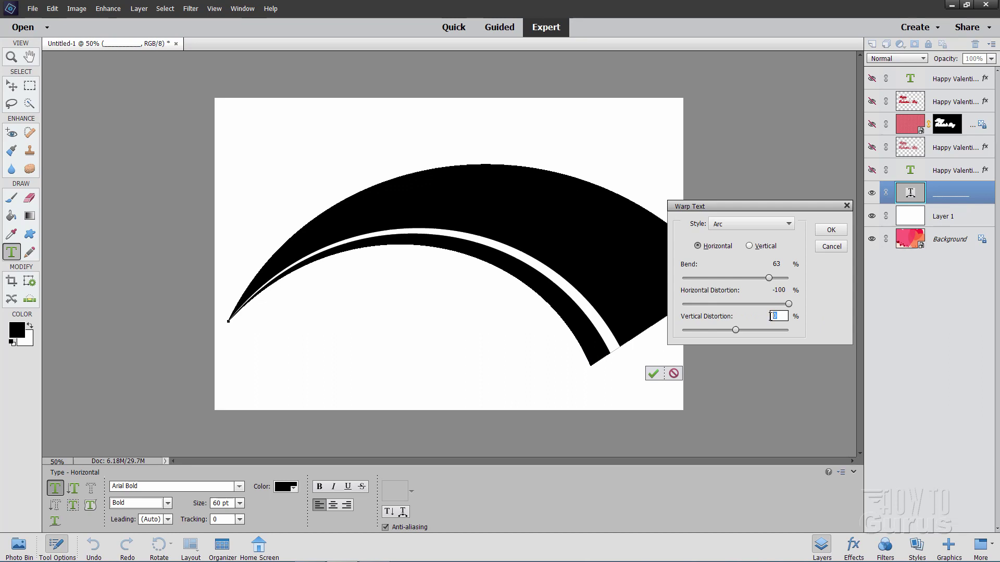
text(6)
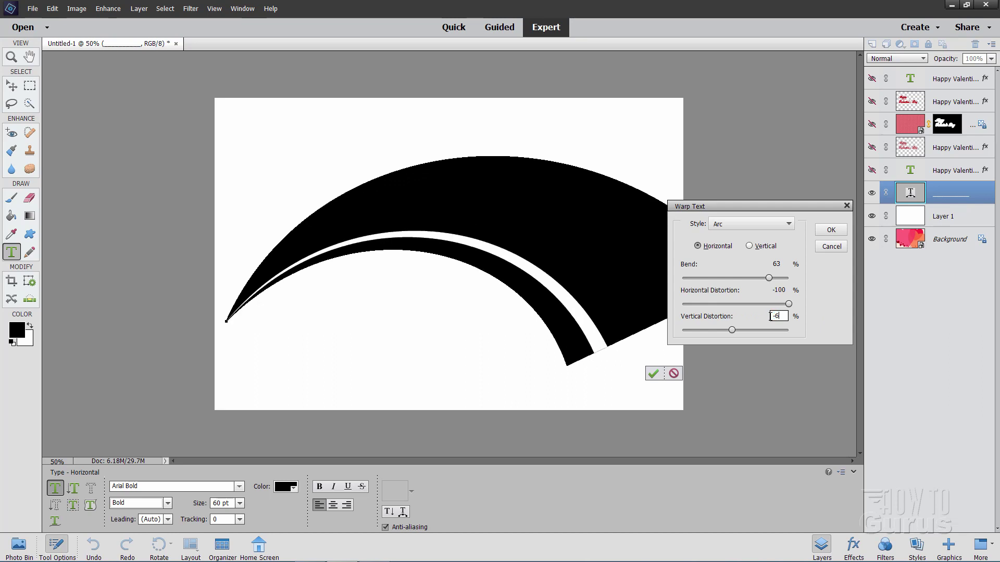
text(5)
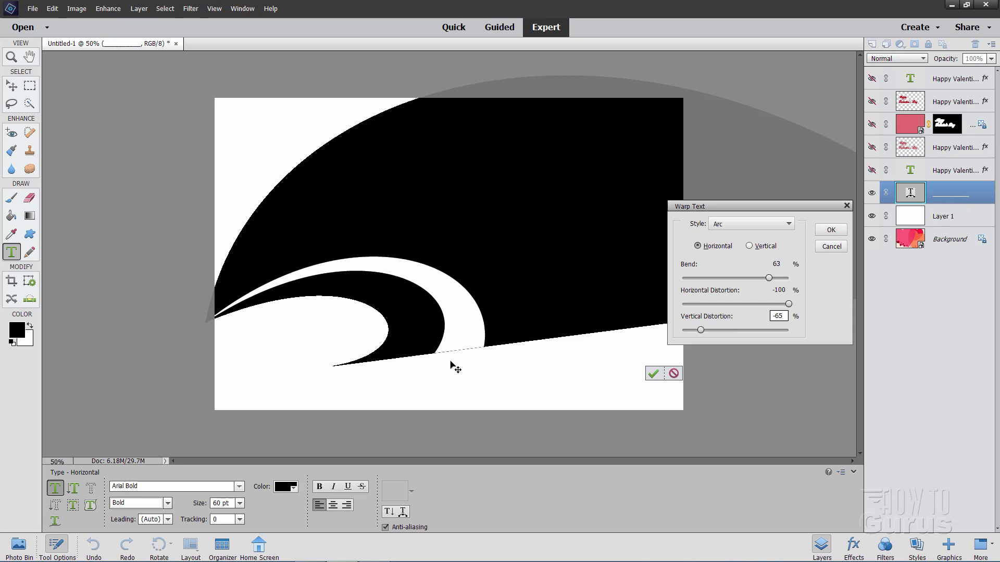
click(830, 231)
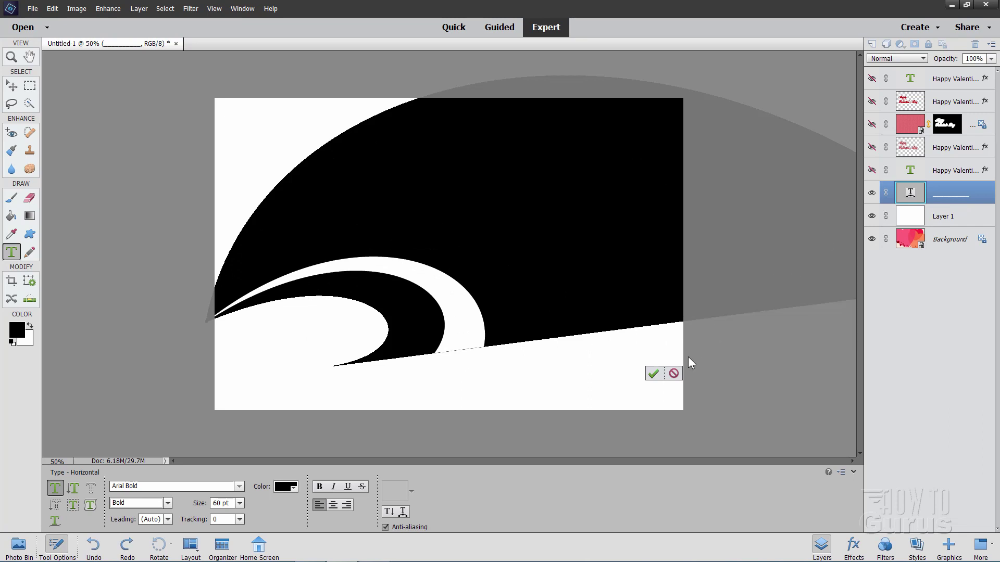
click(654, 373)
Rotate the warped arc about -104° so it stands upright near the canvas centre
key(v)
drag(471, 334, 547, 316)
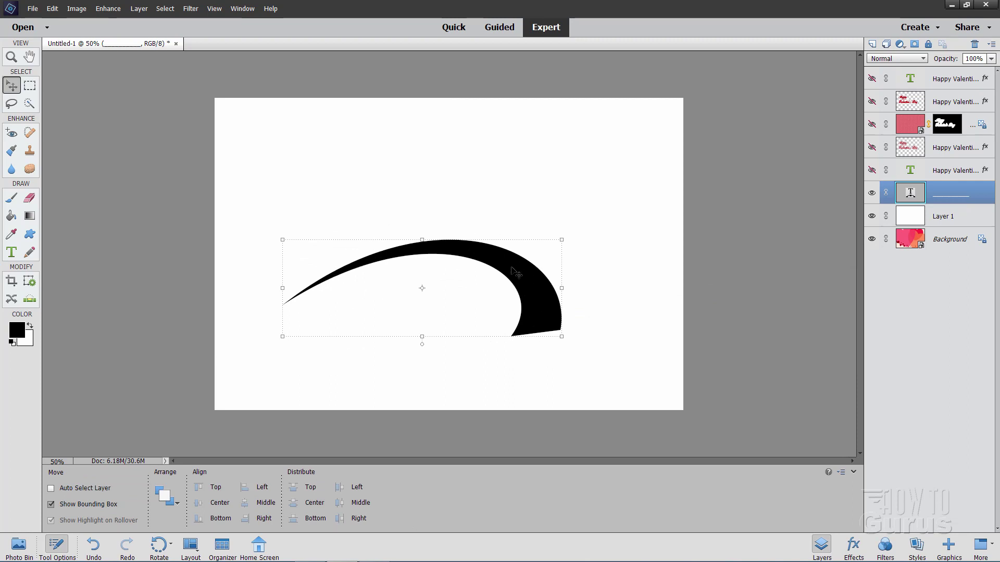
click(565, 235)
drag(549, 219, 542, 252)
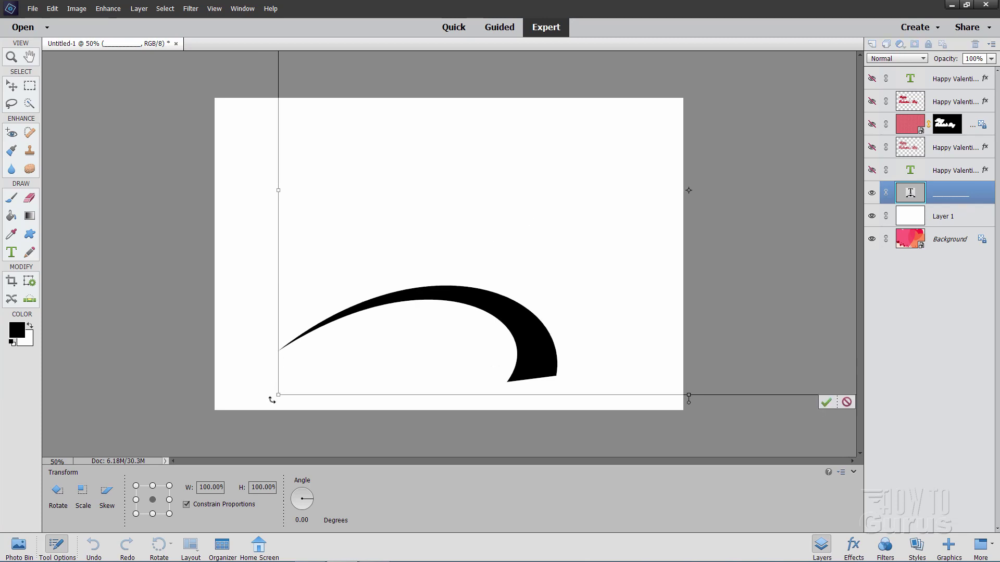
mouse_move(272, 399)
mouse_down()
mouse_move(633, 399)
mouse_move(289, 406)
mouse_up()
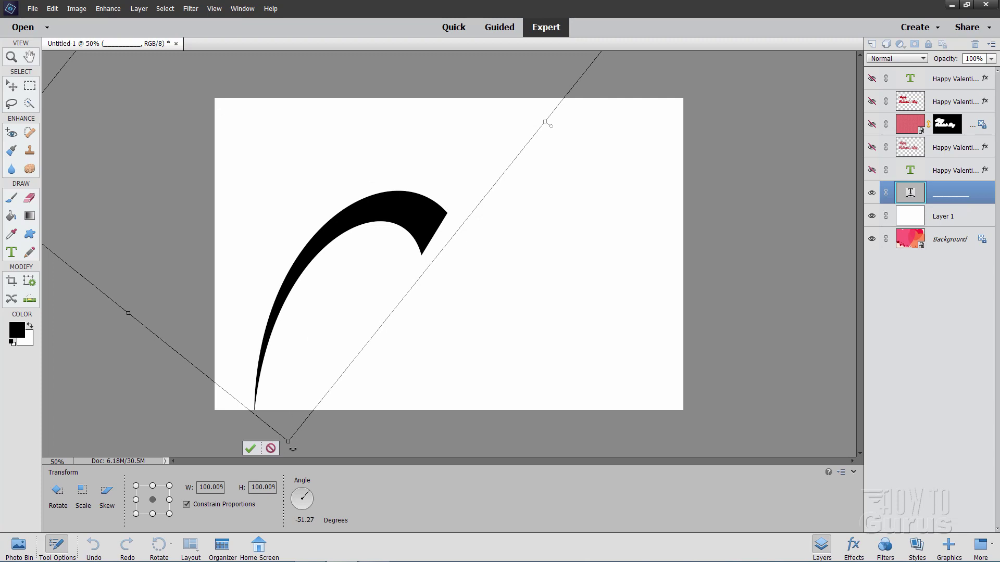
drag(292, 449, 579, 329)
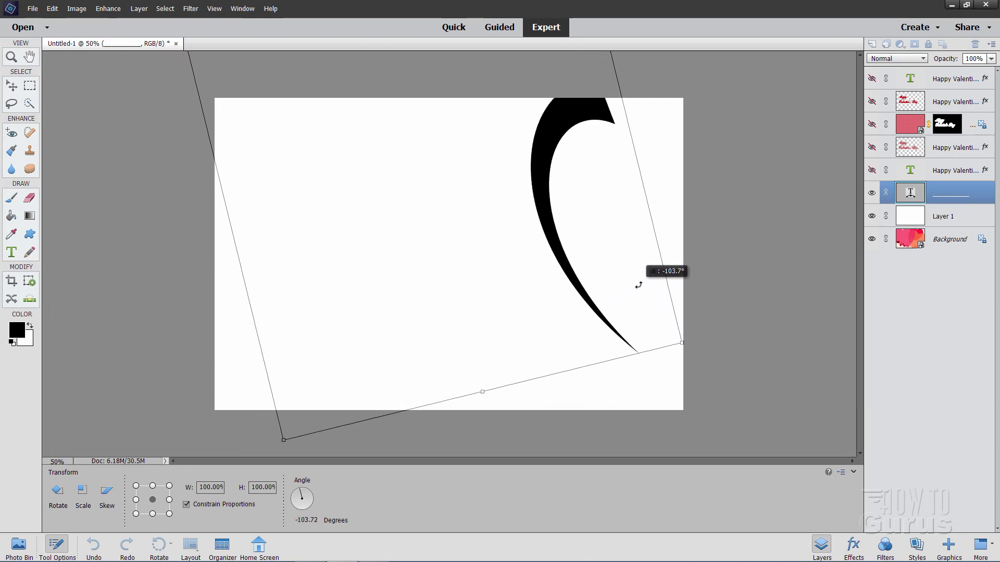
drag(579, 329, 636, 281)
drag(536, 182, 422, 216)
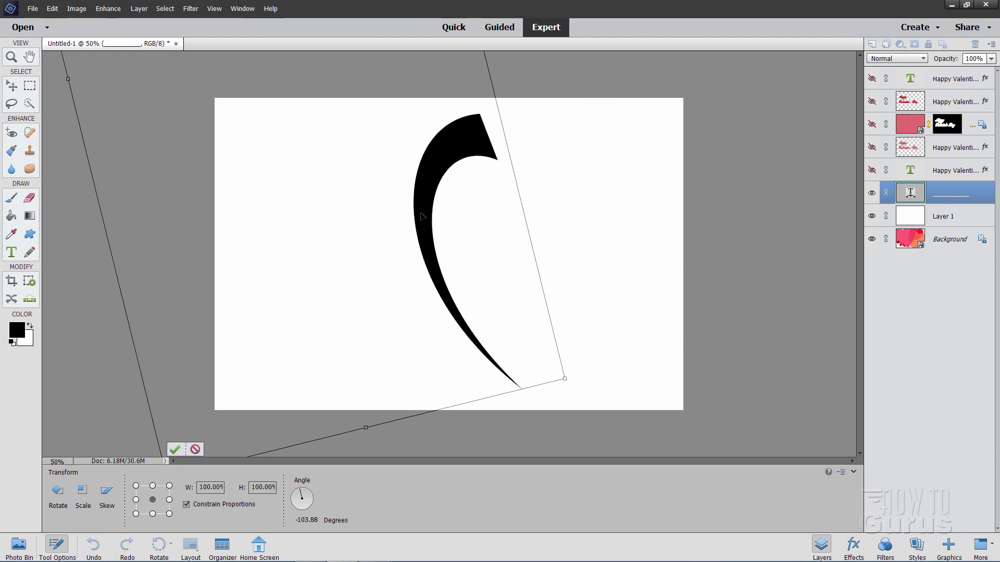
drag(422, 216, 429, 214)
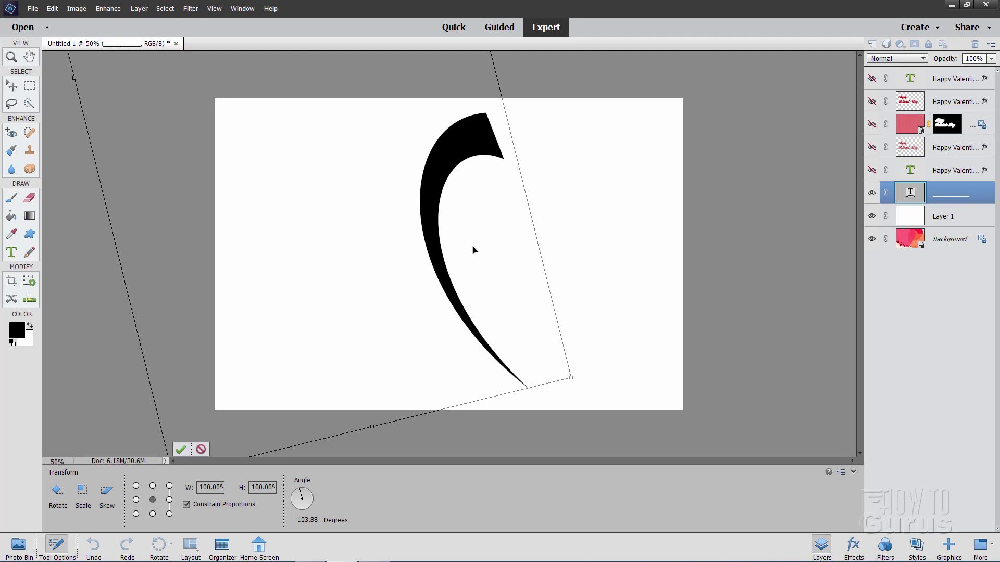
click(180, 450)
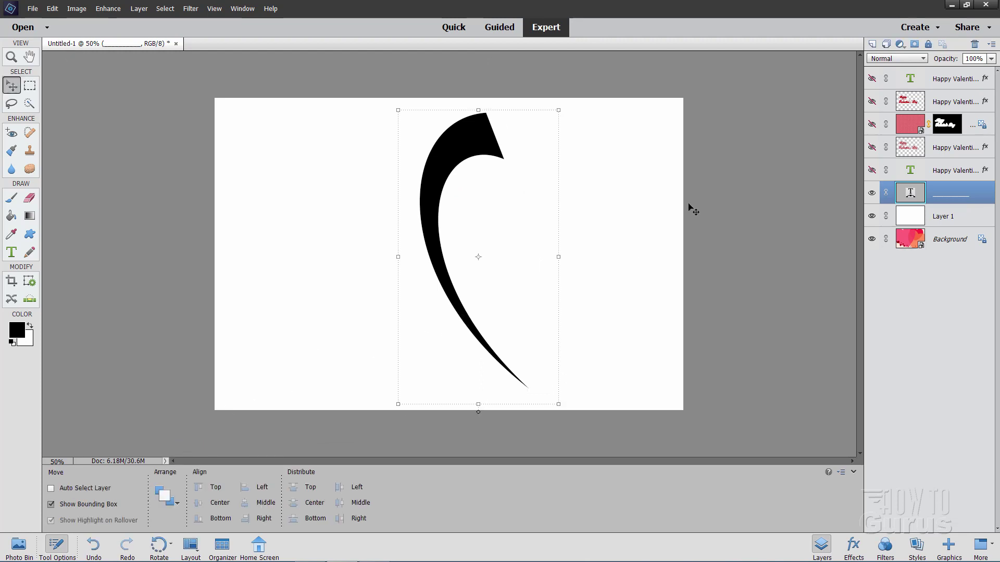
Duplicate the arc's text layer and simplify the copy into pixels
right_click(943, 196)
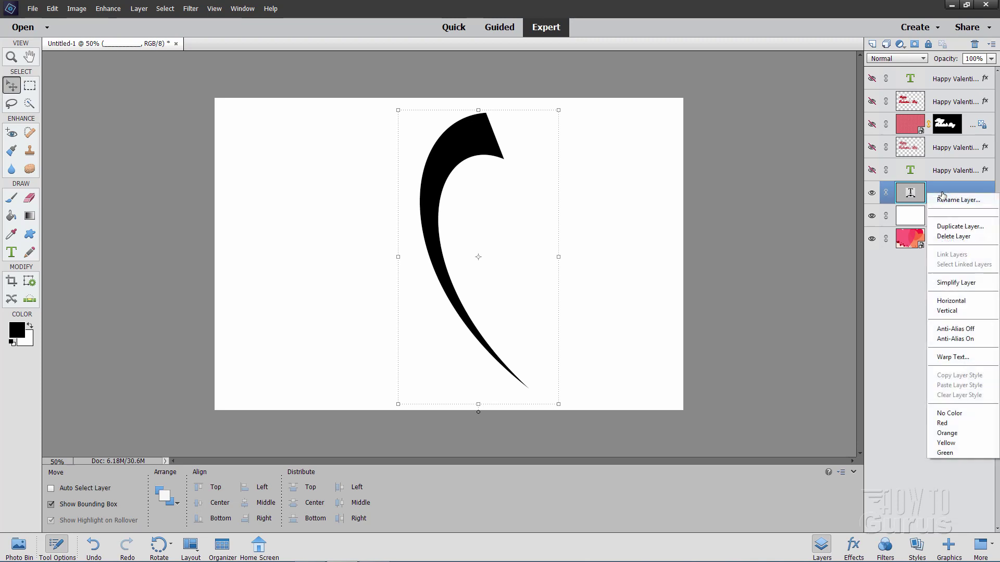
click(947, 226)
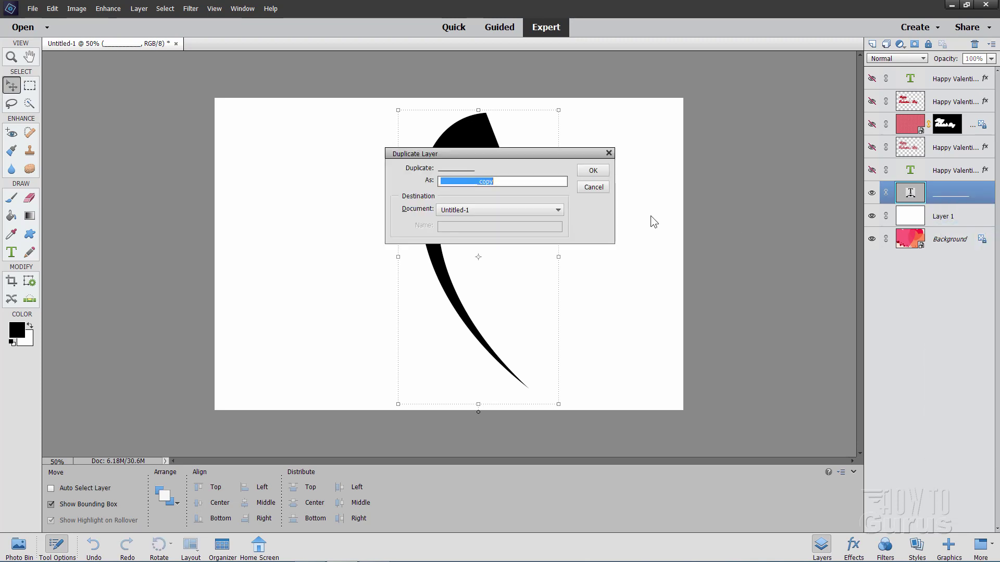
click(591, 167)
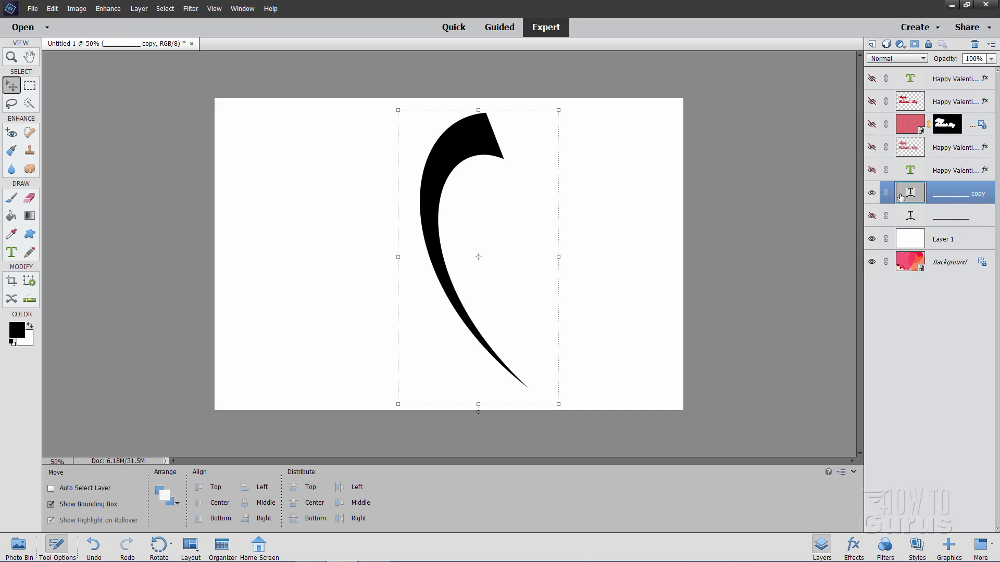
right_click(948, 193)
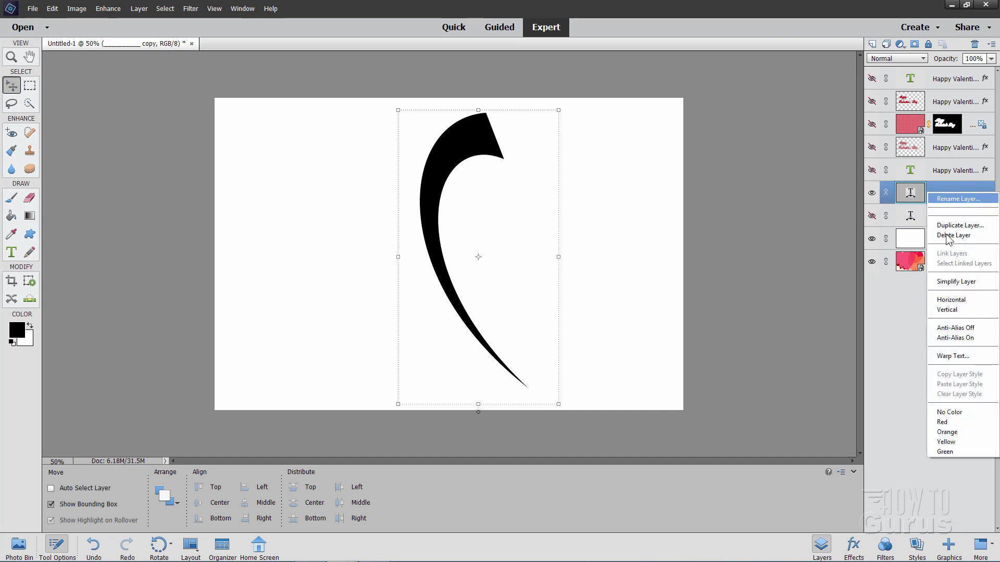
click(948, 281)
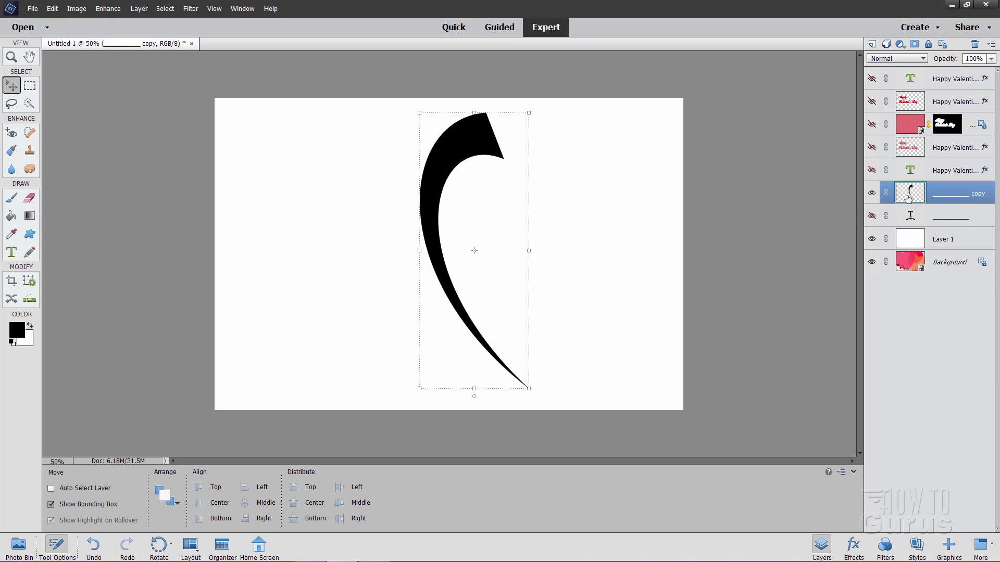
Make a second copy of the curve and move it to the right of the first
right_click(936, 195)
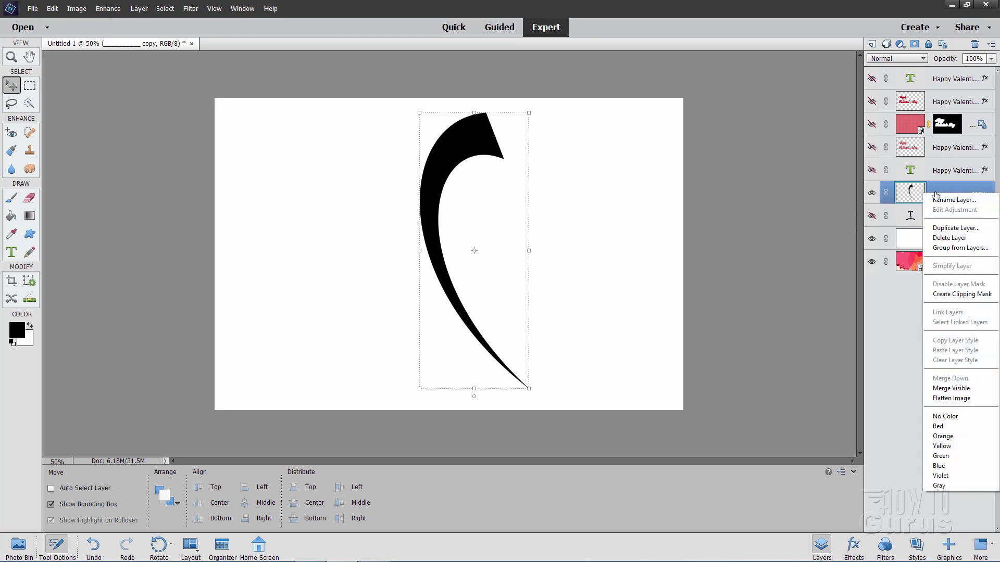
click(949, 228)
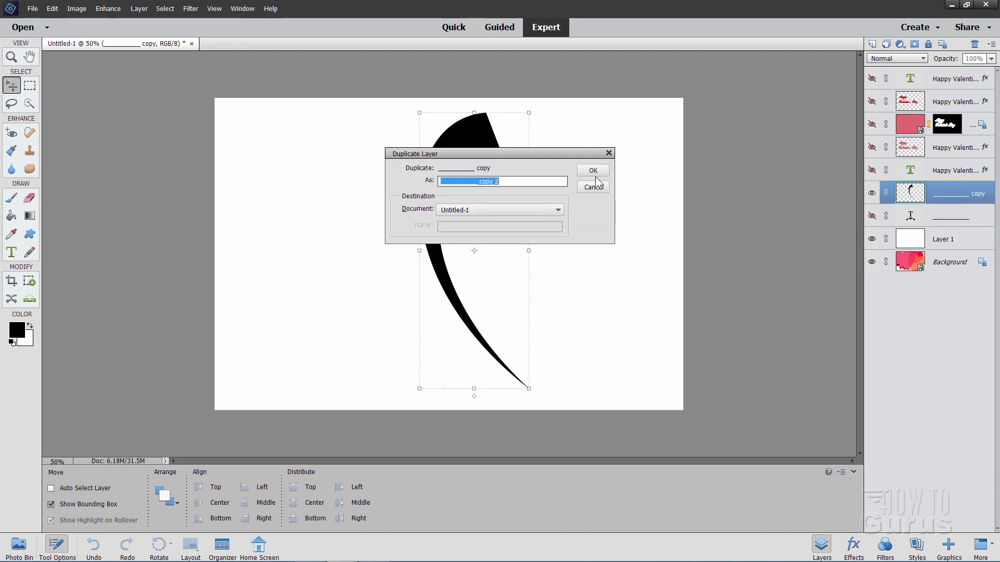
click(592, 173)
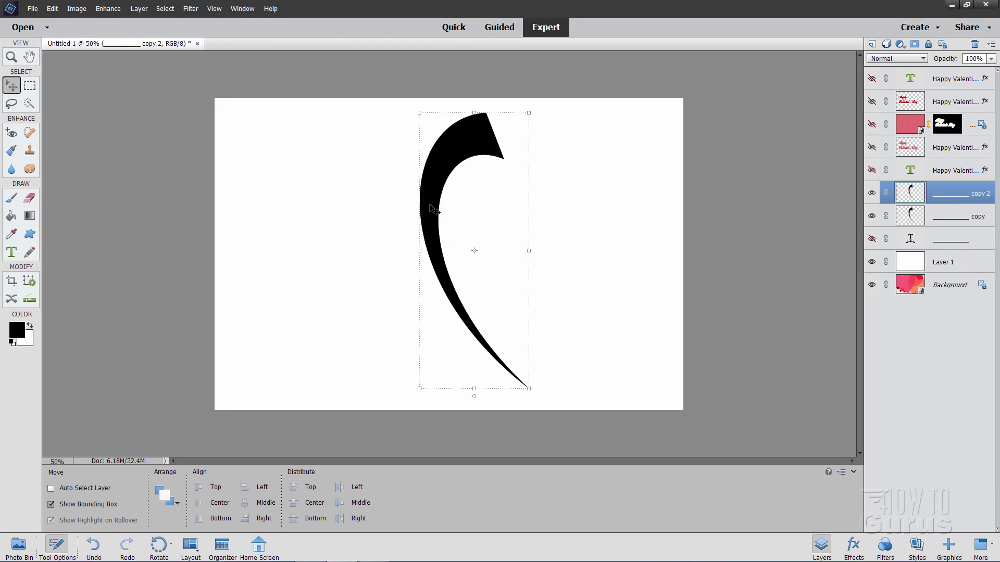
drag(430, 207, 529, 216)
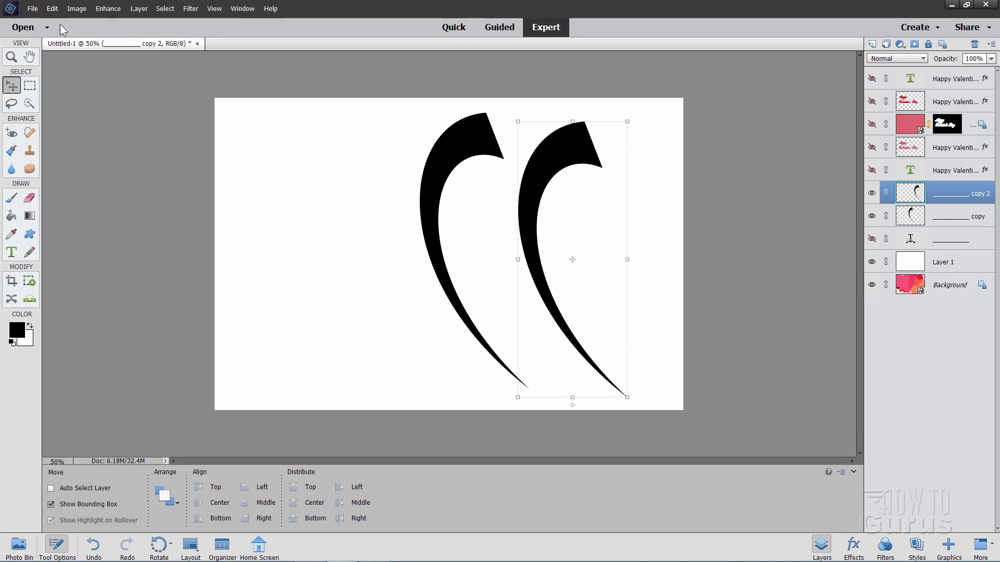
Flip the second curve horizontally, move it to meet the first, and widen it
click(76, 8)
mouse_move(83, 20)
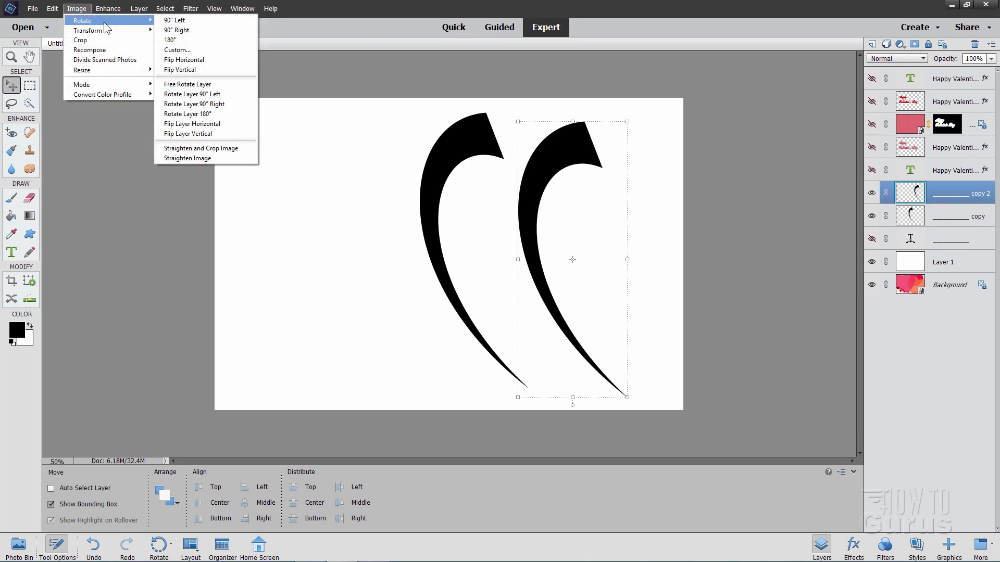
click(191, 124)
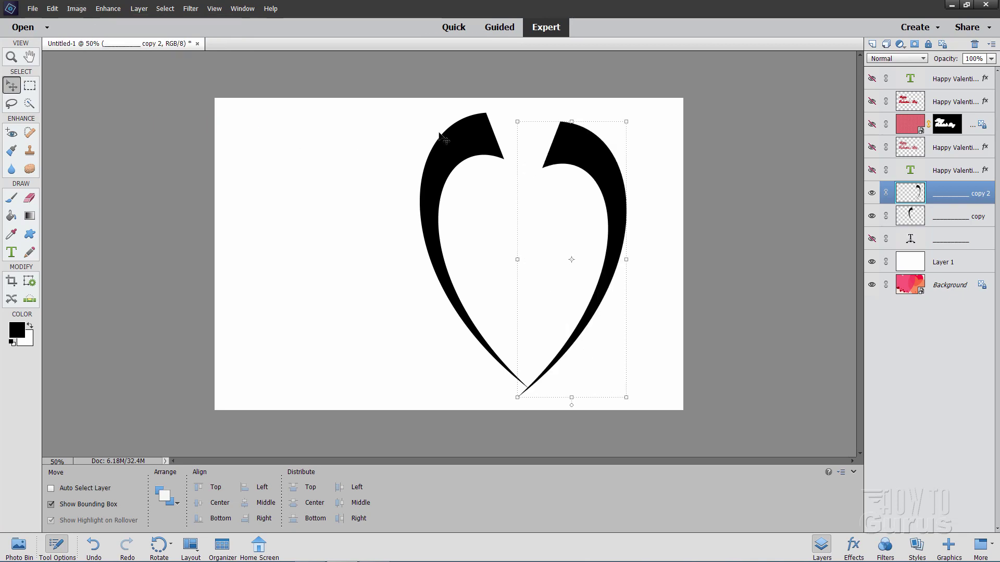
drag(603, 185, 573, 177)
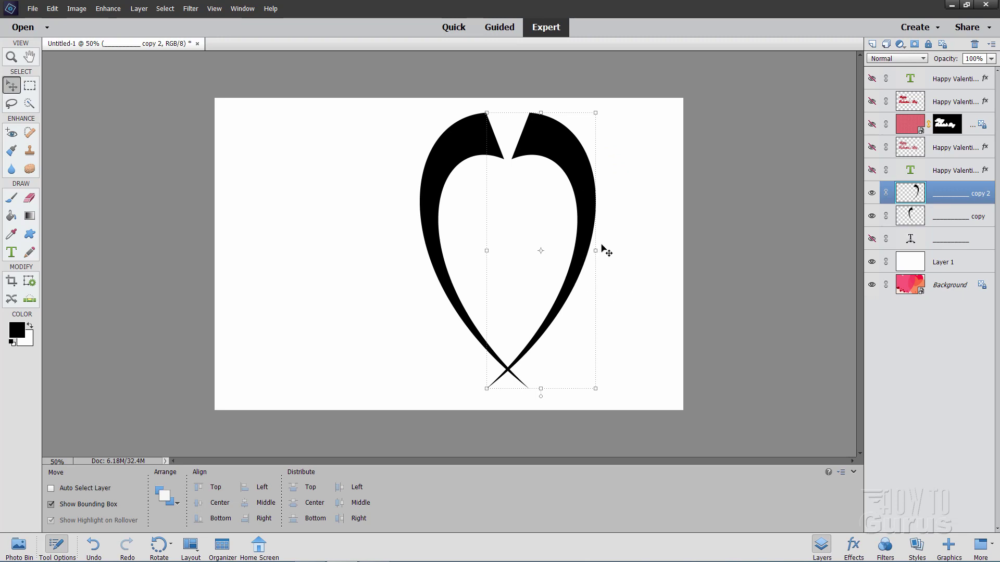
mouse_move(598, 252)
mouse_down()
mouse_move(657, 253)
mouse_move(640, 252)
mouse_up()
click(603, 397)
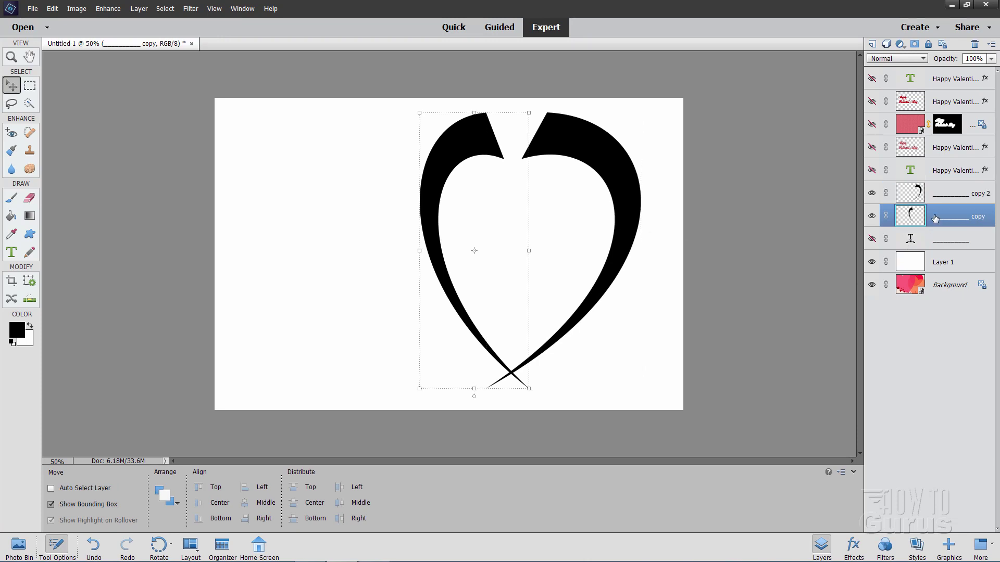
Widen the left heart half to about 144% width so the halves join
click(953, 216)
drag(420, 250, 375, 252)
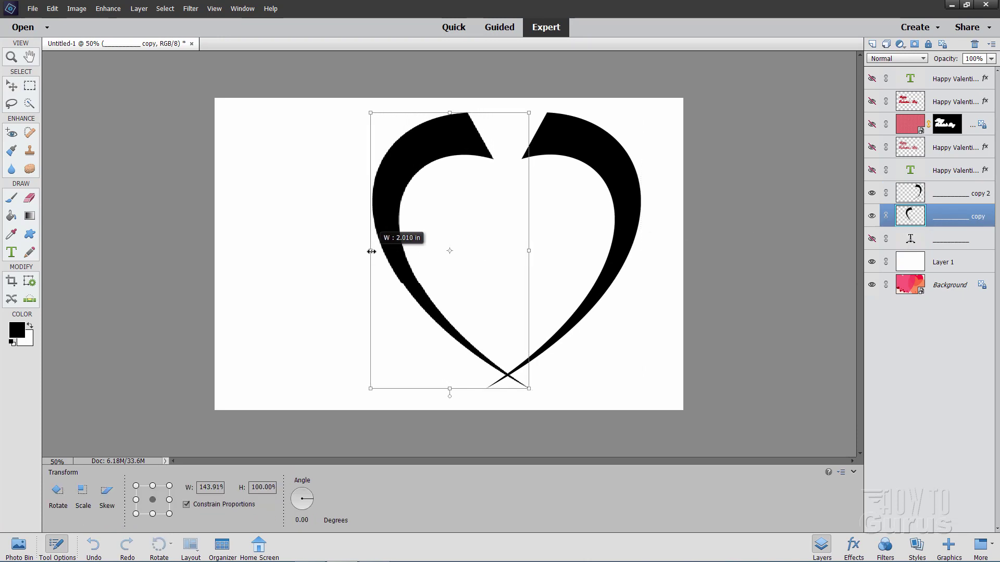
drag(375, 252, 418, 240)
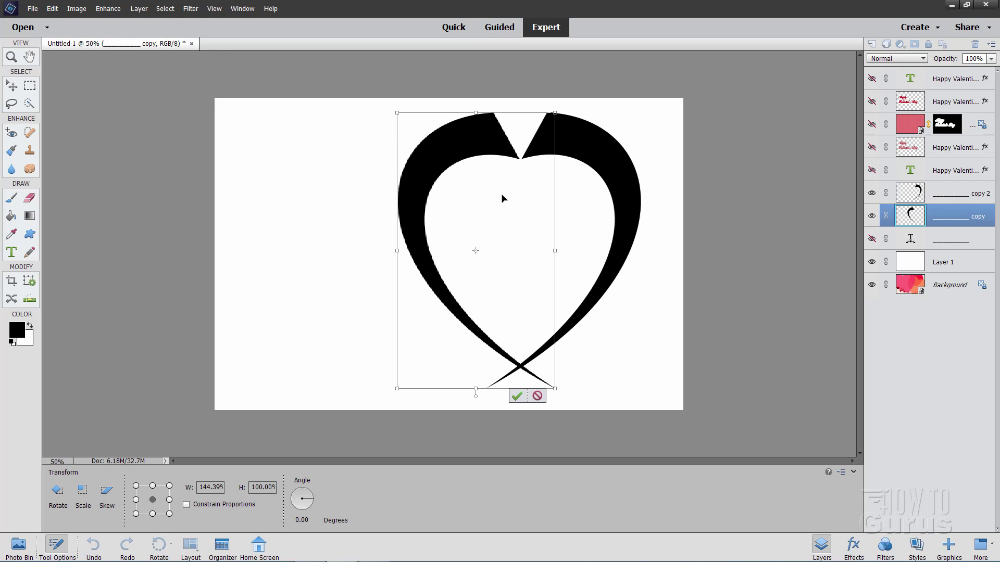
click(511, 396)
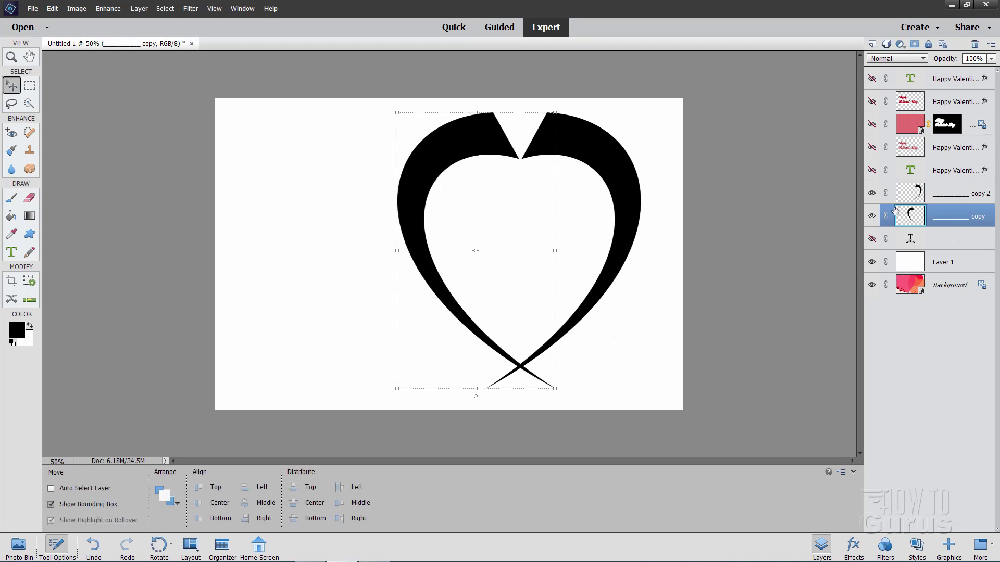
Hide Layer 1 and Background, stamp both heart halves into Layer 2, then hide both copies
click(873, 263)
click(872, 285)
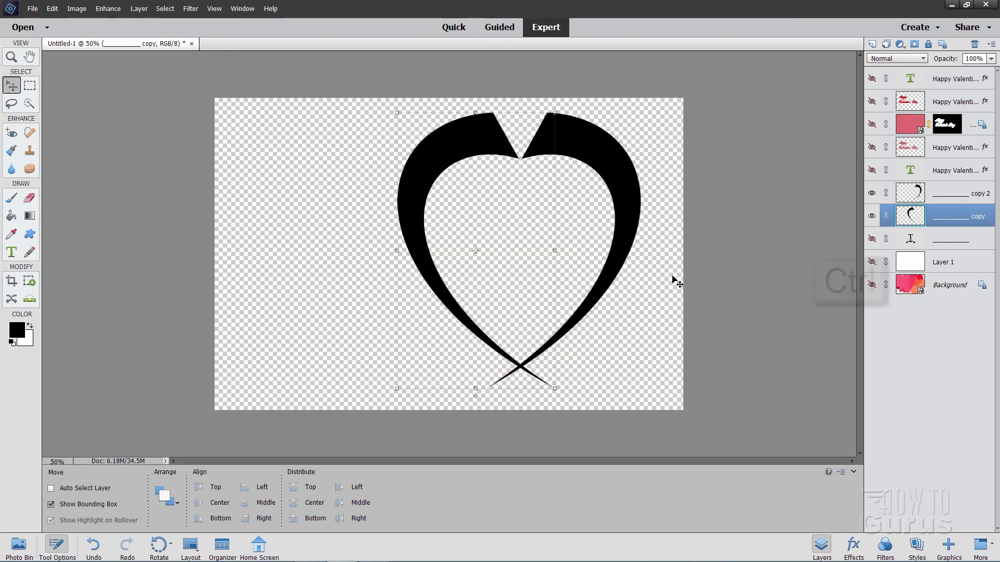
ctrl+click(938, 194)
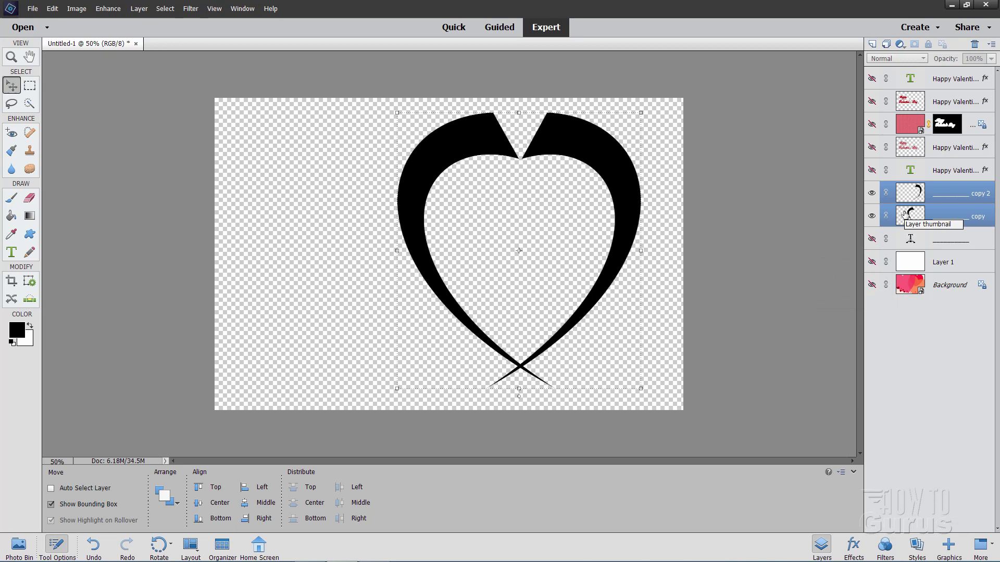
key(ctrl+shift+alt+e)
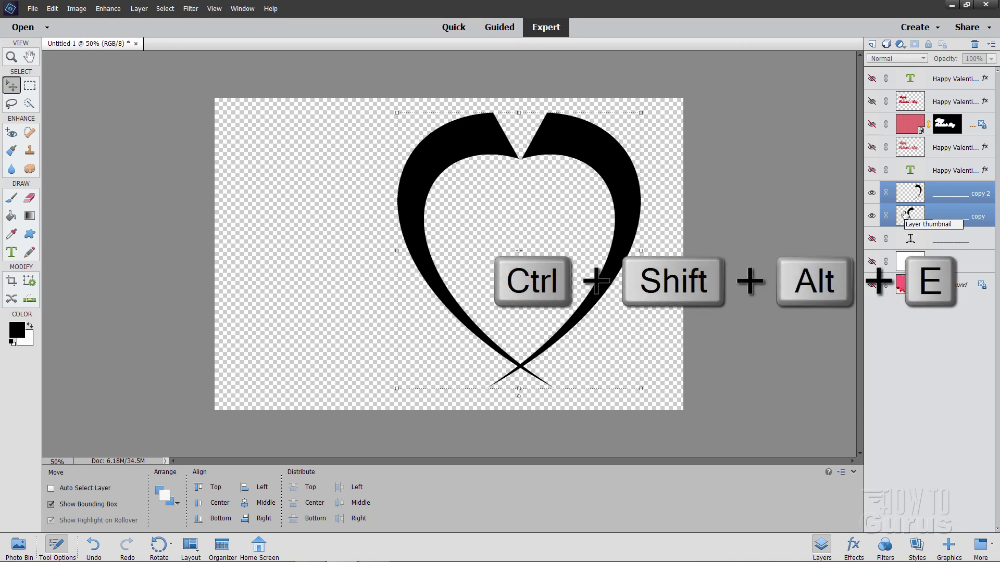
key(ctrl)
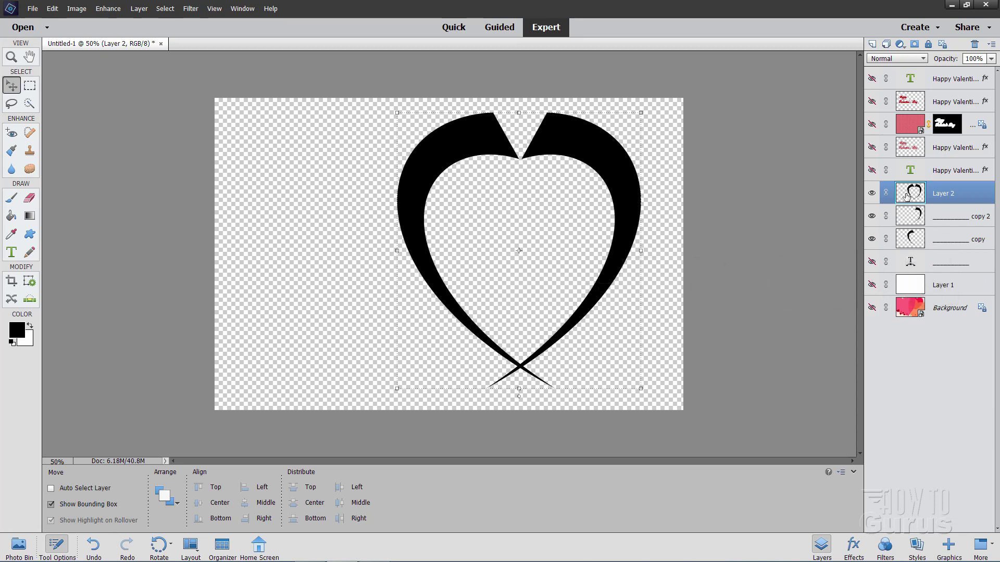
click(871, 216)
click(872, 239)
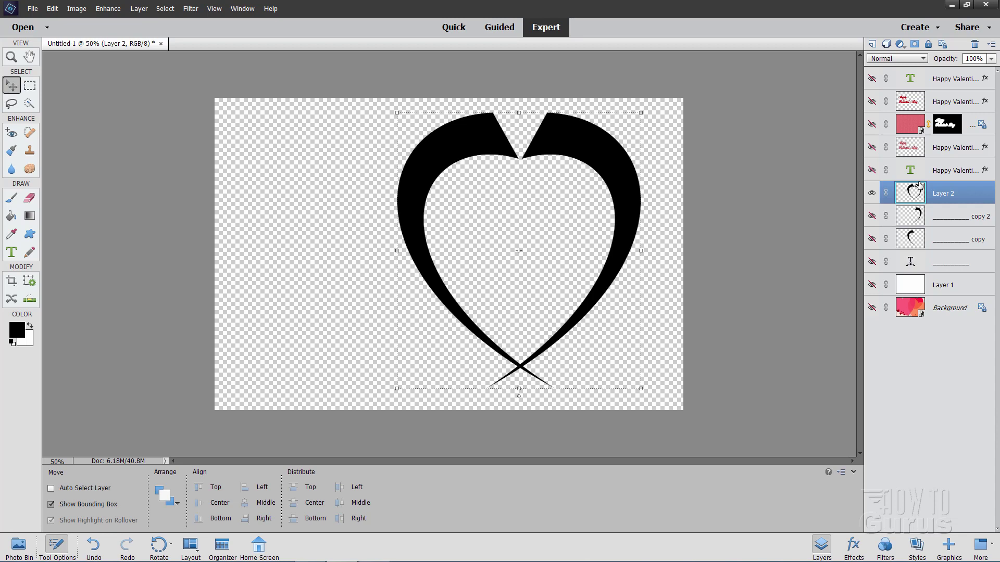
Use Liquify to push Layer 2's top heart lobes down into a pointed centre dip
click(190, 8)
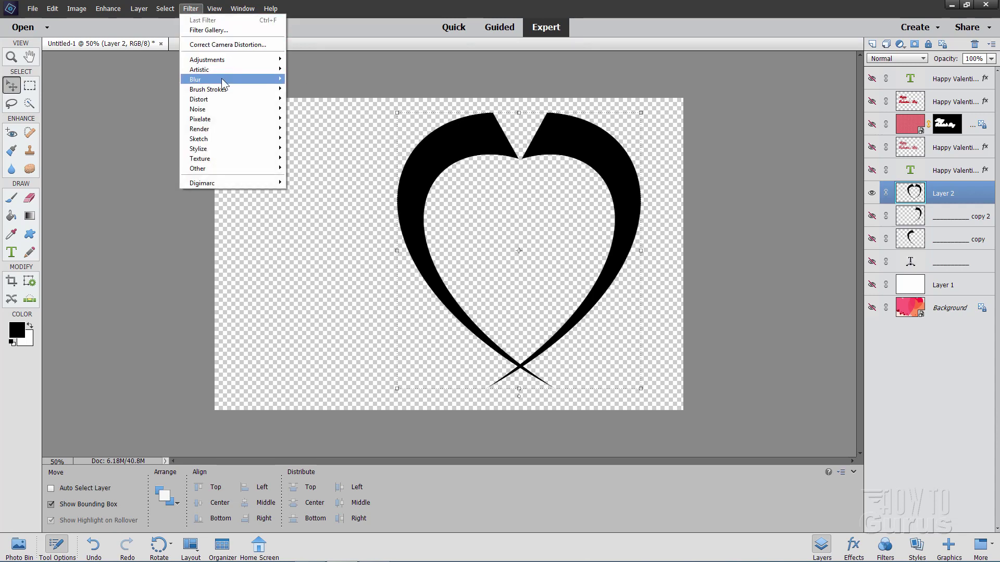
mouse_move(200, 99)
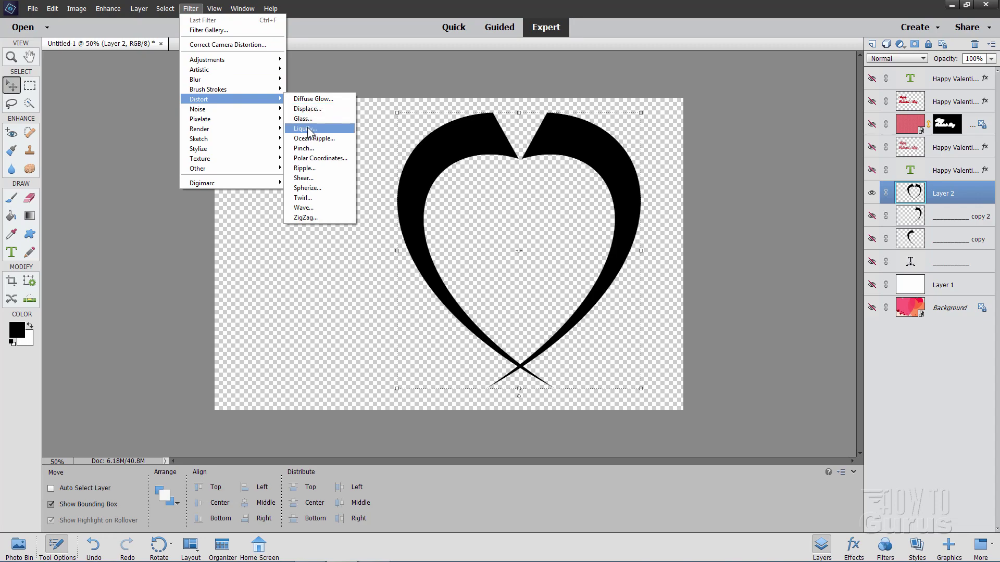
click(306, 128)
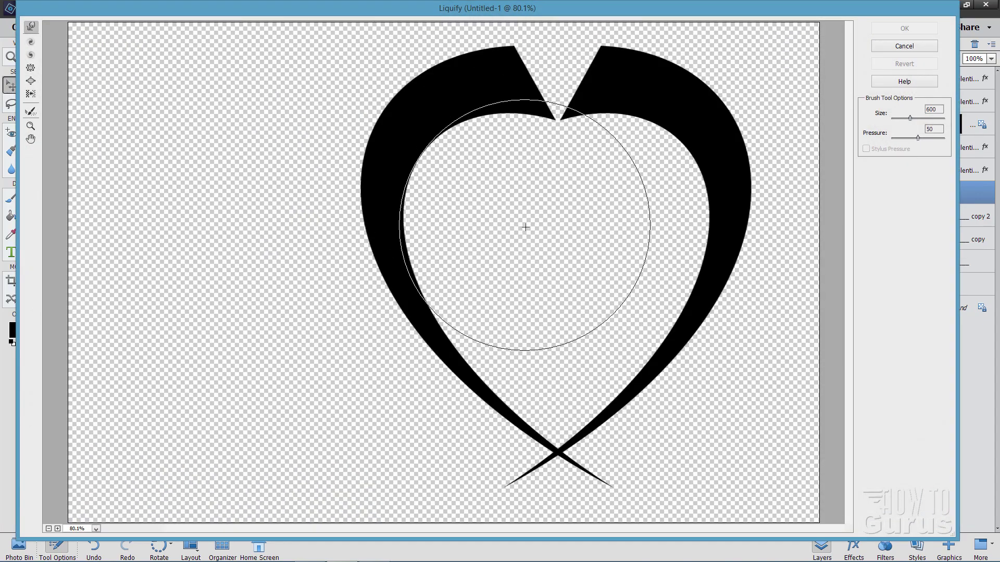
double_click(939, 110)
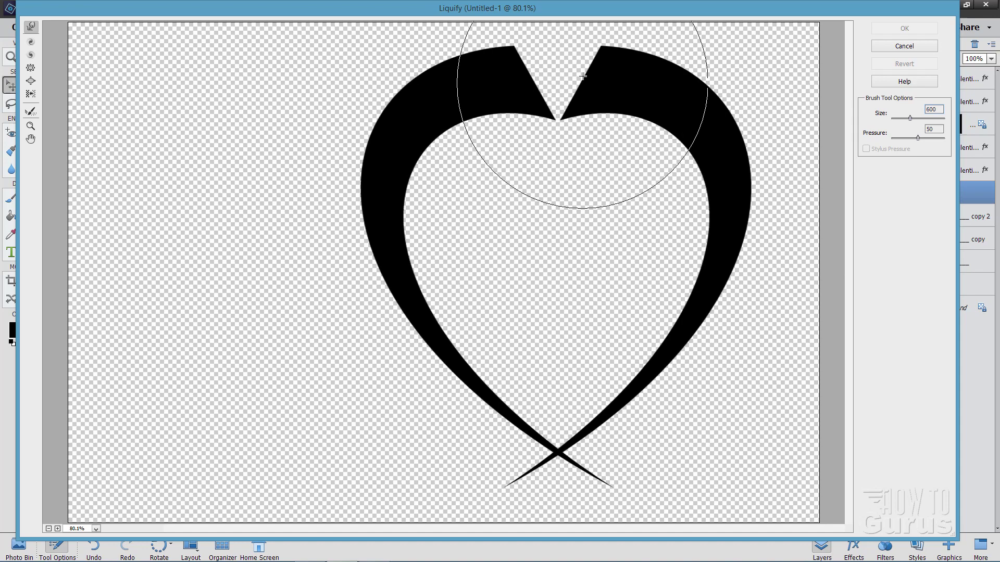
mouse_move(554, 46)
mouse_down()
mouse_move(567, 113)
mouse_move(554, 157)
mouse_move(528, 166)
mouse_move(572, 171)
mouse_up()
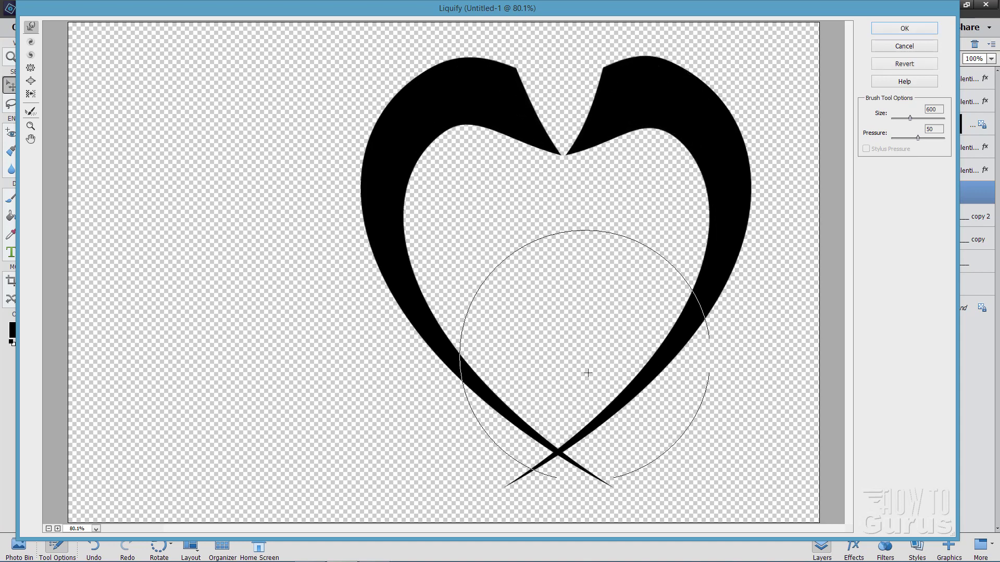
click(905, 28)
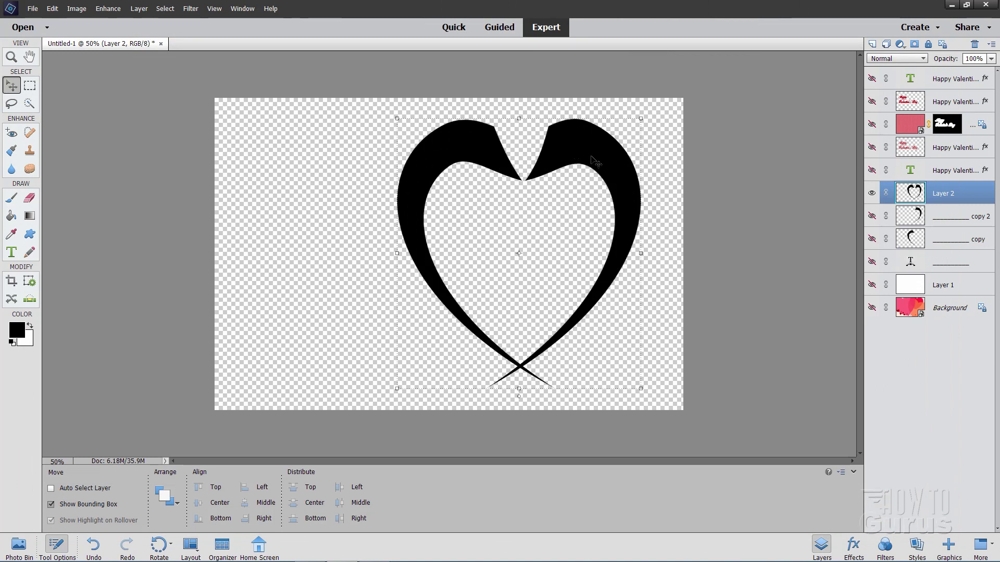
Apply the Wow-Neon Red Off style from the Wow Neon category to the heart
click(925, 547)
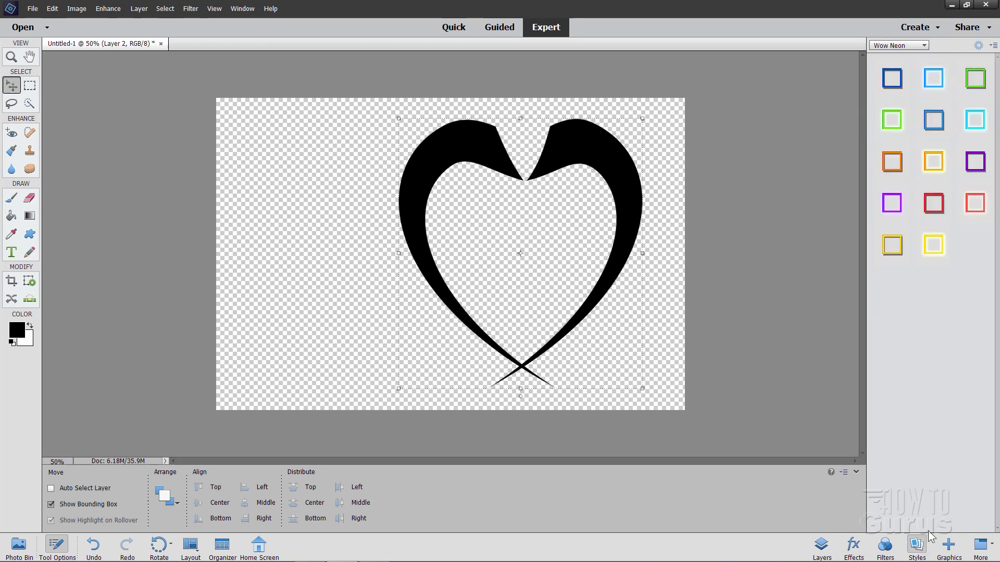
click(913, 46)
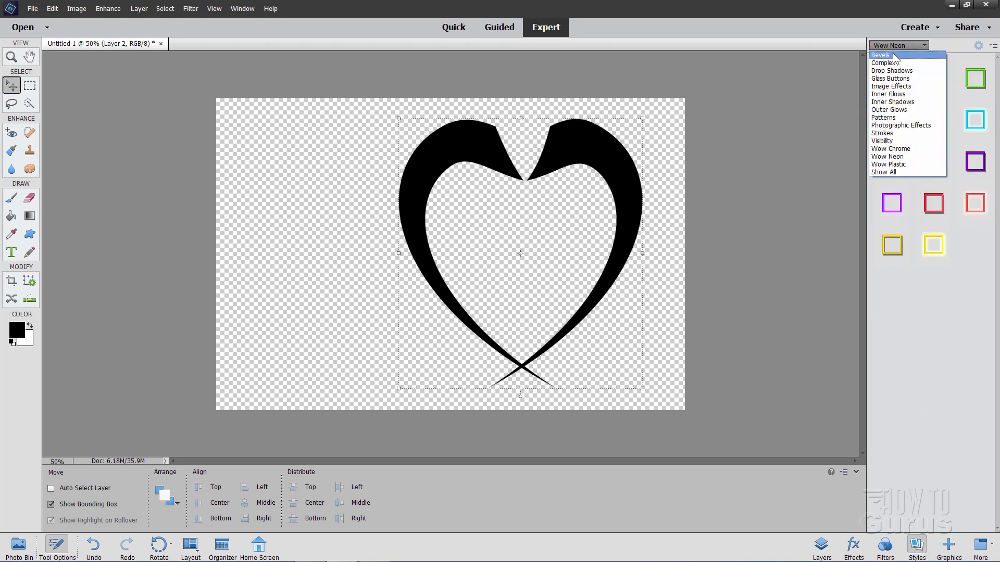
click(893, 156)
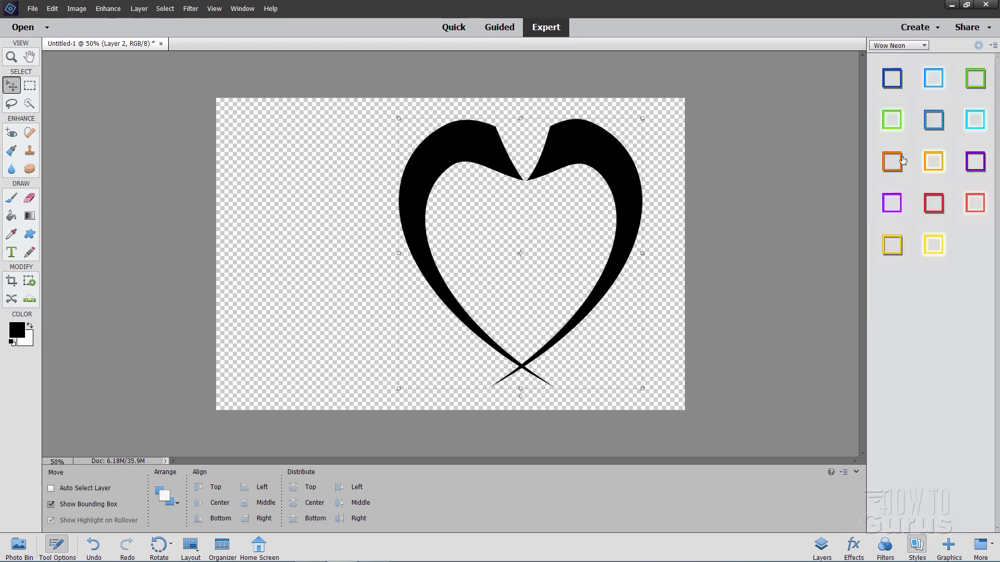
click(931, 208)
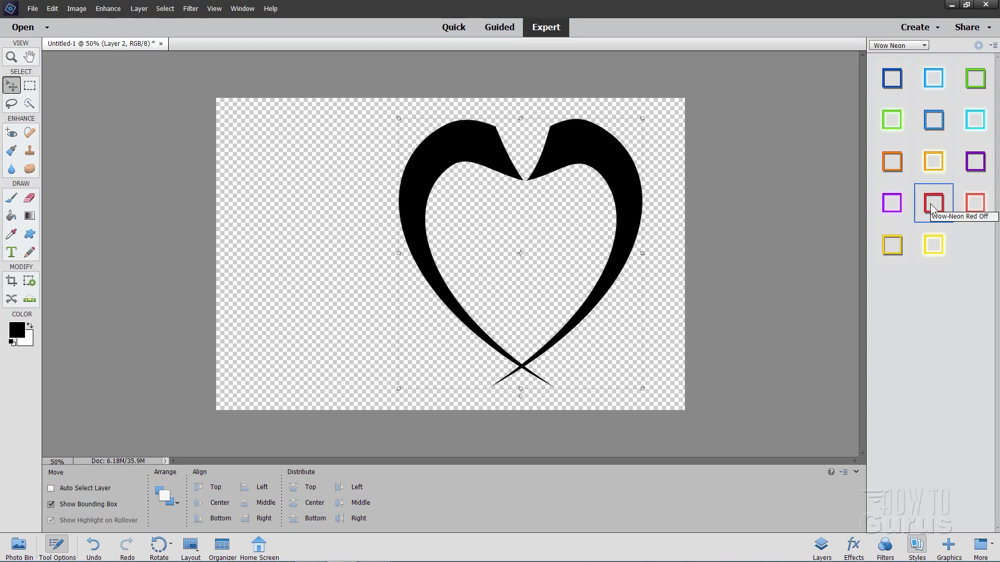
click(932, 208)
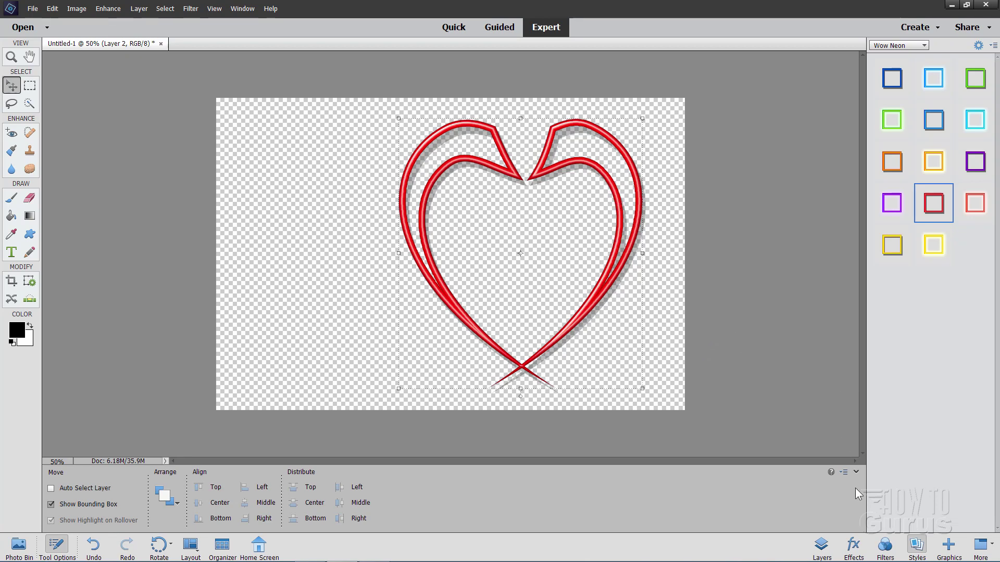
Show the Background layer and the three greeting text layers again
click(821, 546)
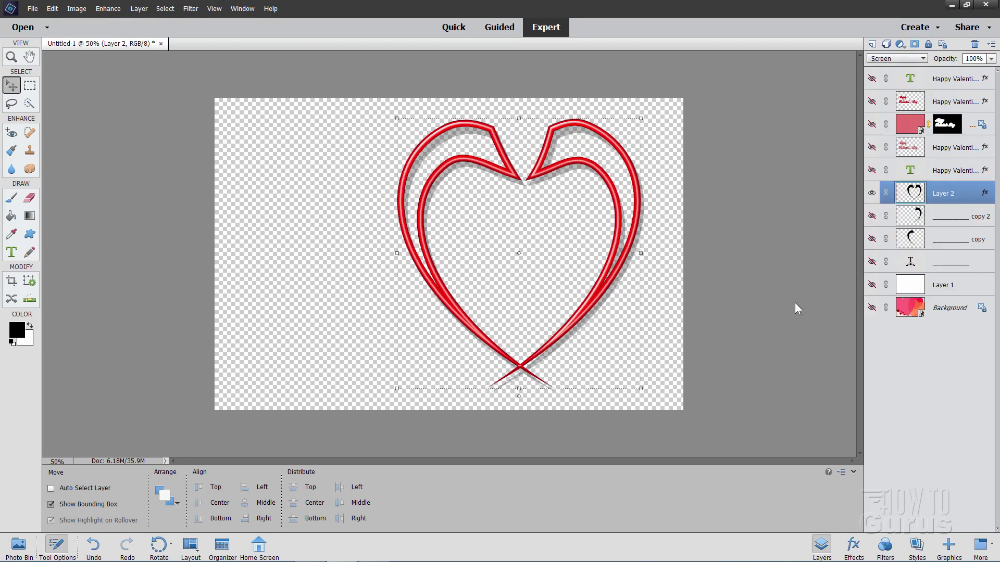
click(871, 308)
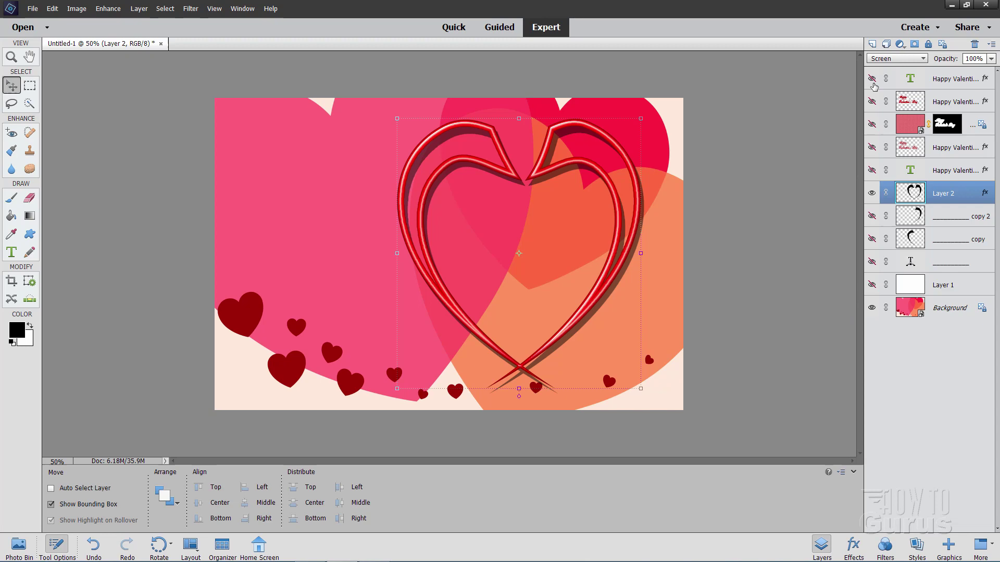
click(871, 79)
click(872, 102)
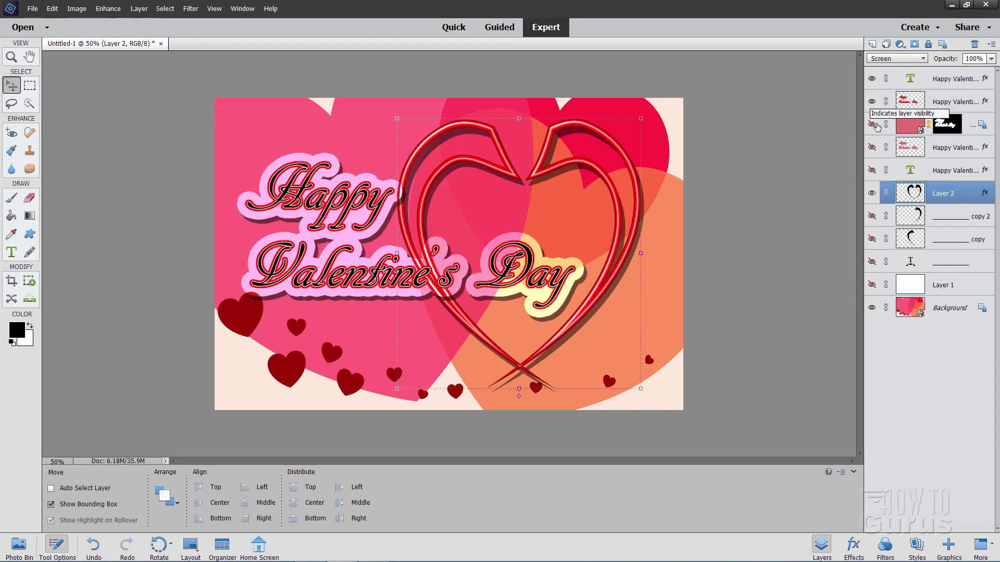
click(873, 124)
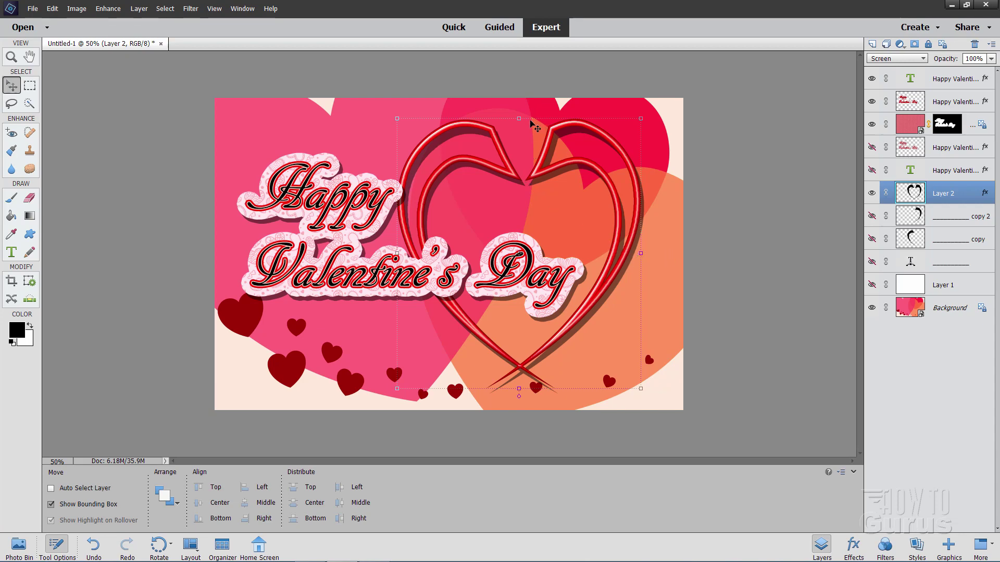
Shorten the neon heart from the top and shift it slightly right
drag(521, 118, 529, 144)
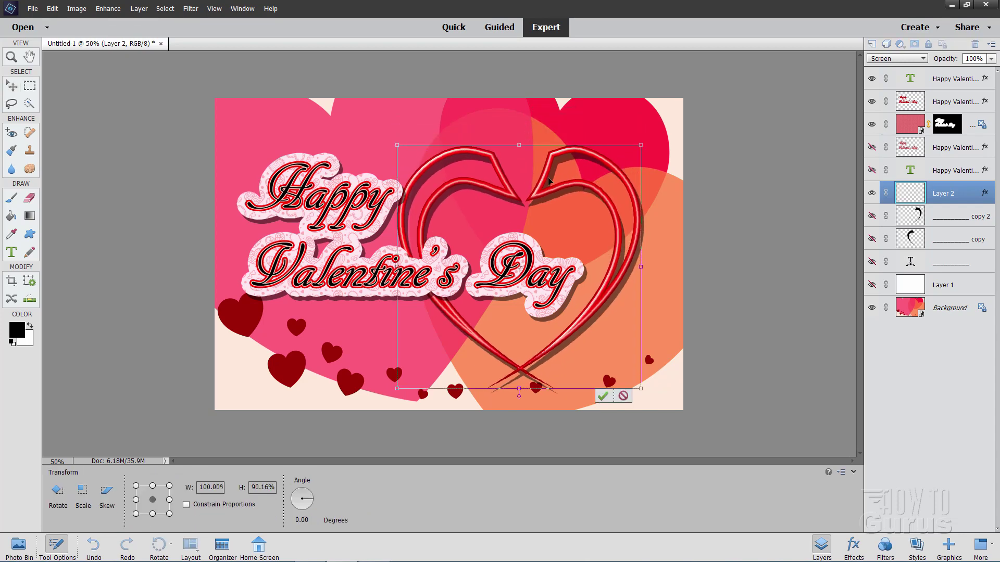
drag(551, 191, 573, 188)
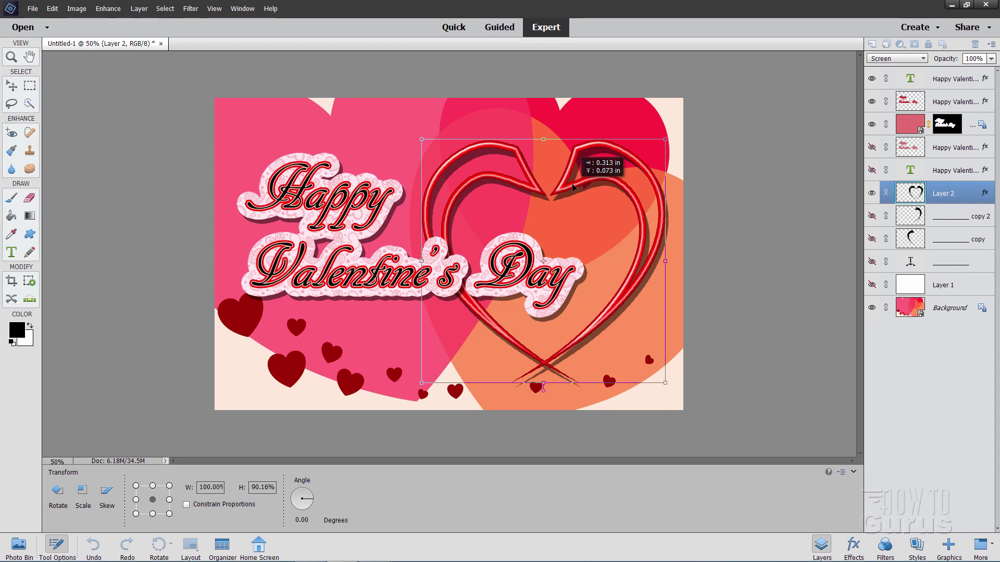
click(634, 390)
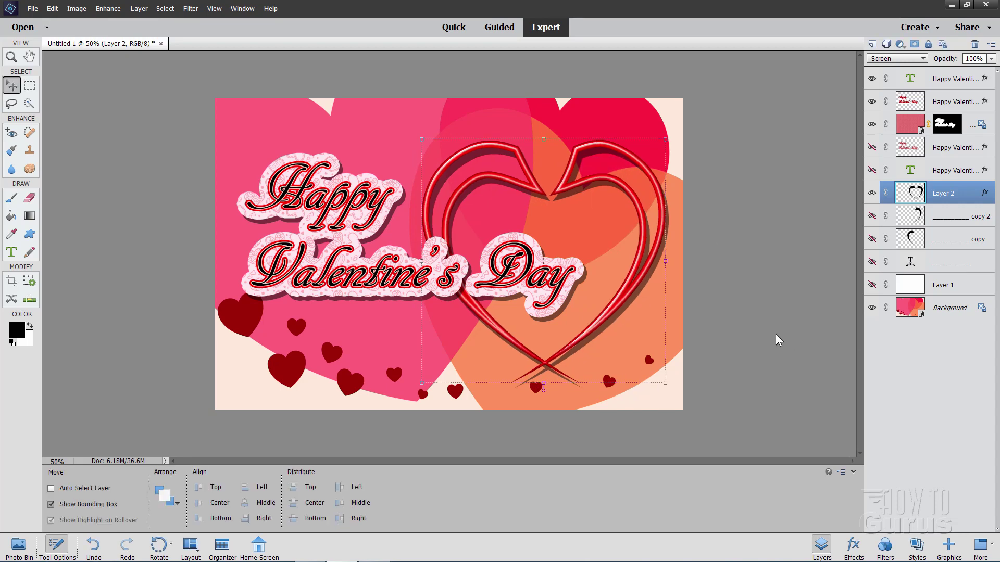
click(948, 308)
Use the Zoom tool's Fit Screen option to show the whole card
click(12, 57)
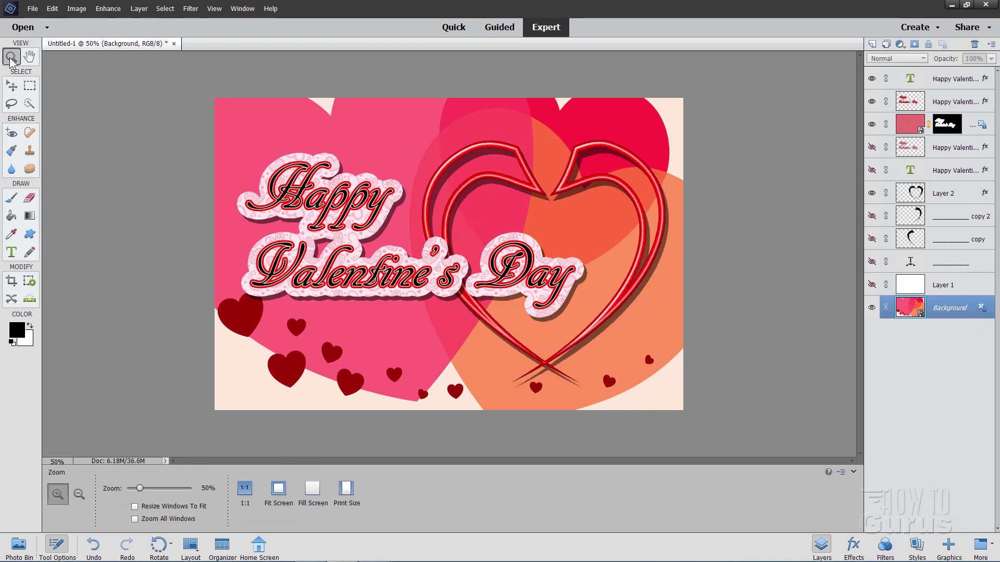
click(278, 488)
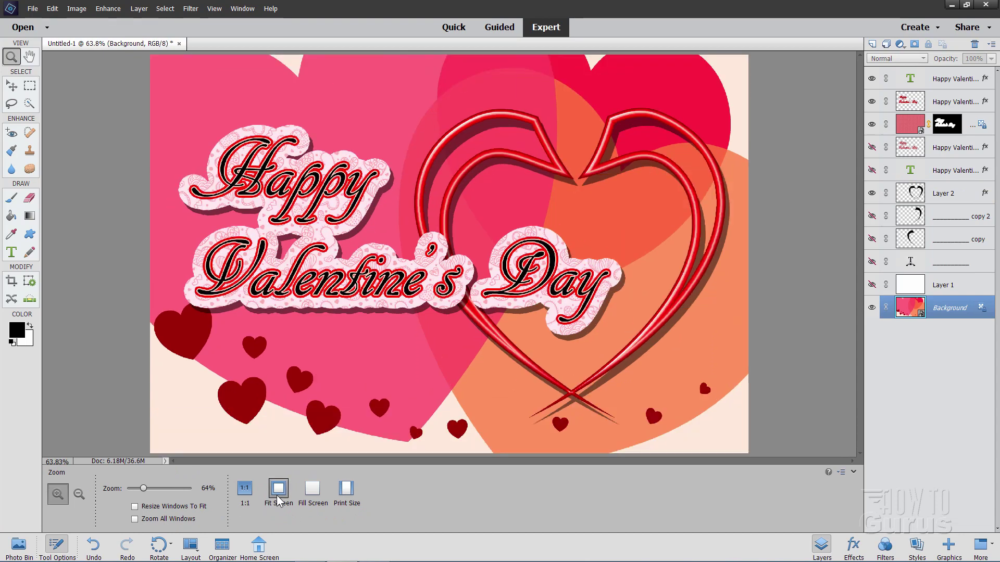